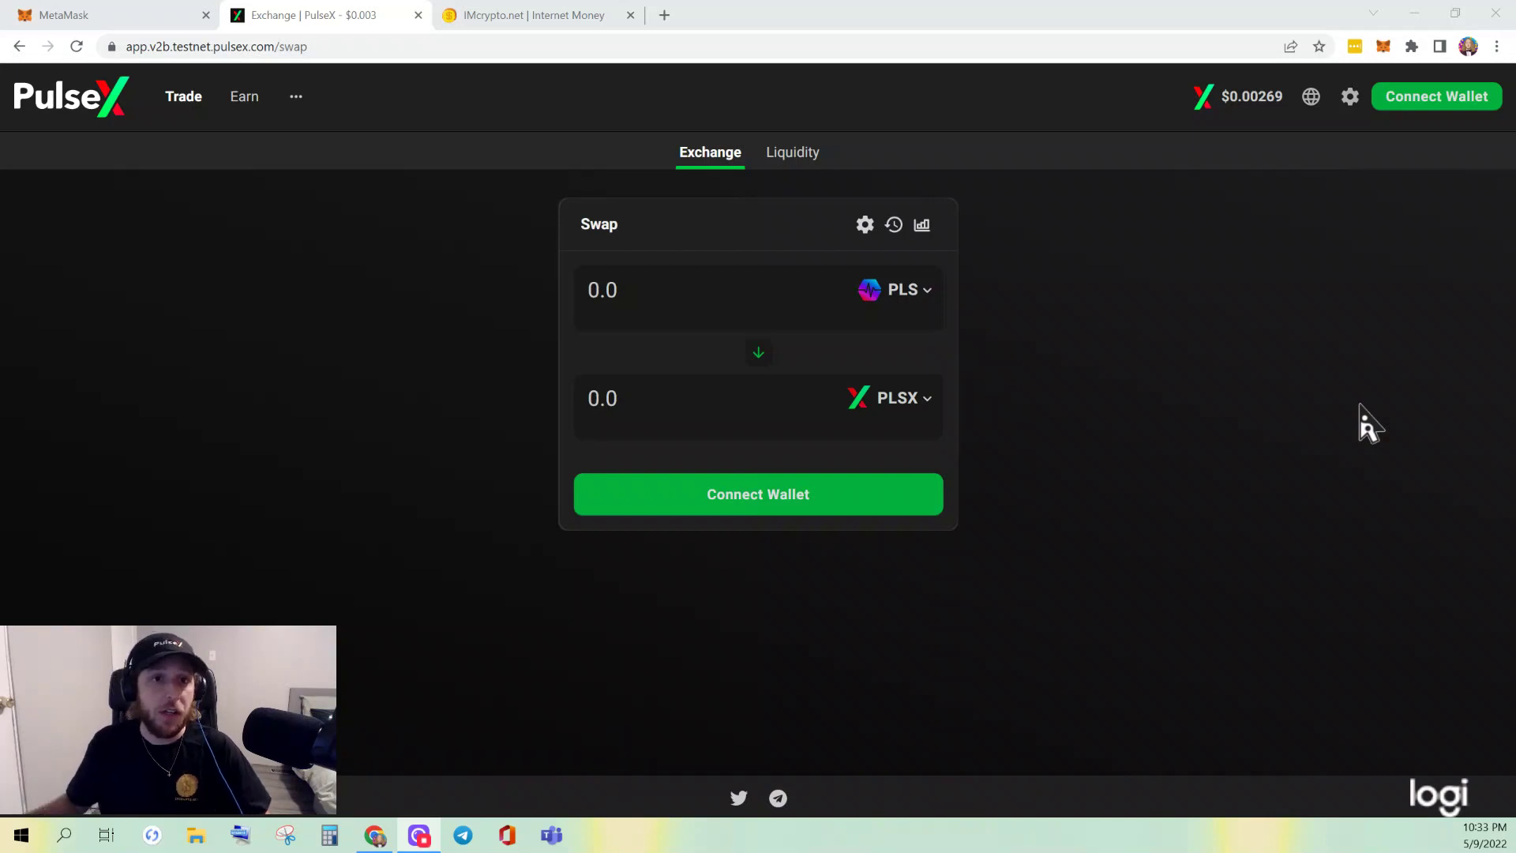
- On the PLS-to-PLSX swap page, show the '...' menu with Burn, Info, Voting, Bridge, PLS Staking and Docs
left_click_drag(310, 47, 125, 47)
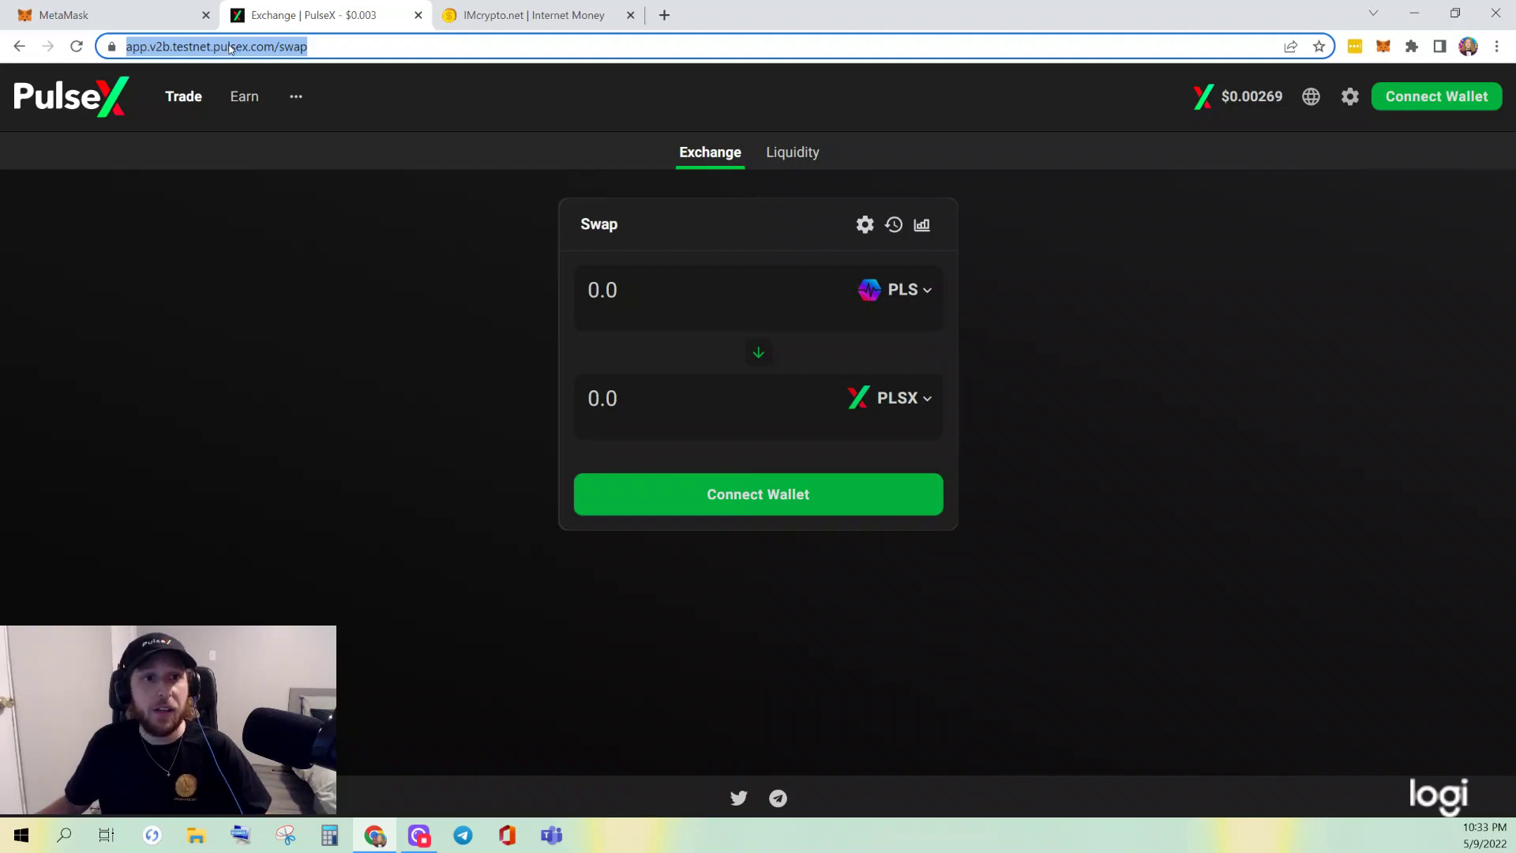
left_click(312, 312)
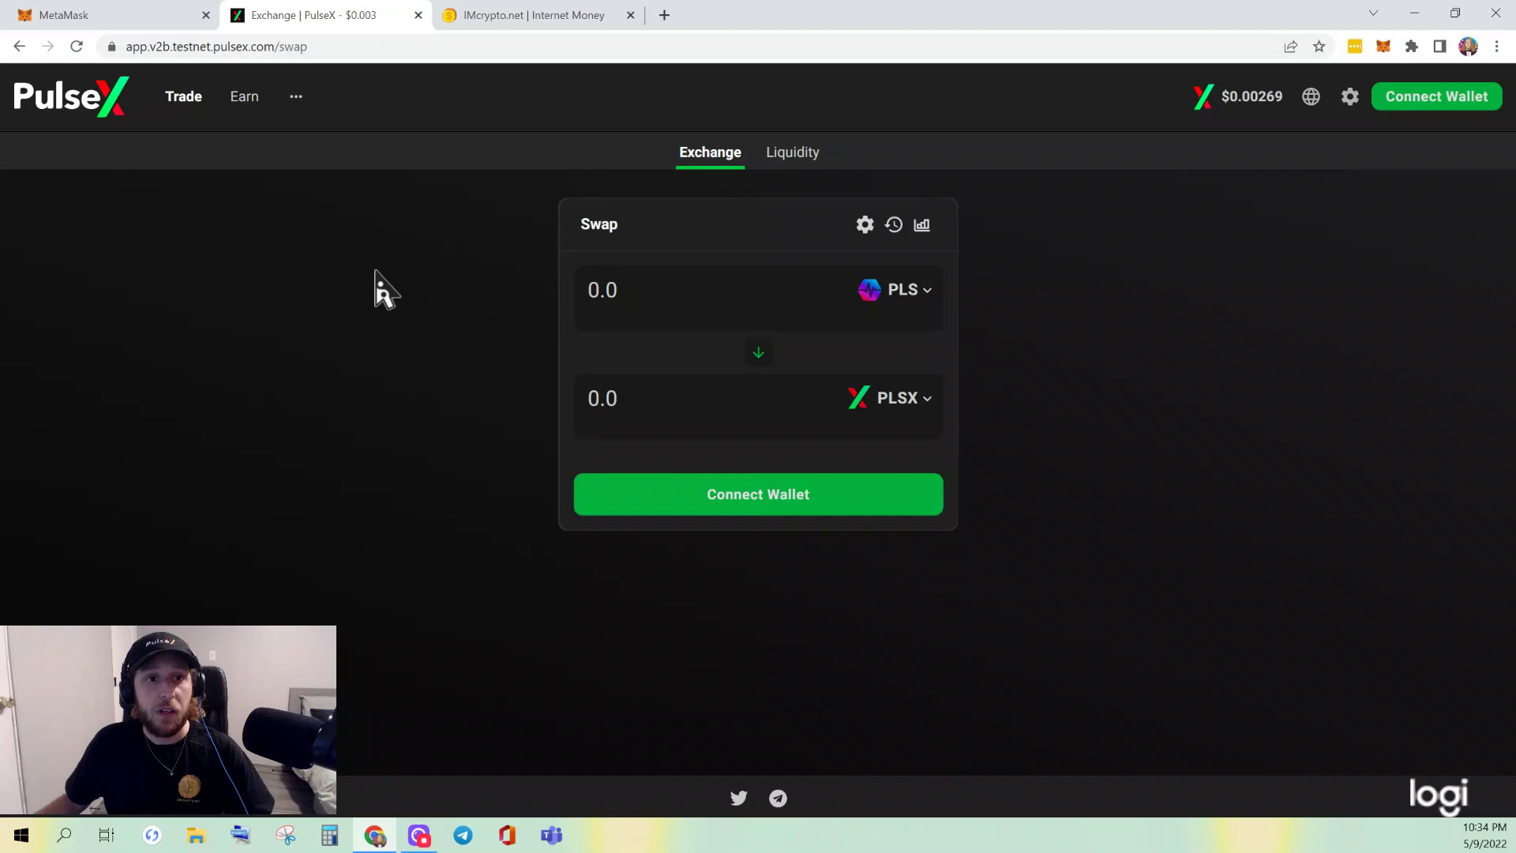
mouse_move(301, 117)
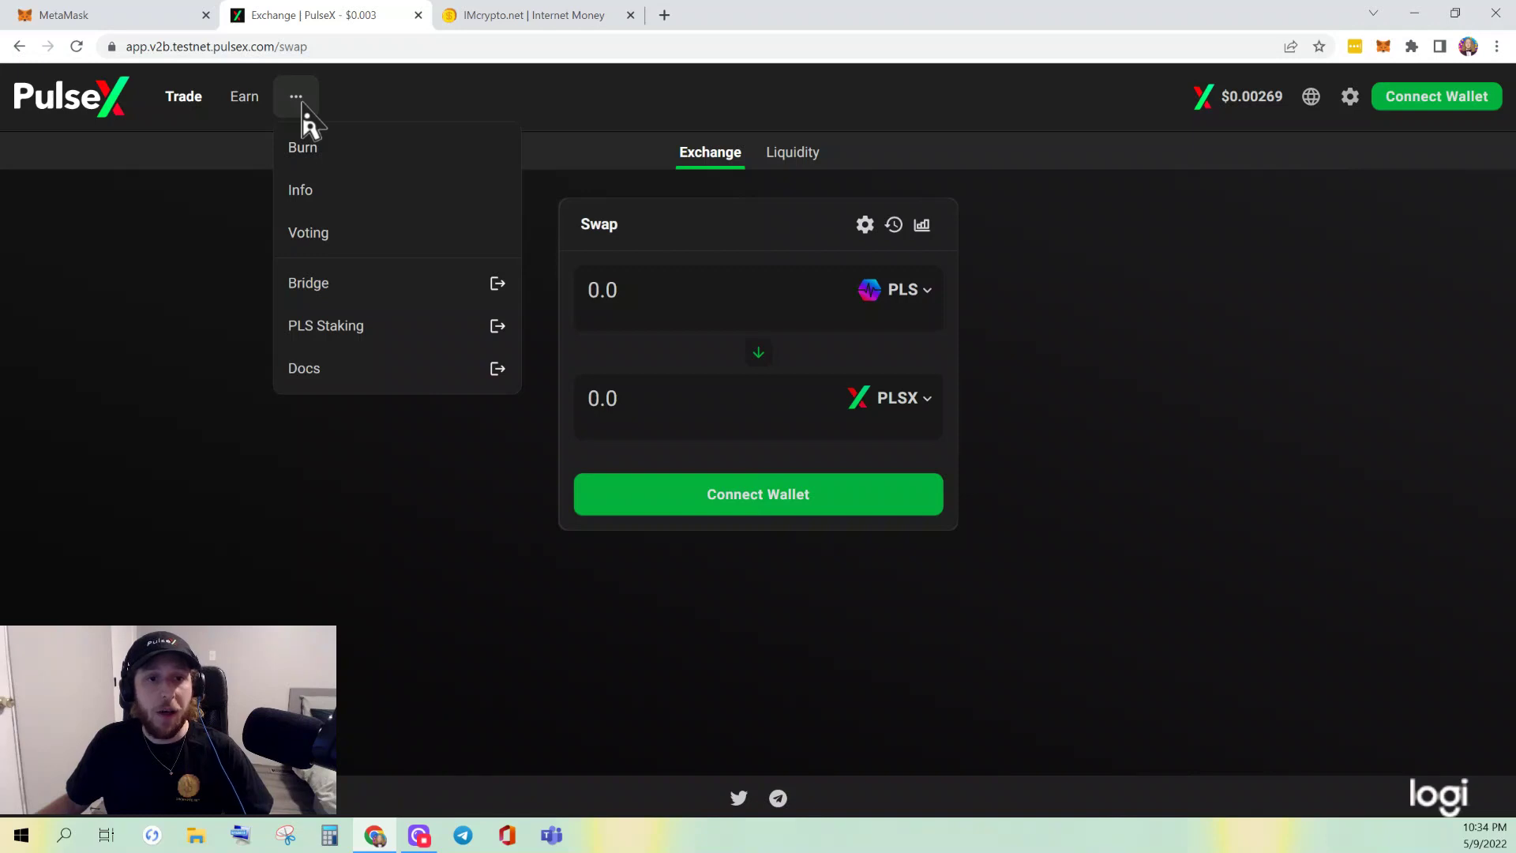
- On the Info analytics site, search 'IM' and open the Internet Money (IM) token page
left_click(314, 199)
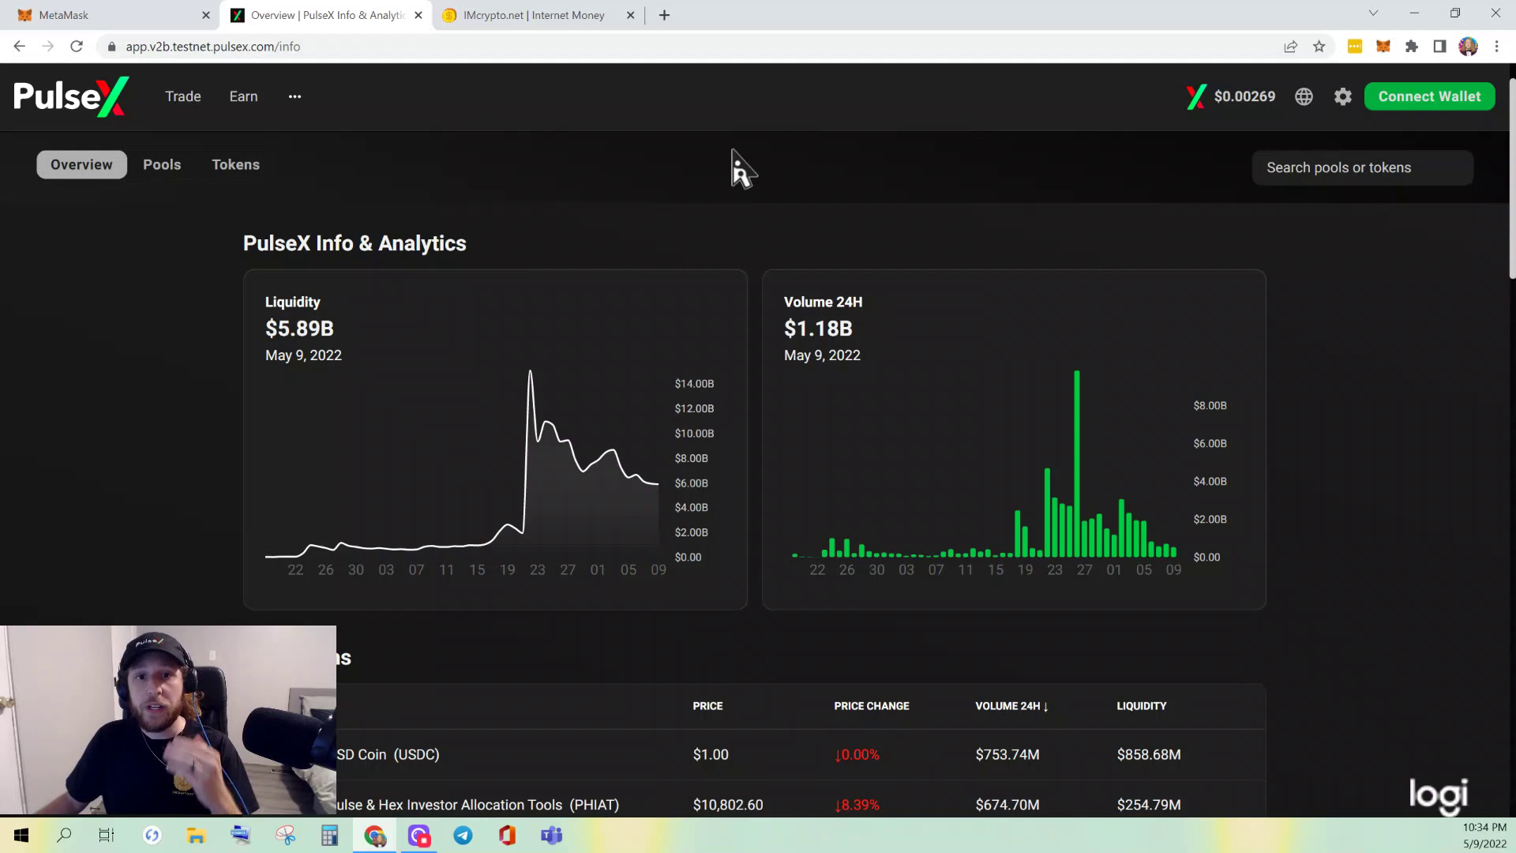
left_click(1307, 182)
type("IM")
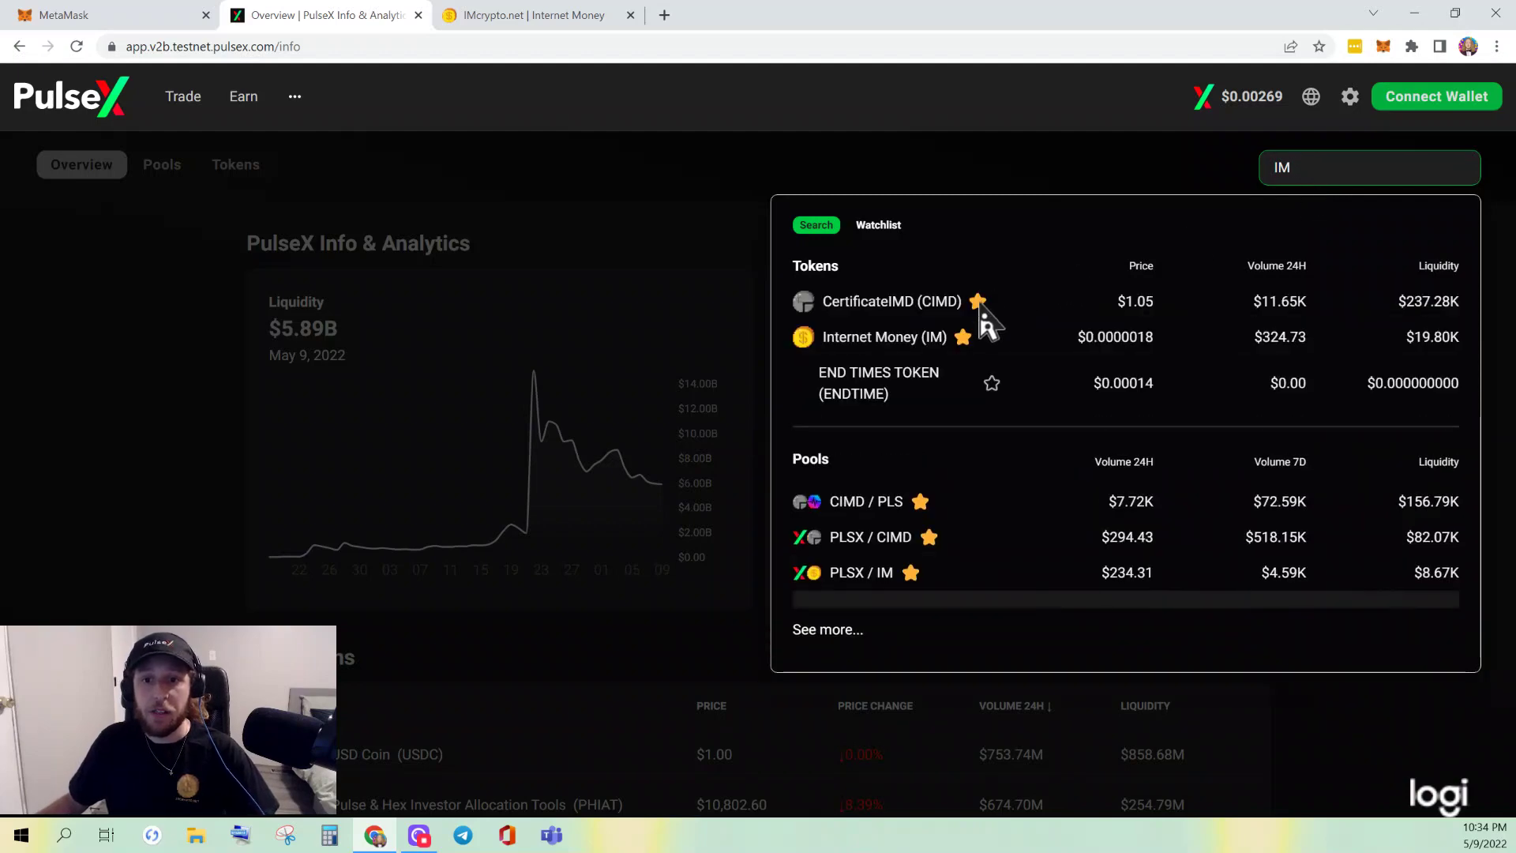
left_click(901, 352)
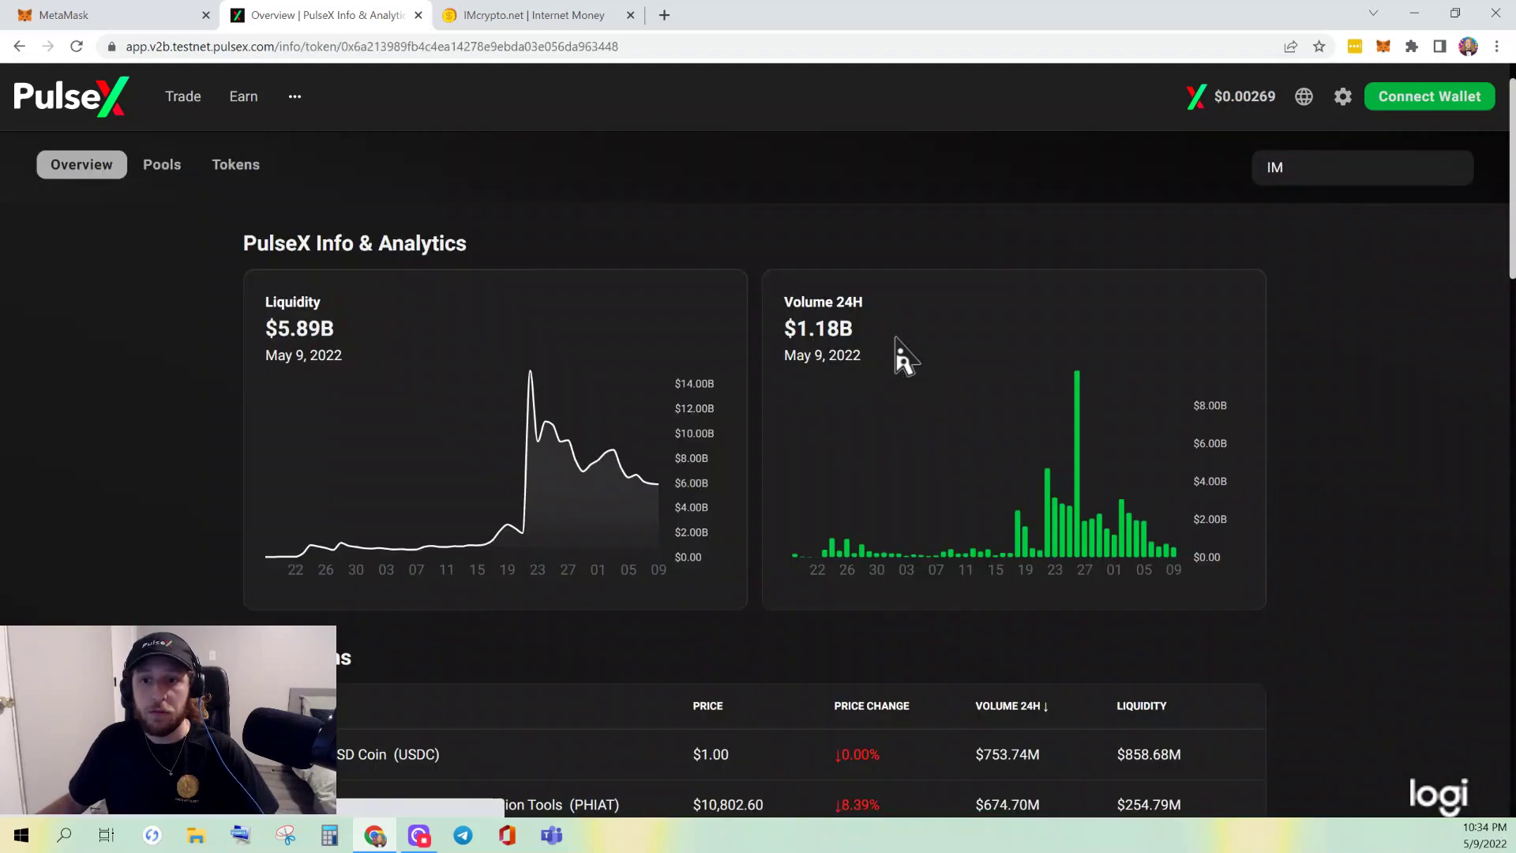
- Page through the 13 IM pools listed, led by PLSX/IM, at $19.80K liquidity
scroll(887, 378, "down", 2)
scroll(887, 379, "down", 2)
scroll(888, 378, "down", 4)
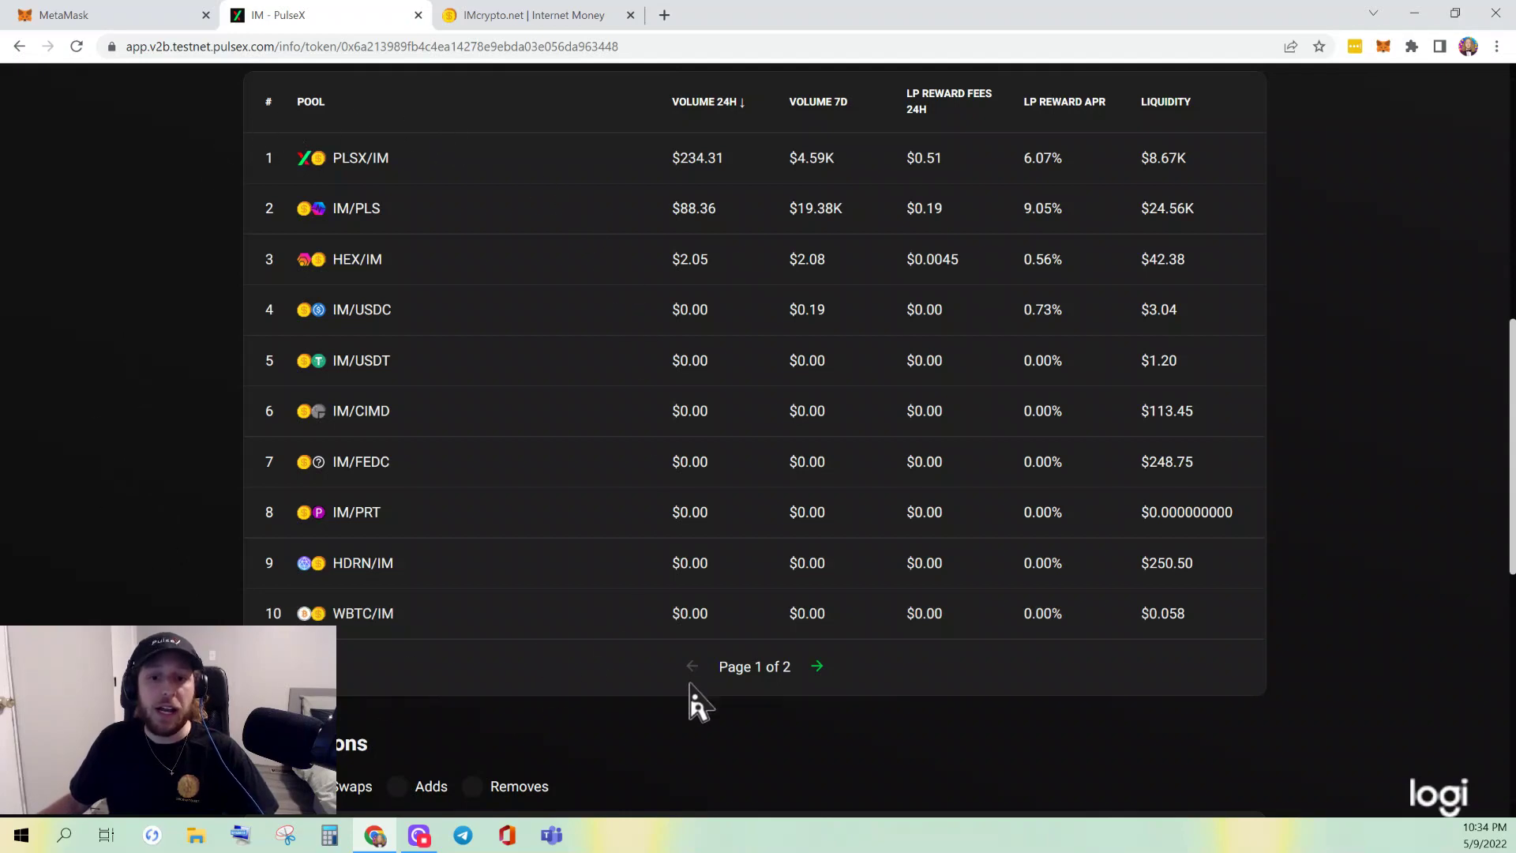
left_click(818, 668)
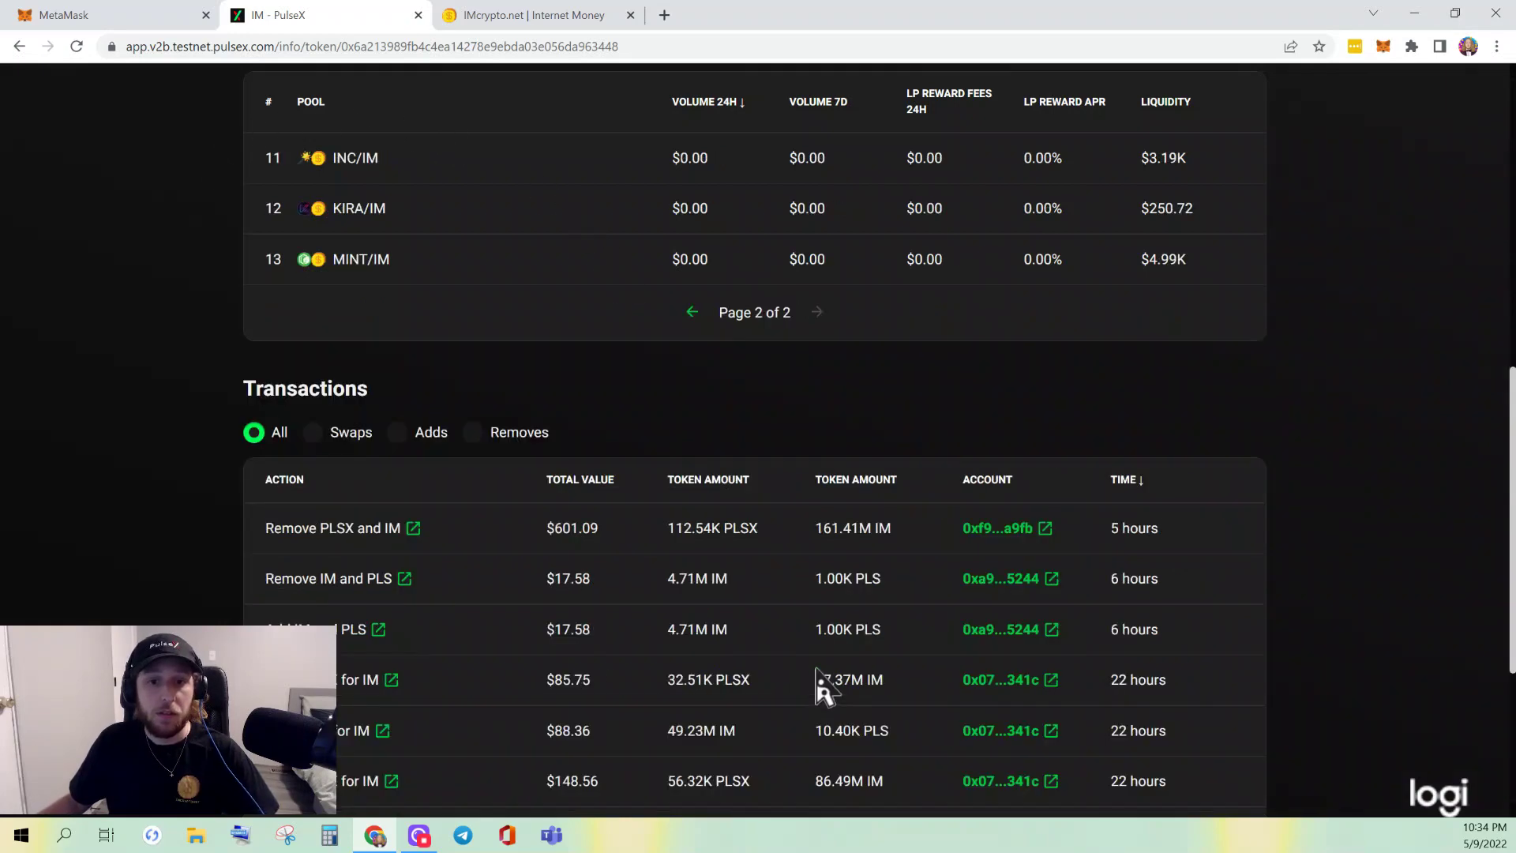
scroll(790, 616, "up", 3)
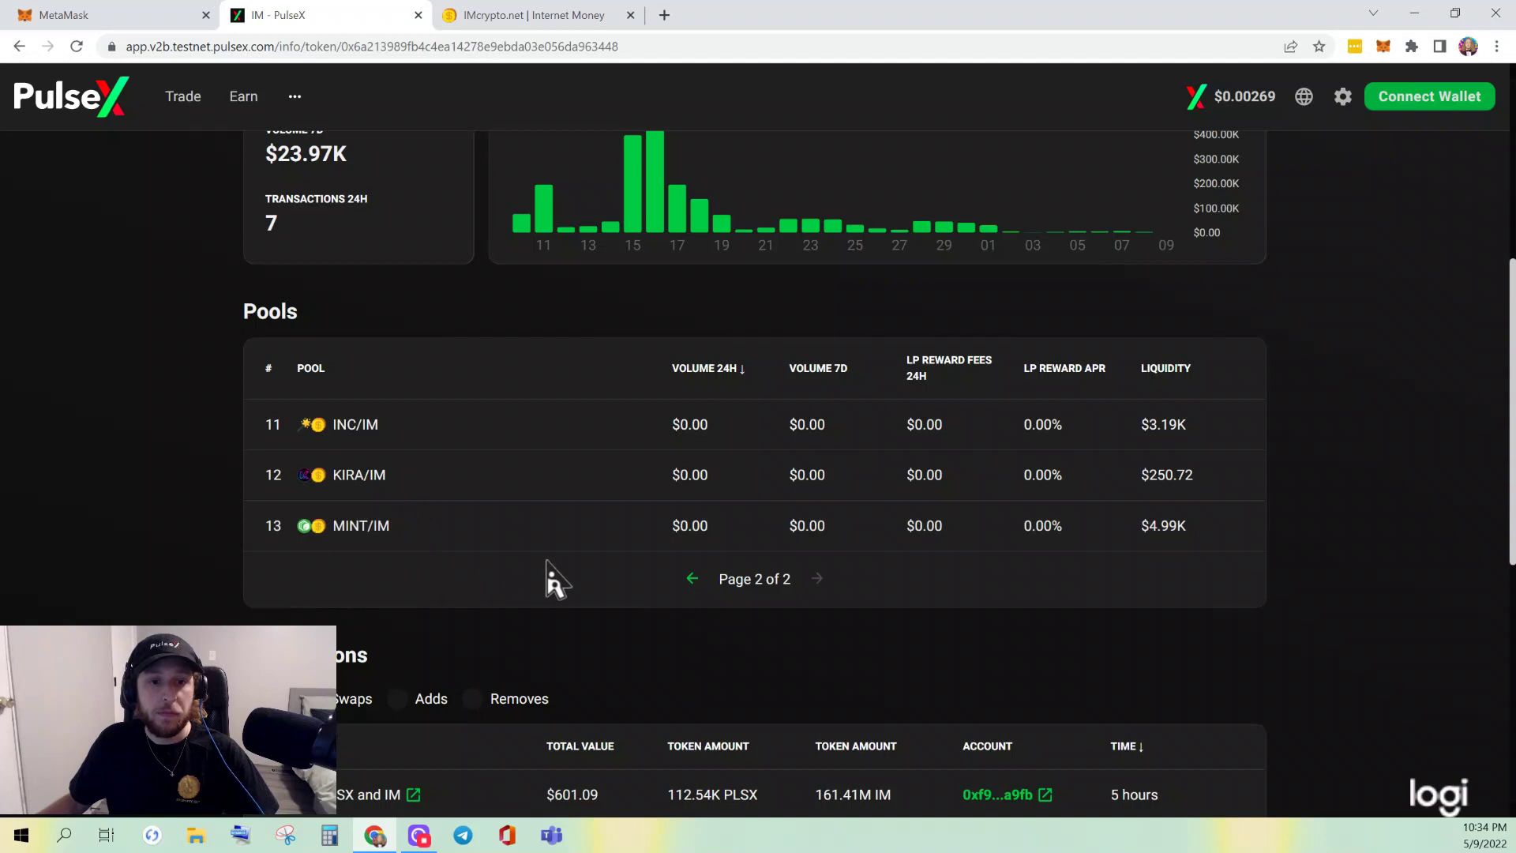
left_click(693, 579)
scroll(683, 584, "down", 2)
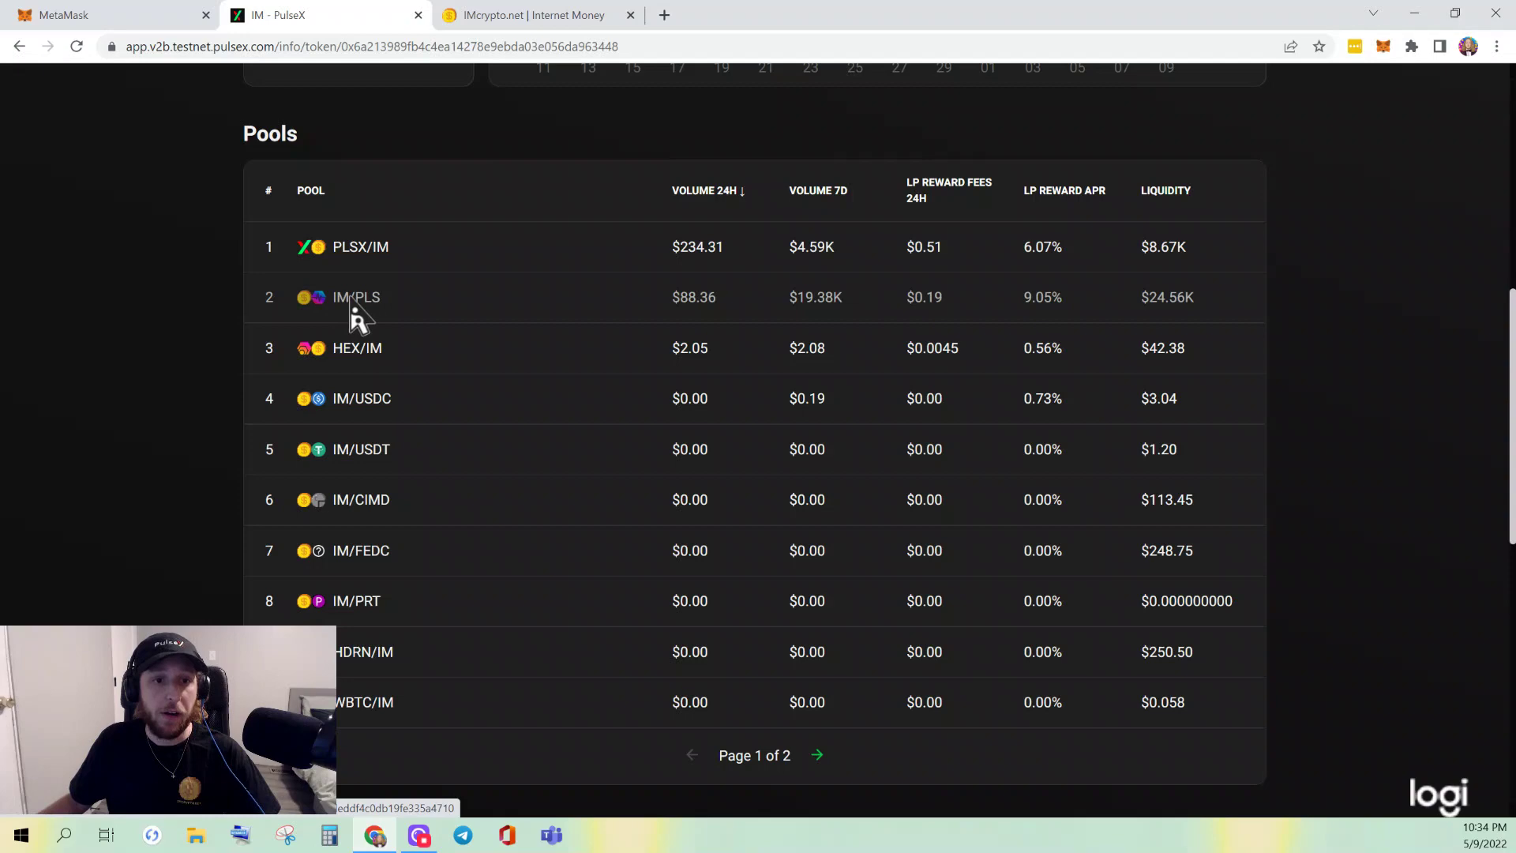
scroll(355, 318, "up", 8)
mouse_move(197, 128)
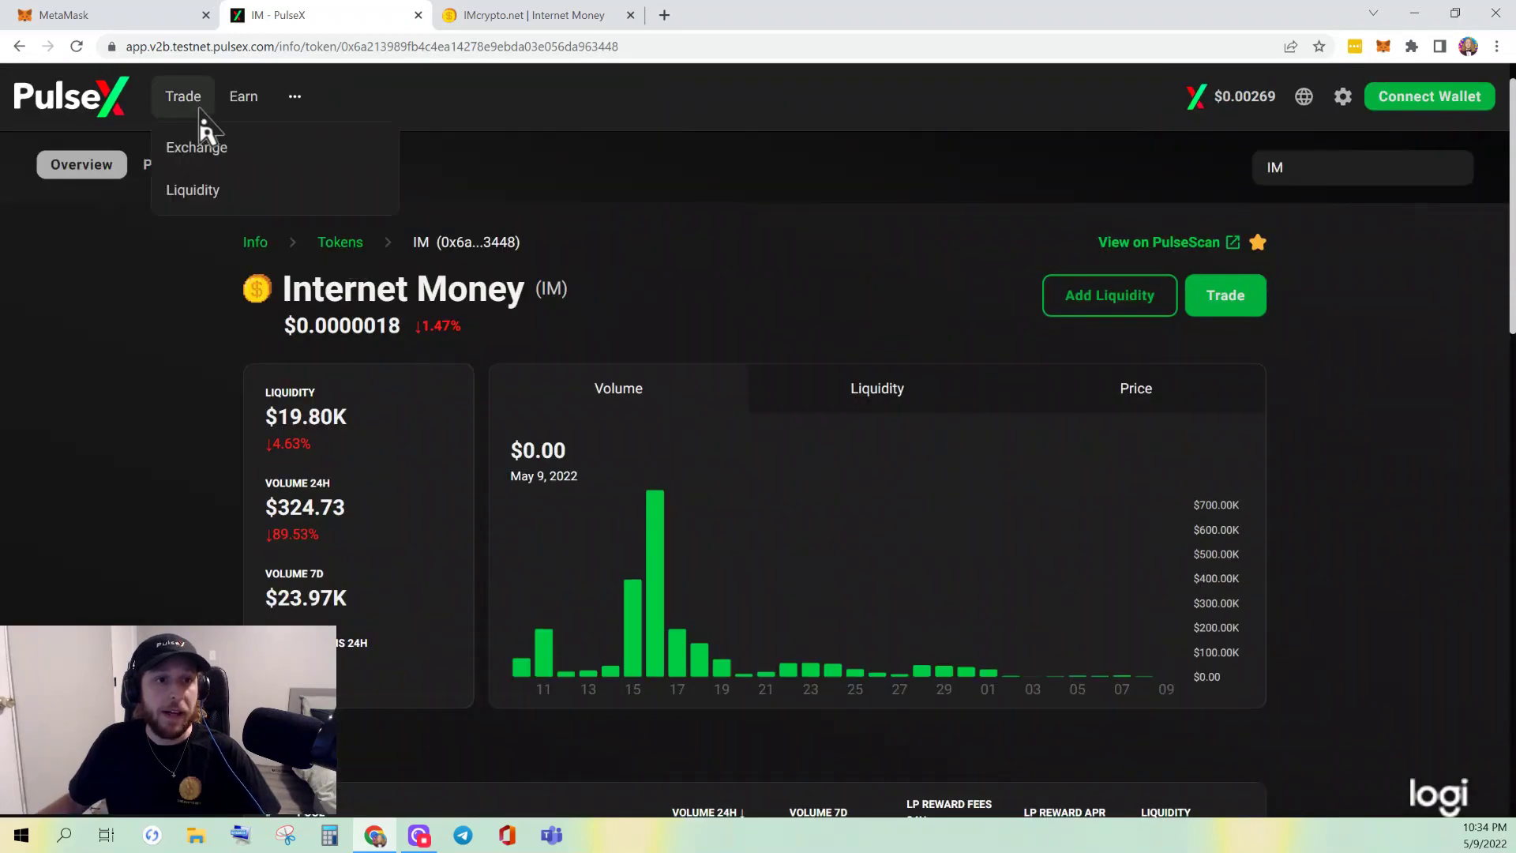
- Start a new liquidity position pairing PLS with IM
left_click(211, 197)
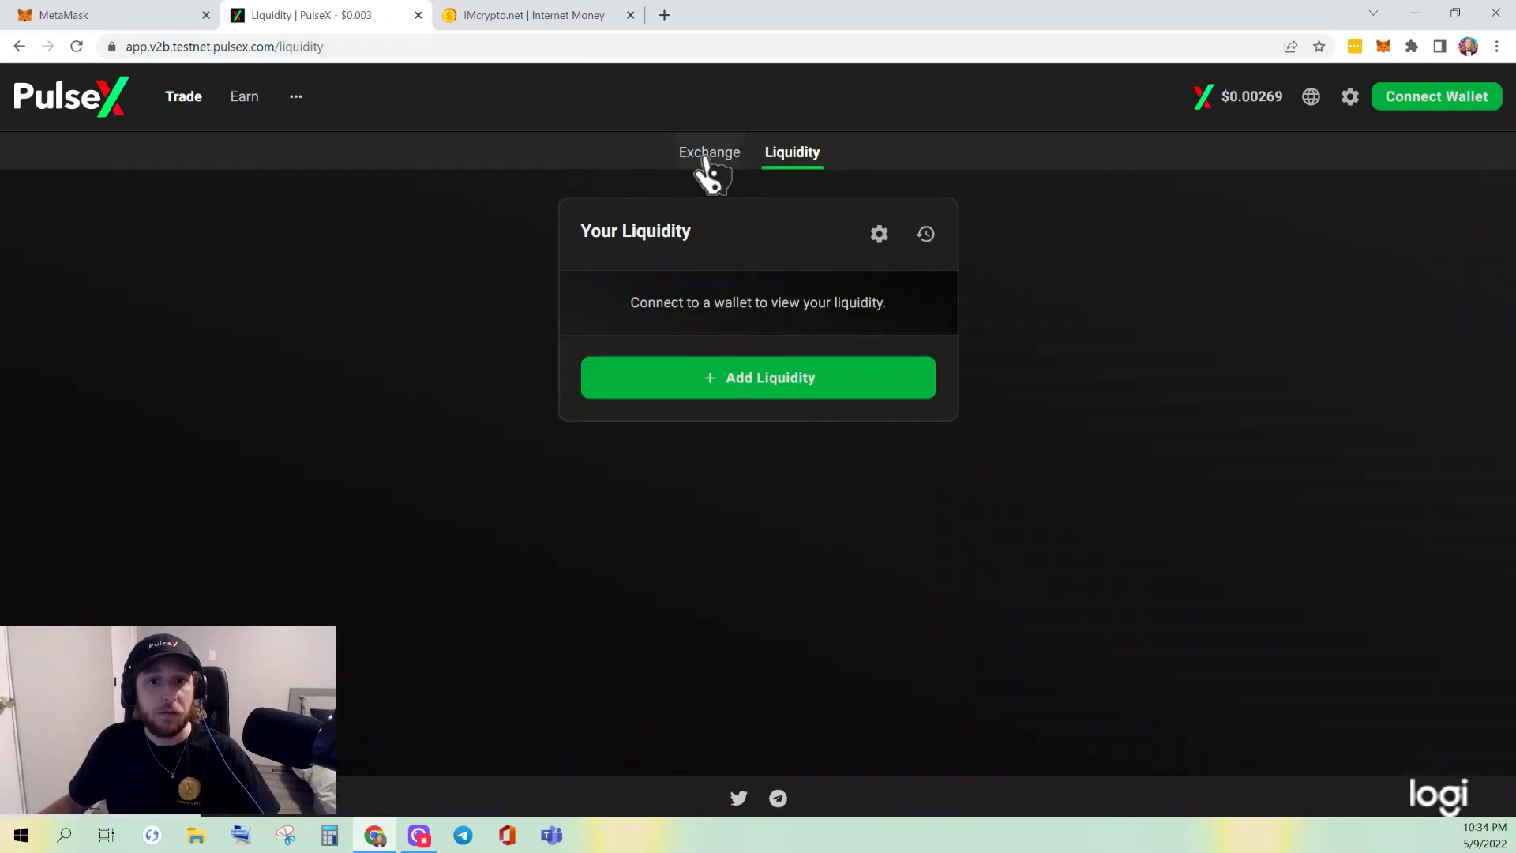
left_click(750, 383)
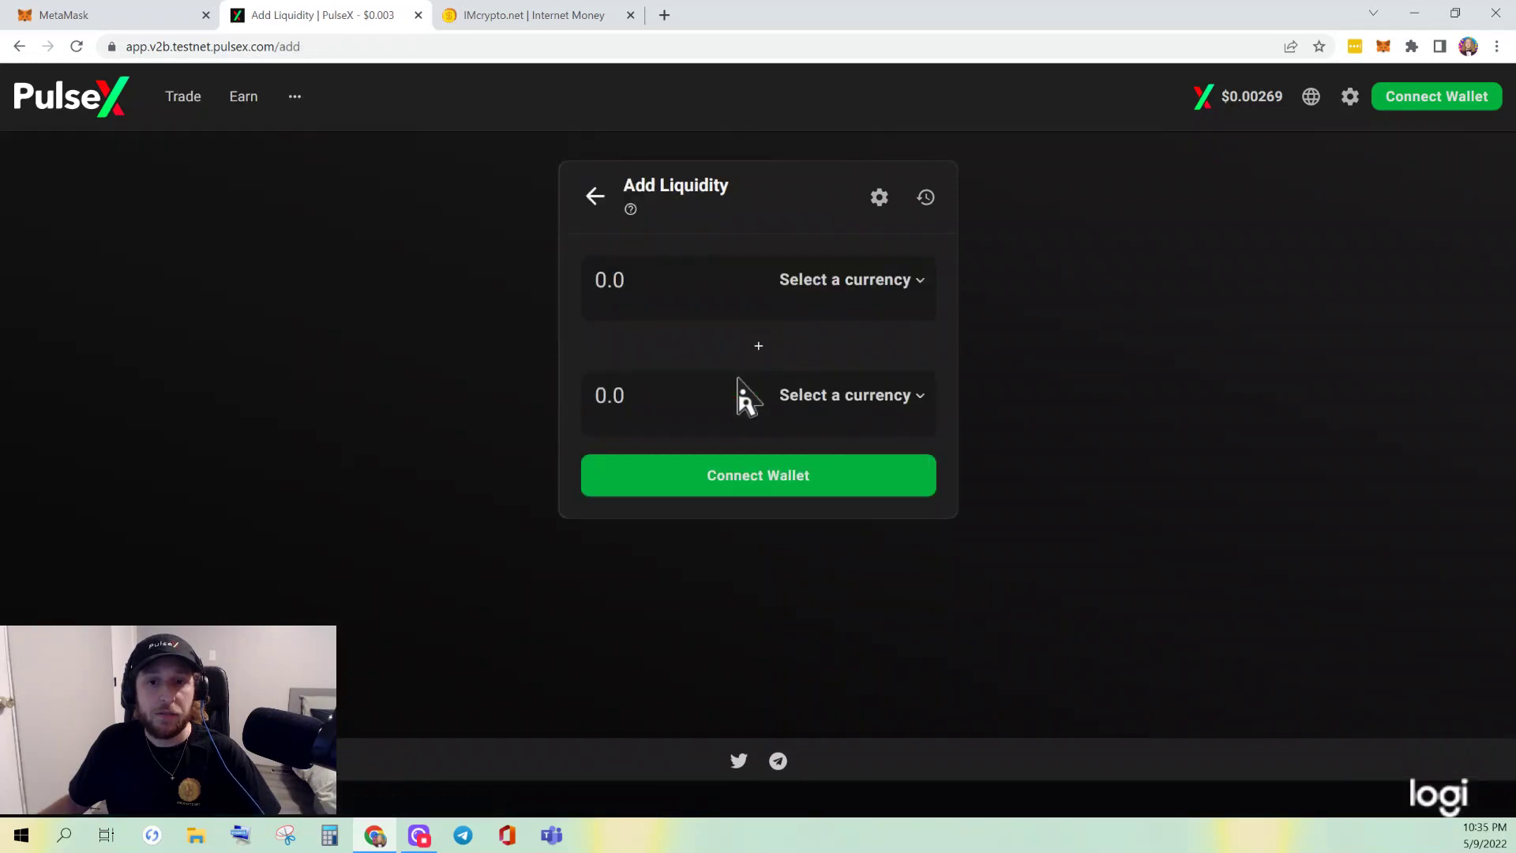
left_click(889, 283)
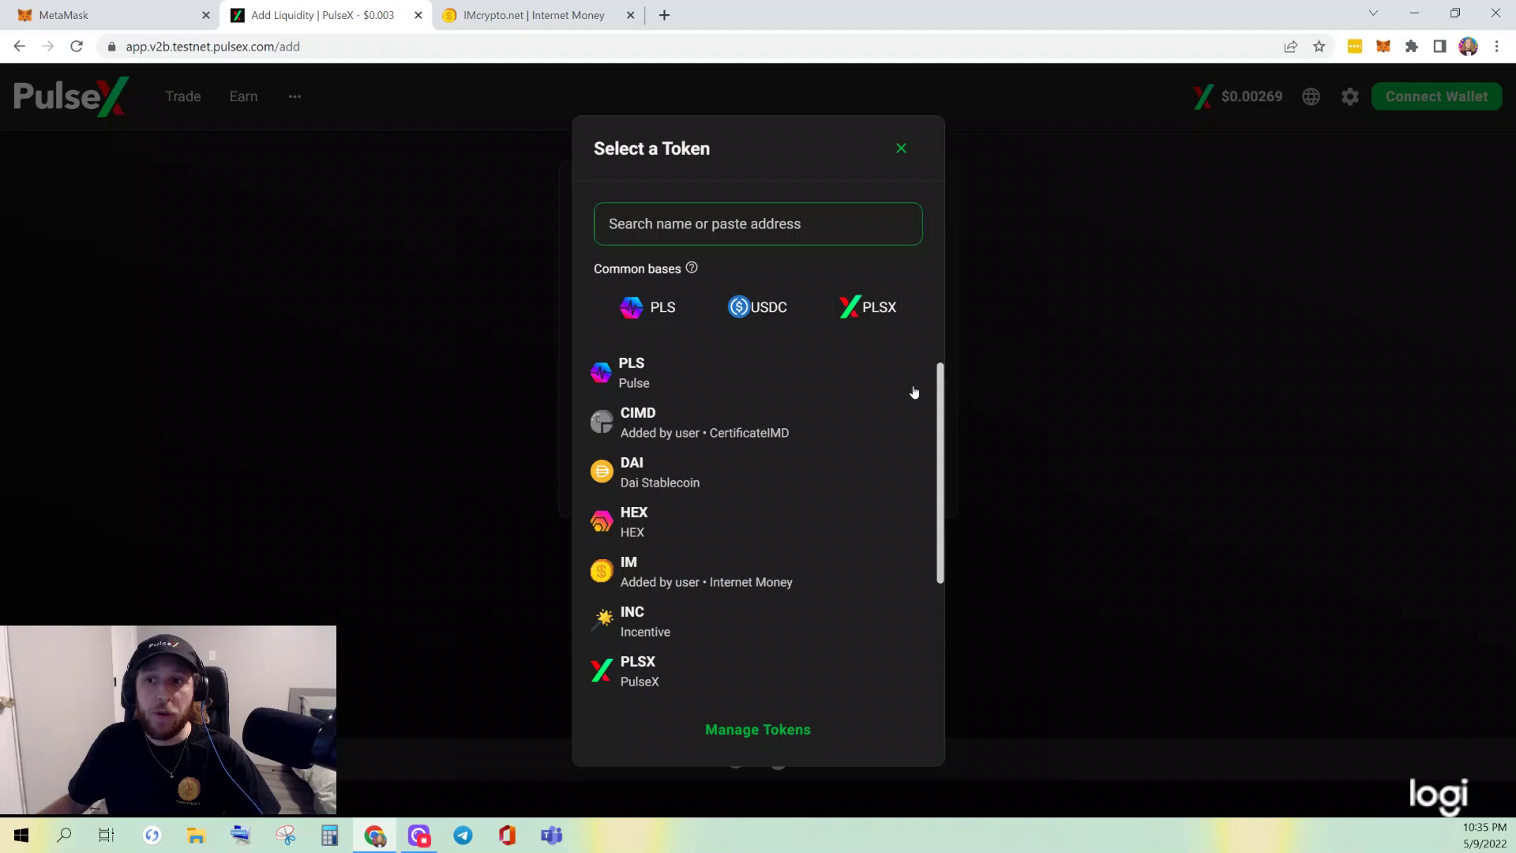
left_click(663, 387)
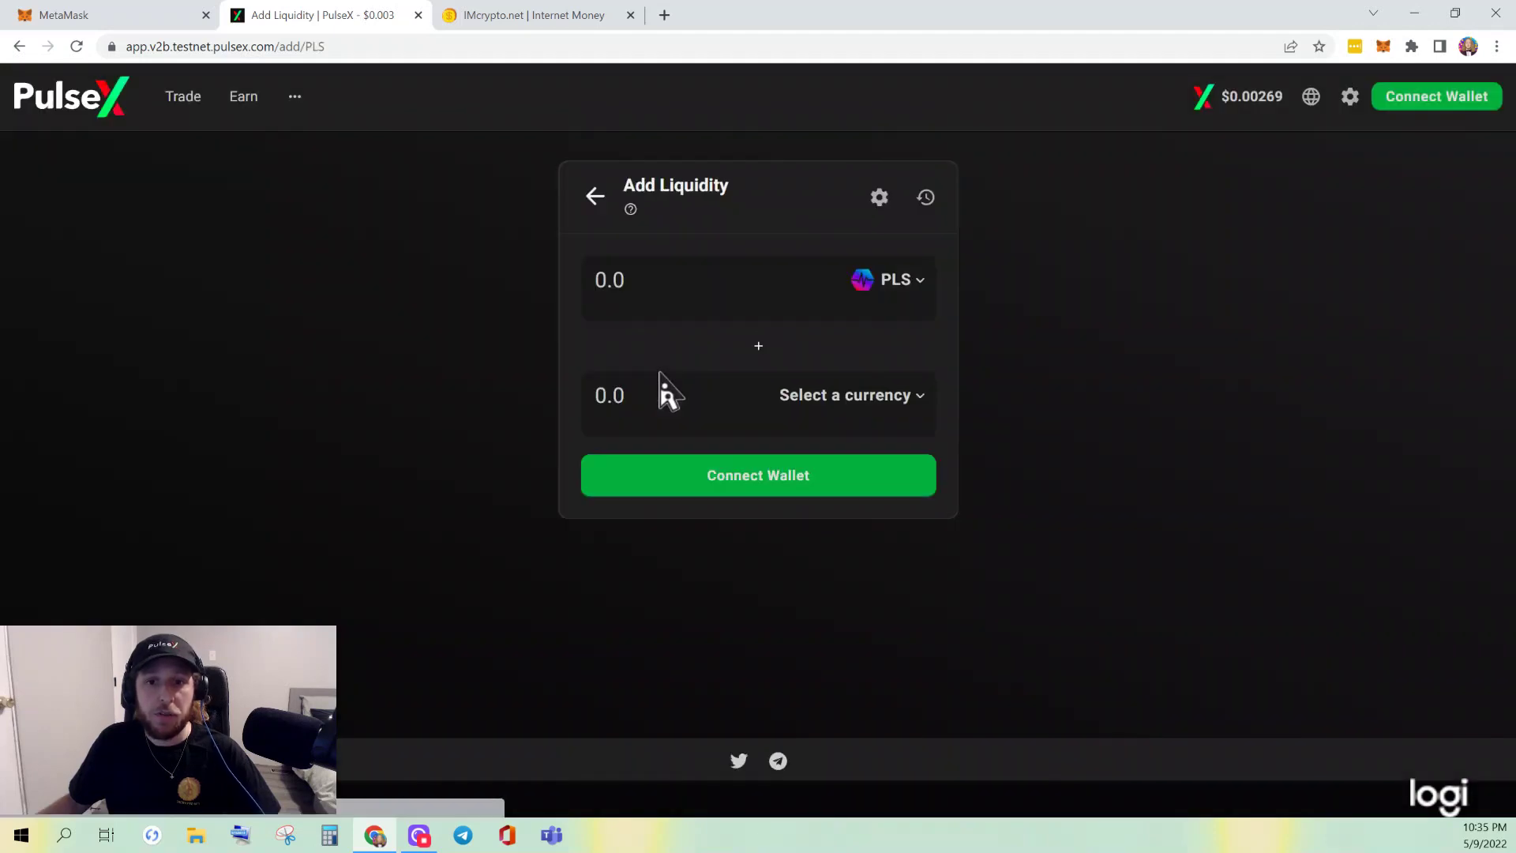
left_click(867, 399)
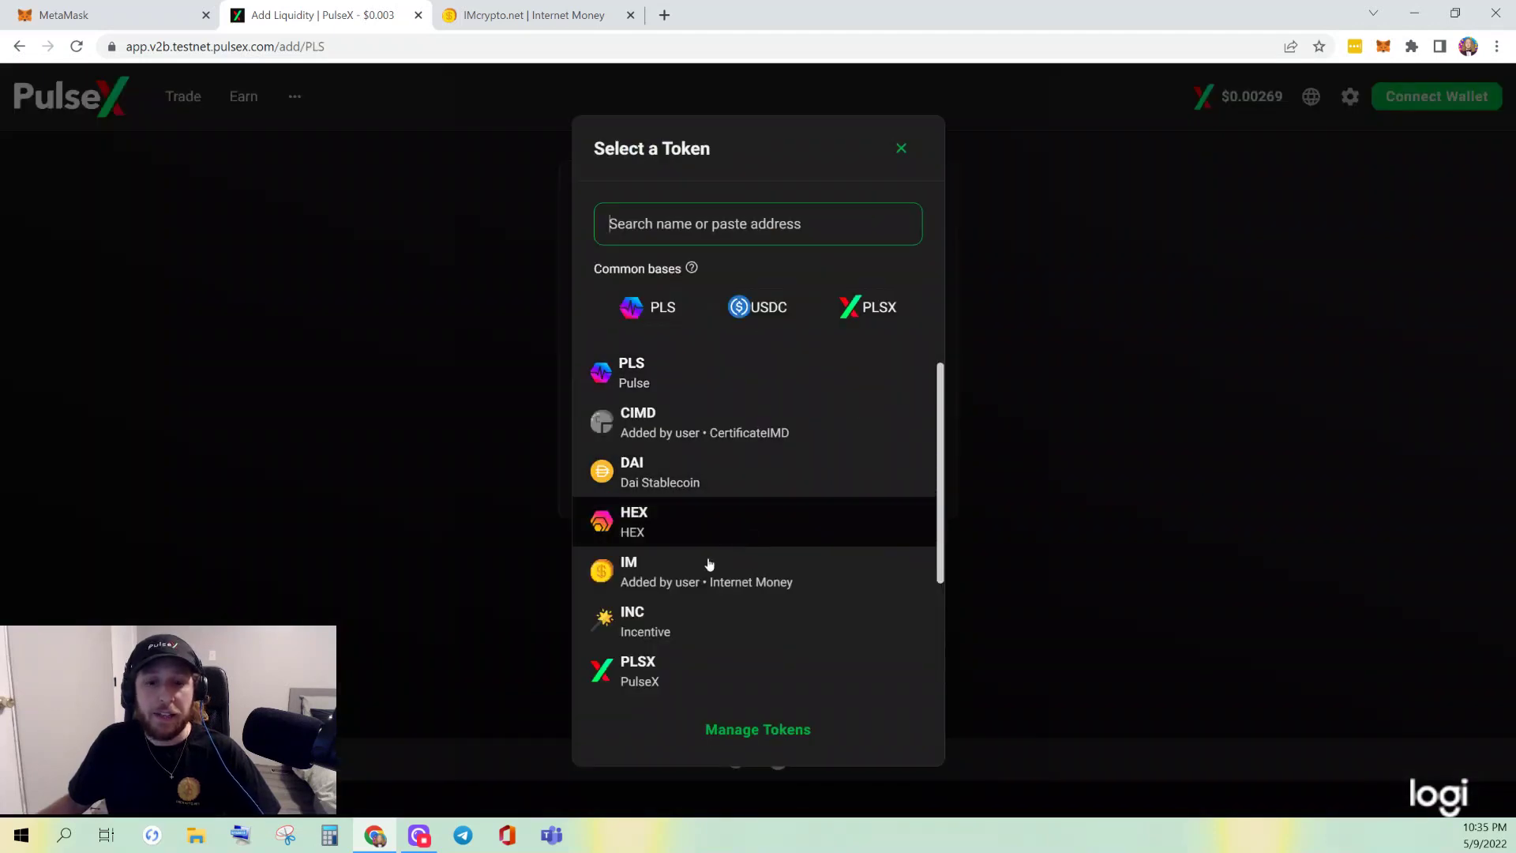
left_click(685, 583)
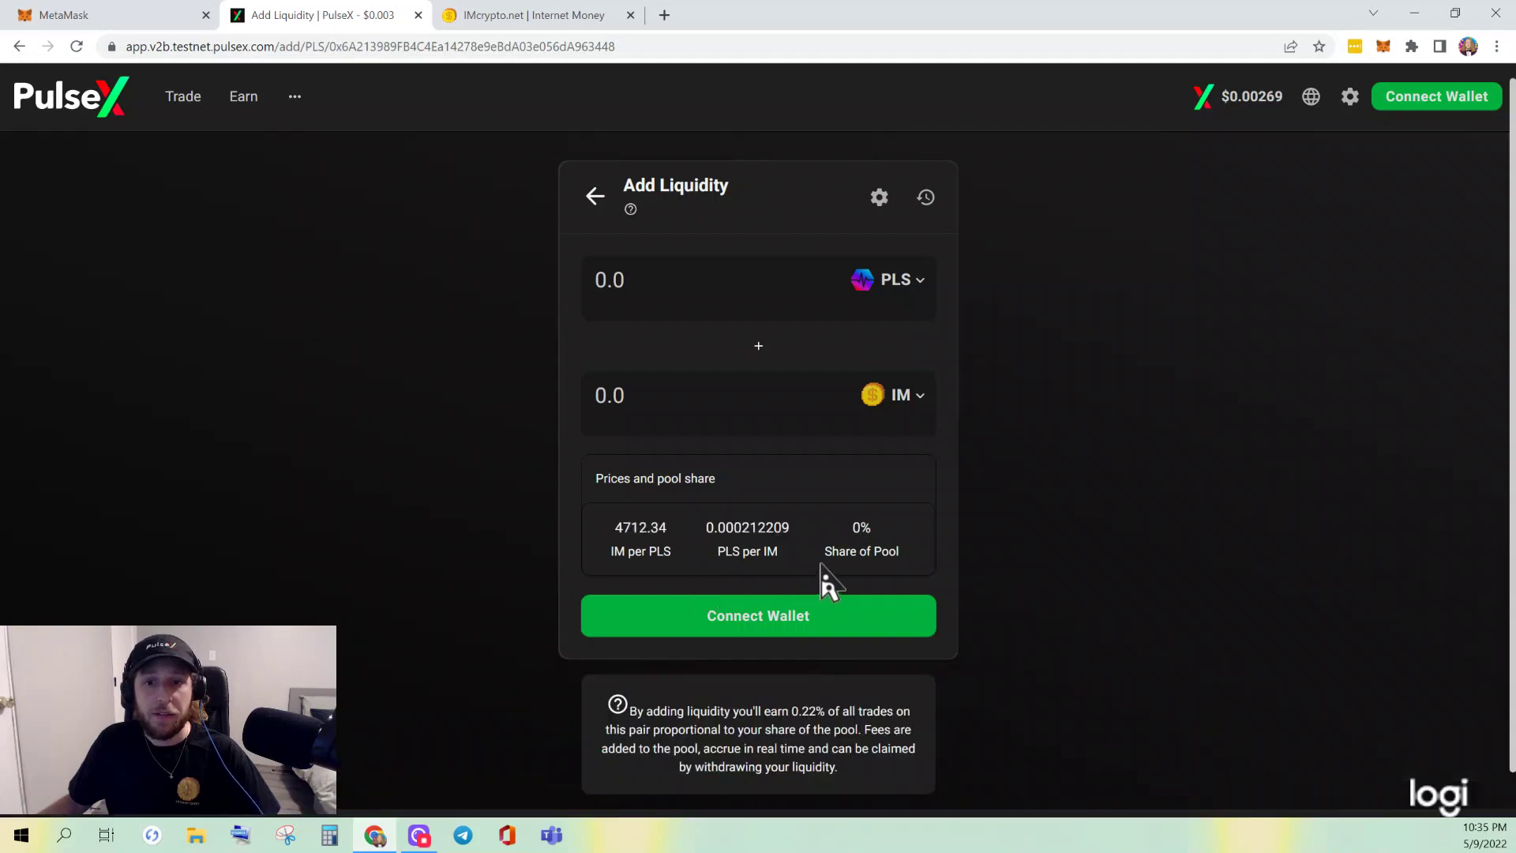
- Connect MetaMask so the pair shows 4712.34 IM per PLS and 0% pool share
left_click(1435, 103)
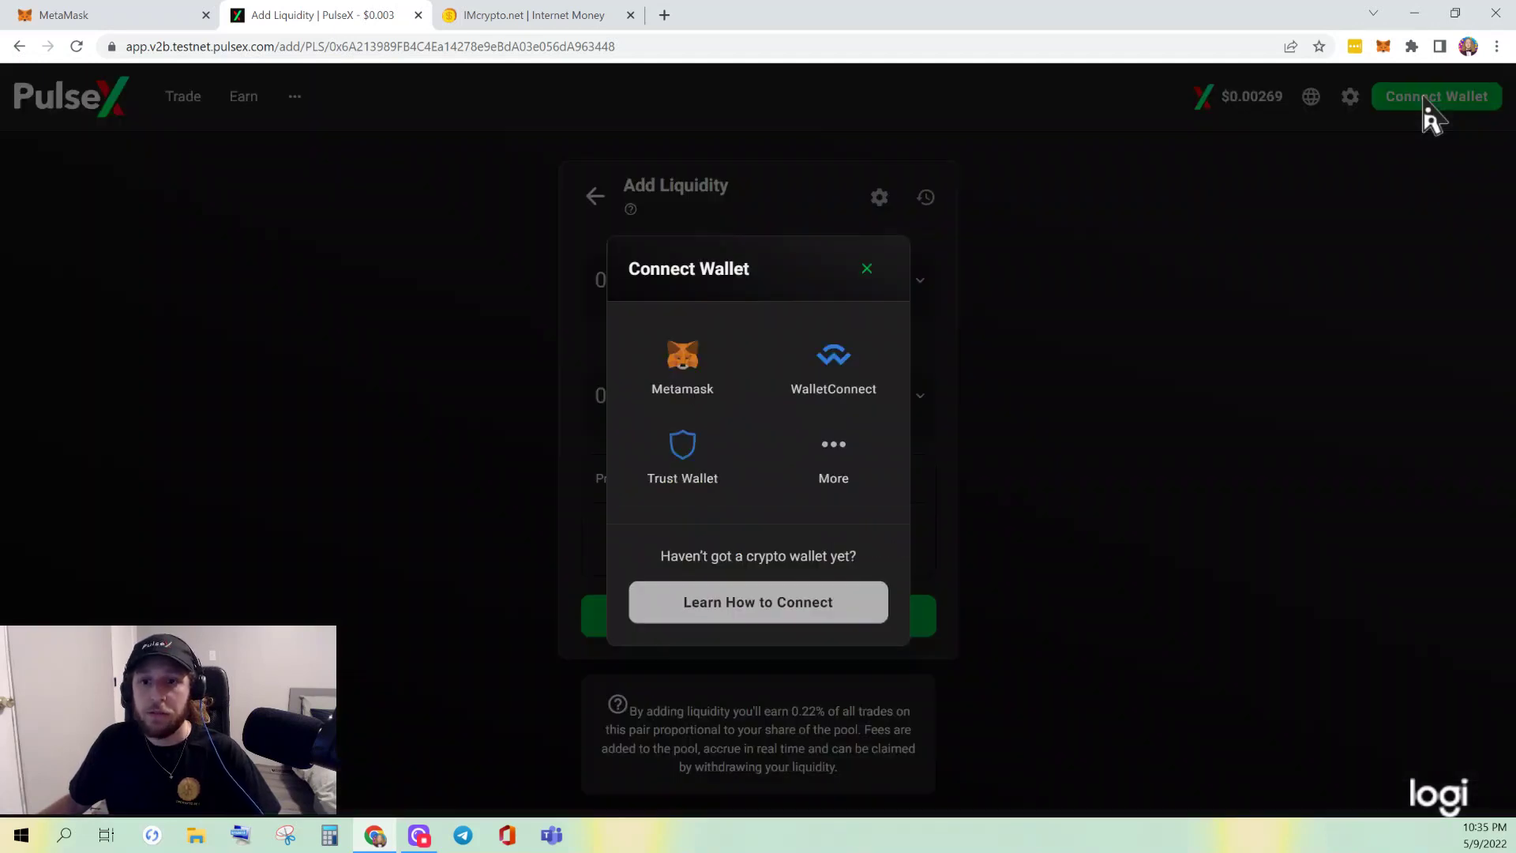
left_click(695, 387)
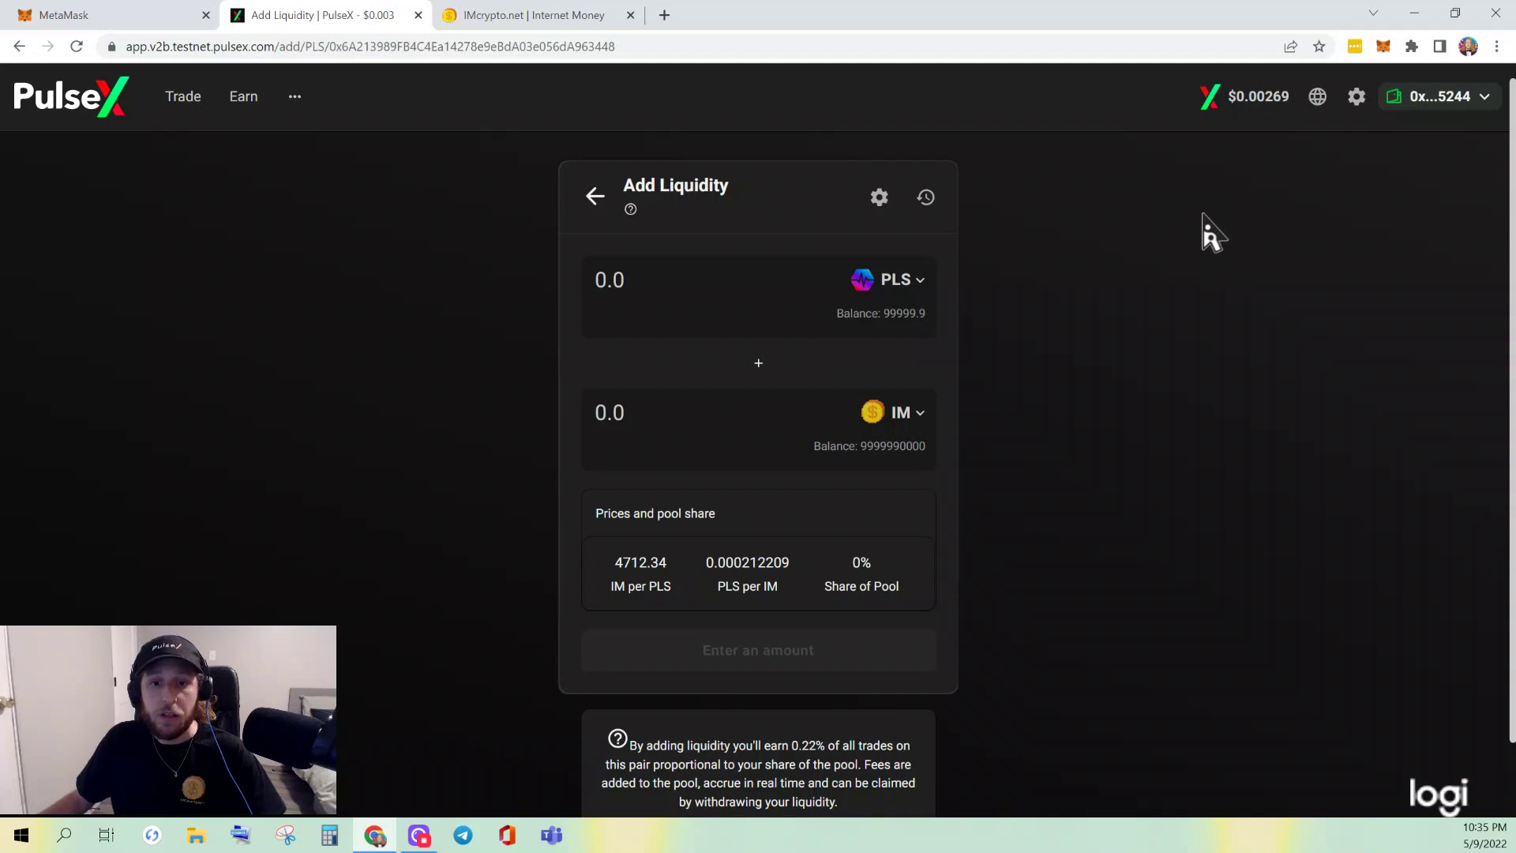
left_click(640, 278)
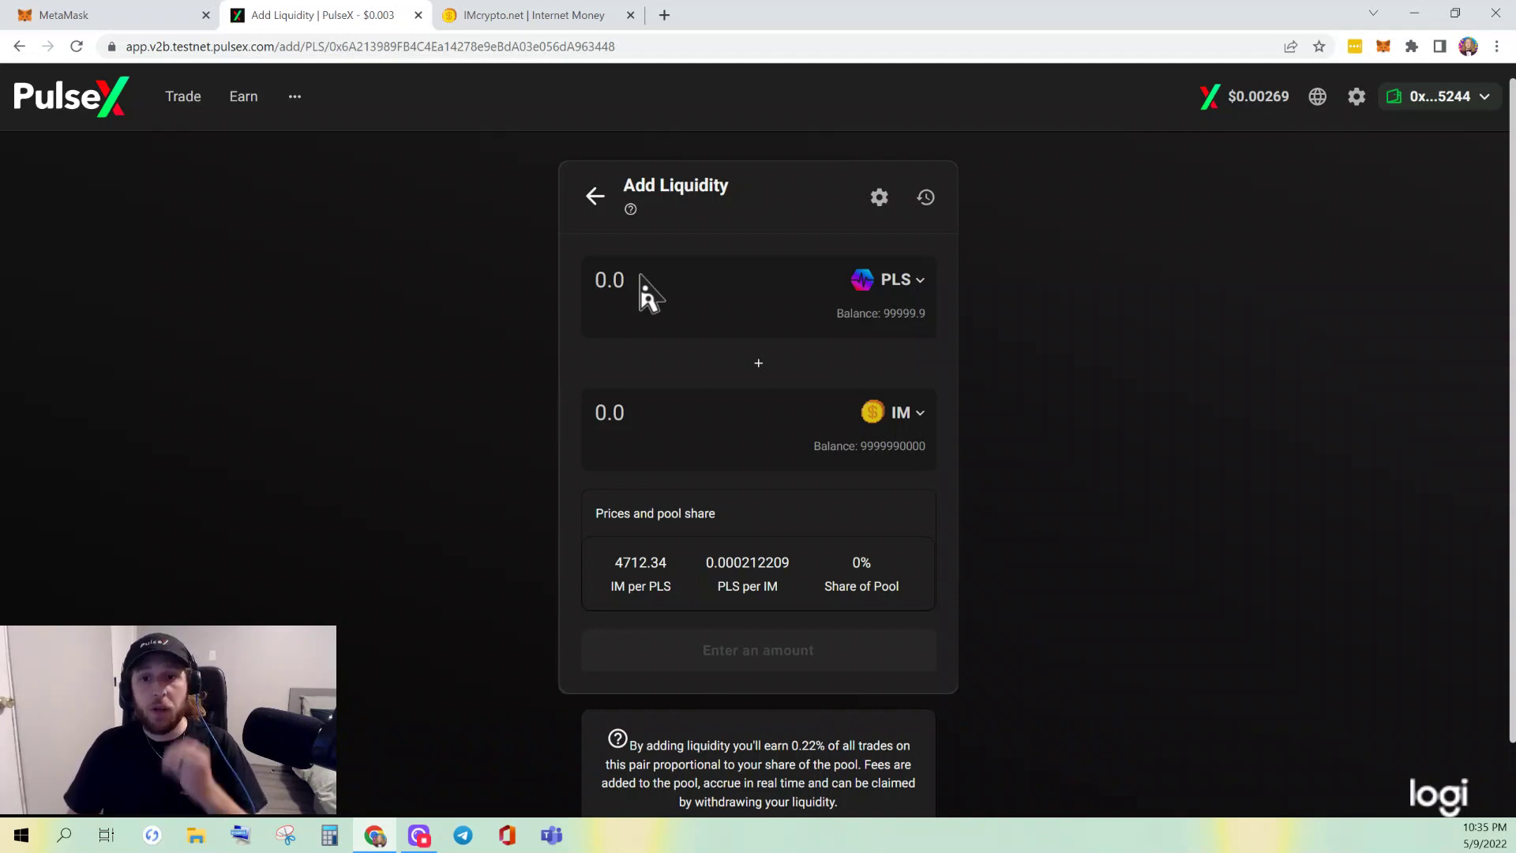
- Enter 2000 PLS as the deposit amount, pairing it with 9424680 IM
type("1")
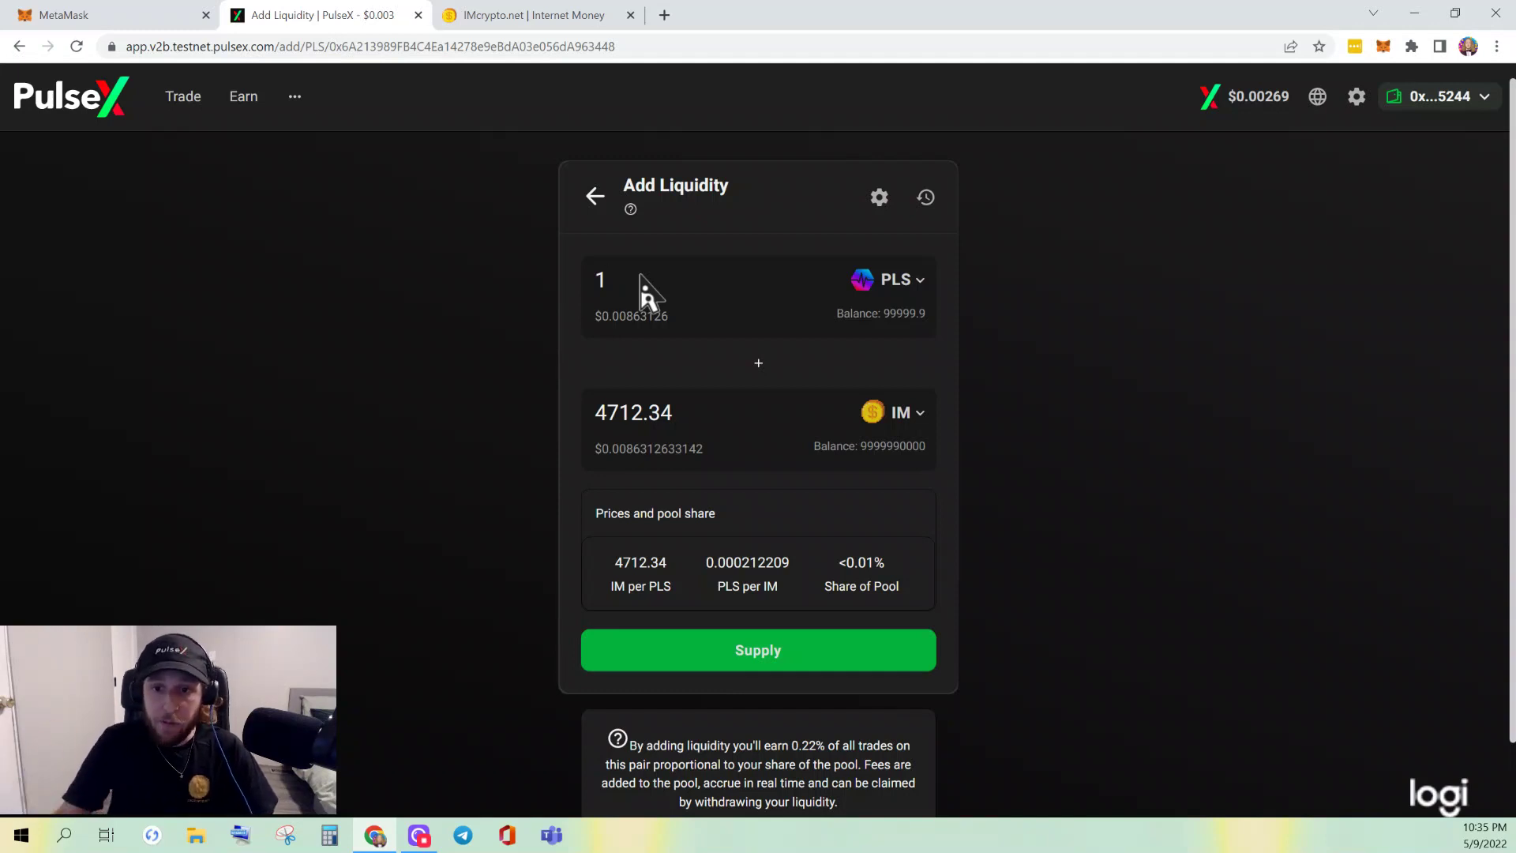
key("BackSpace")
type("2000")
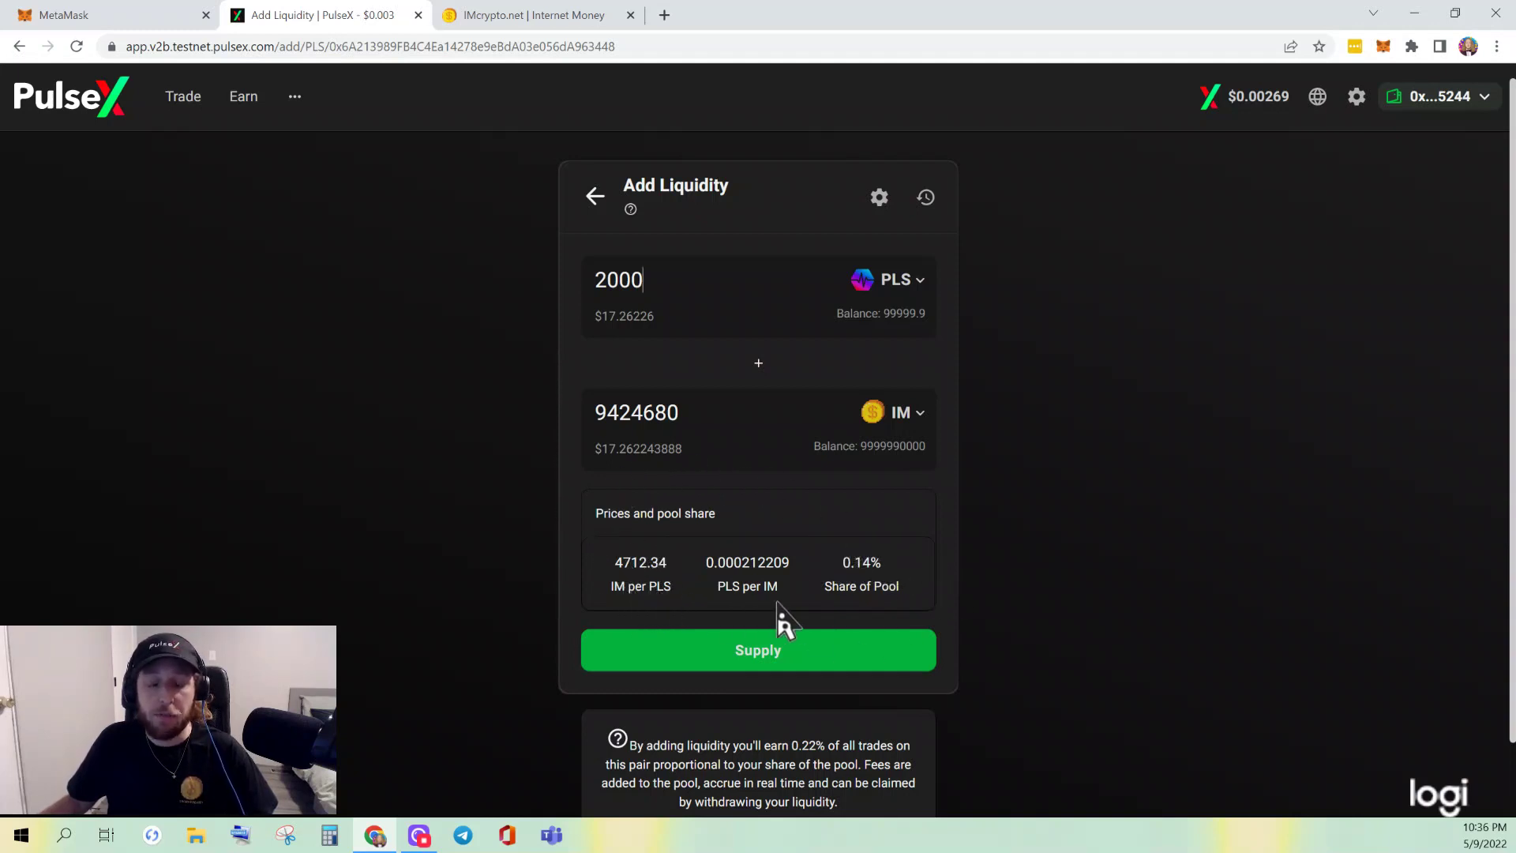
- Bring up the supply confirmation for 137292 PLS/IM pool tokens at 0.1429% share
left_click(763, 663)
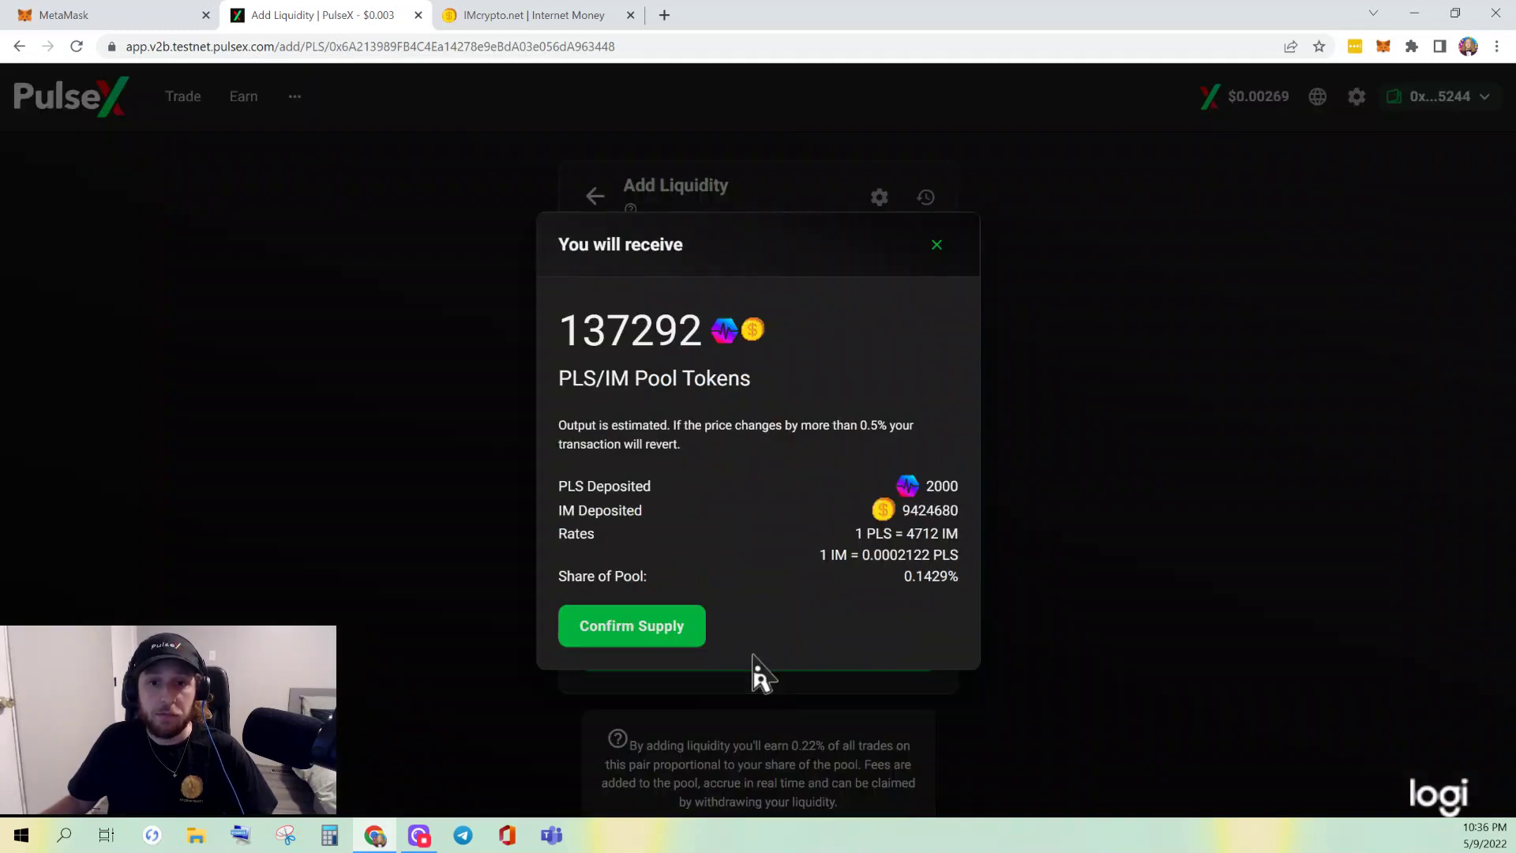
left_click(939, 248)
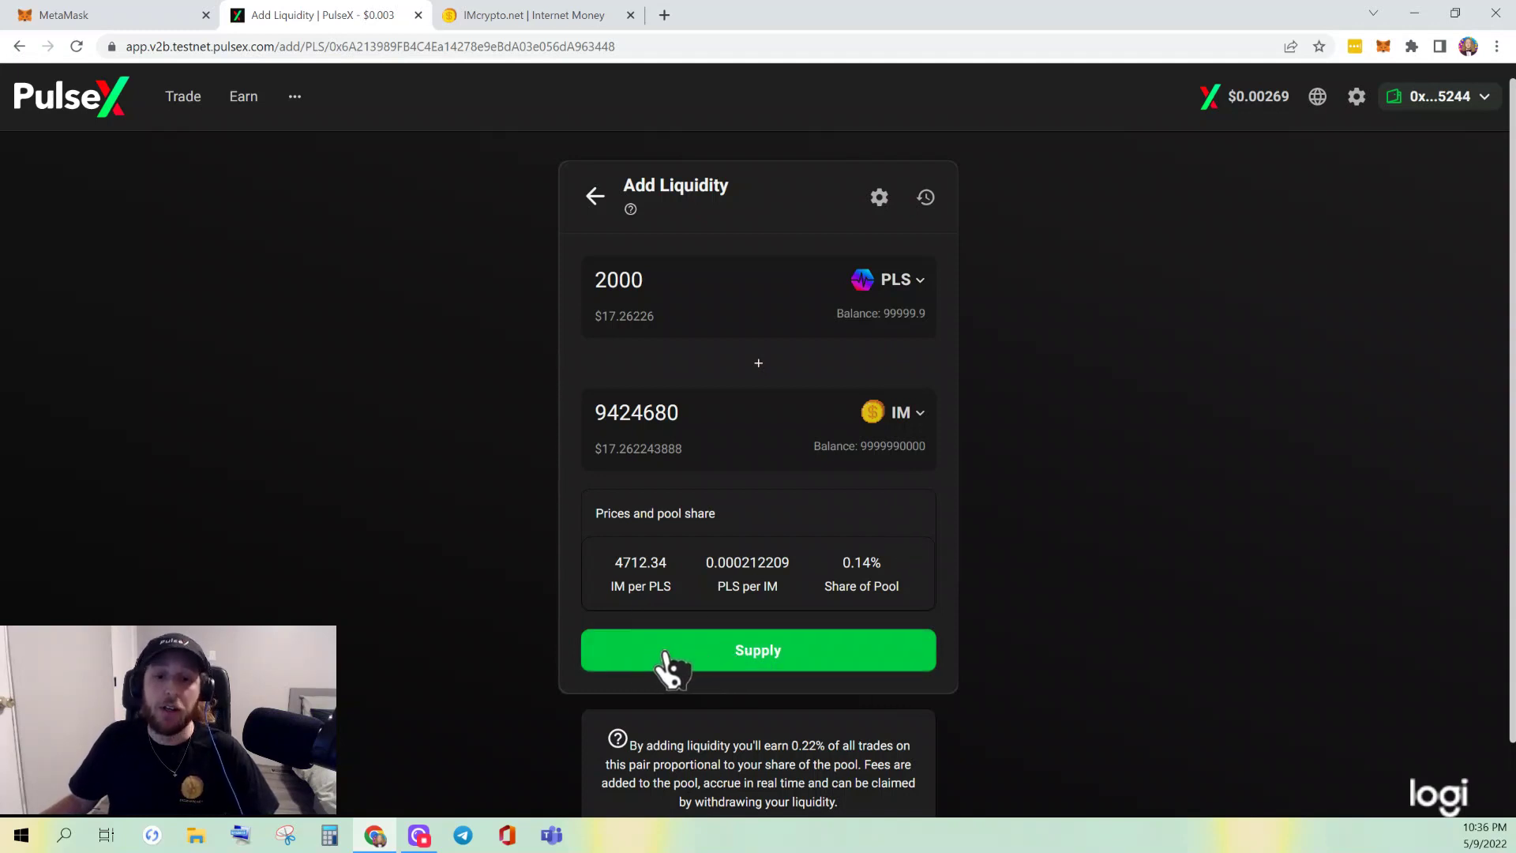
mouse_move(1416, 87)
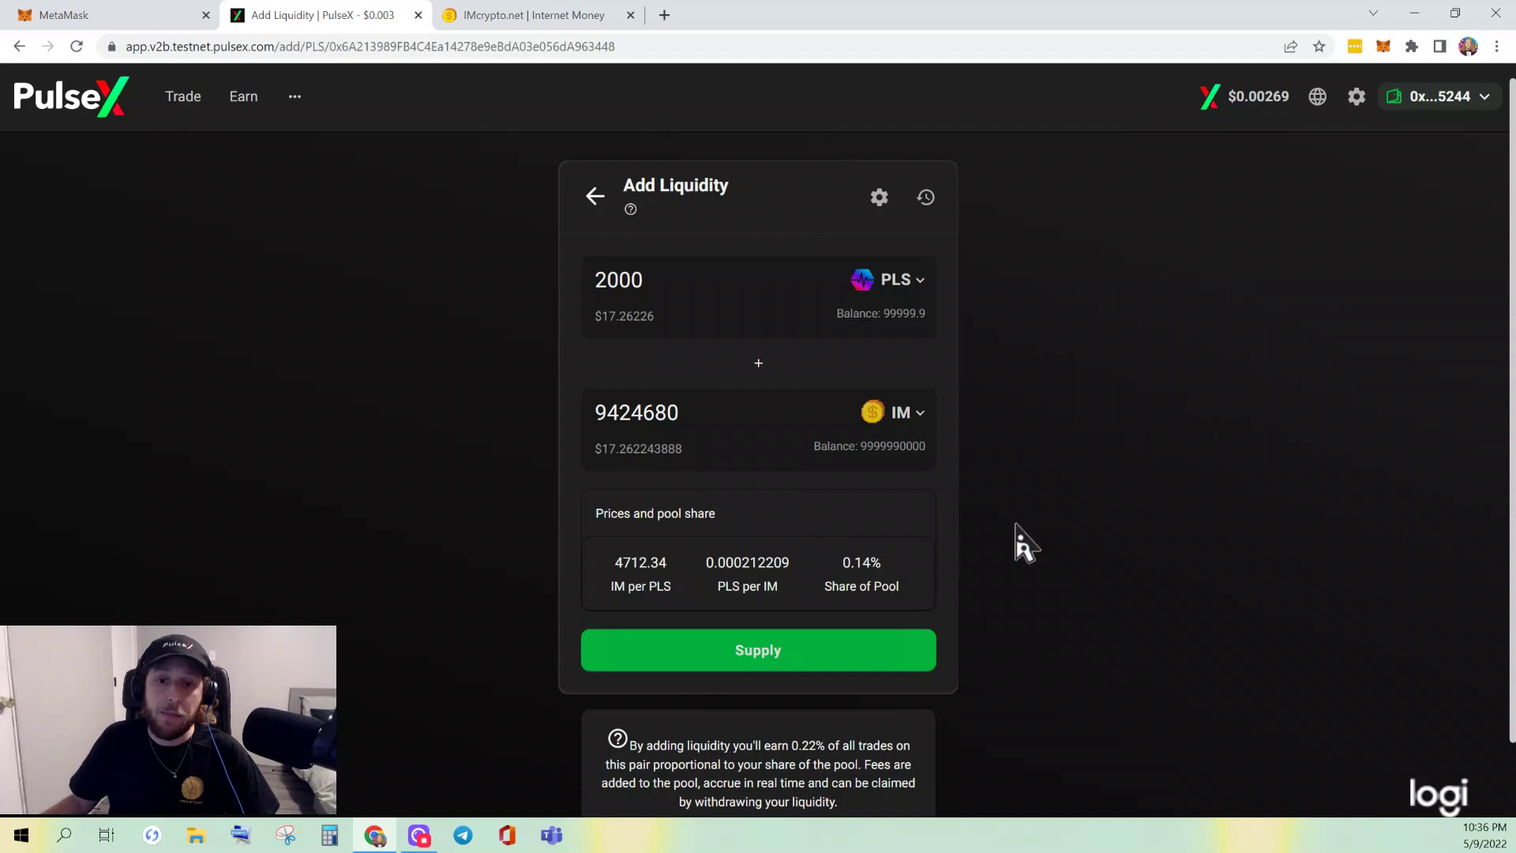
left_click(826, 669)
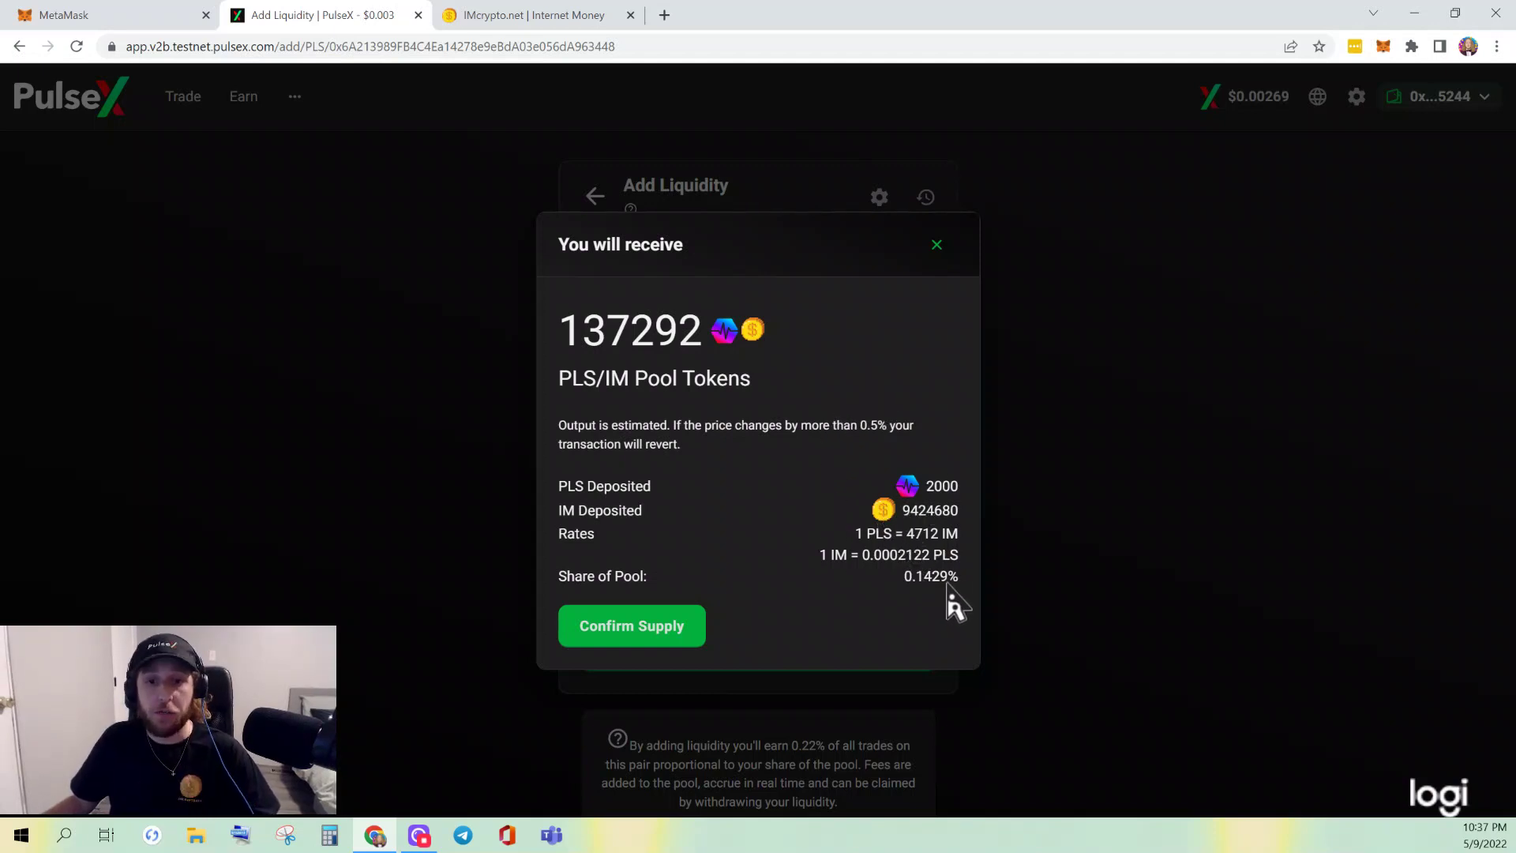
- Approve the 2000 PLS / 9424680 IM supply in MetaMask and import the PLP token
left_click(680, 644)
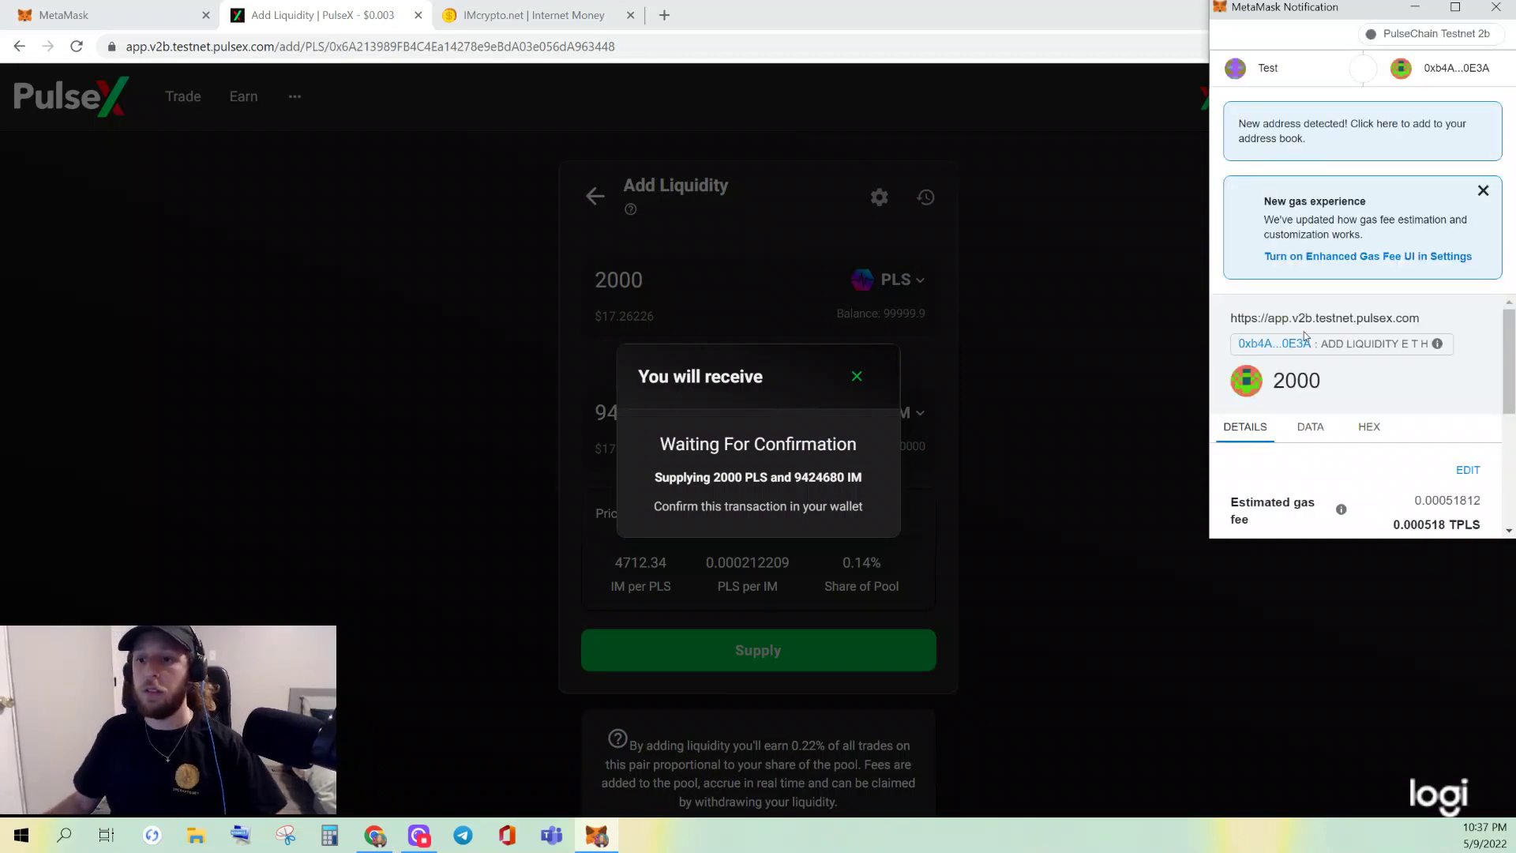
scroll(1376, 372, "down", 3)
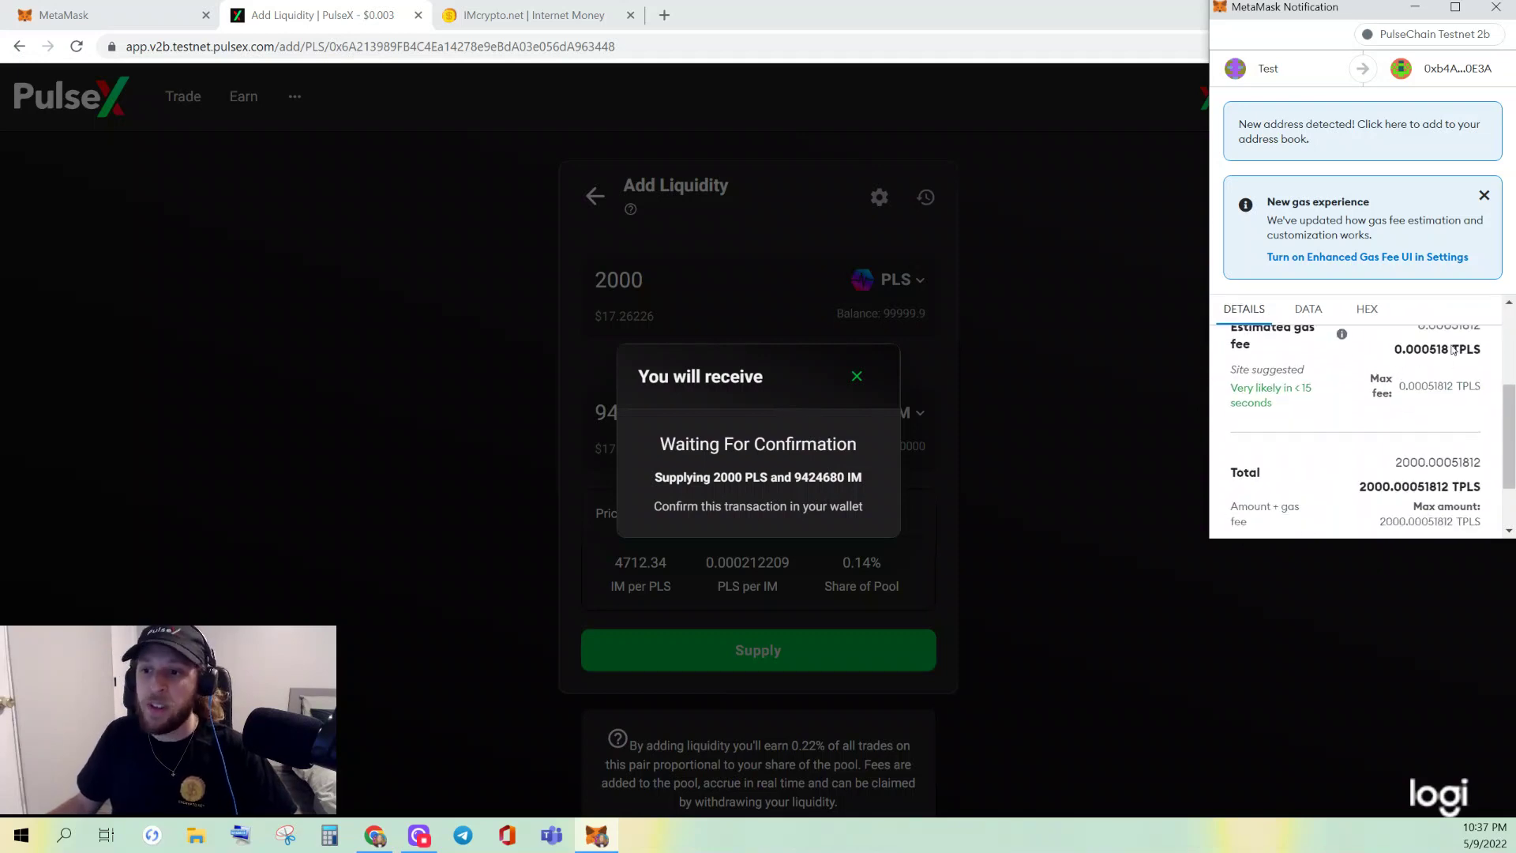
scroll(1449, 365, "down", 1)
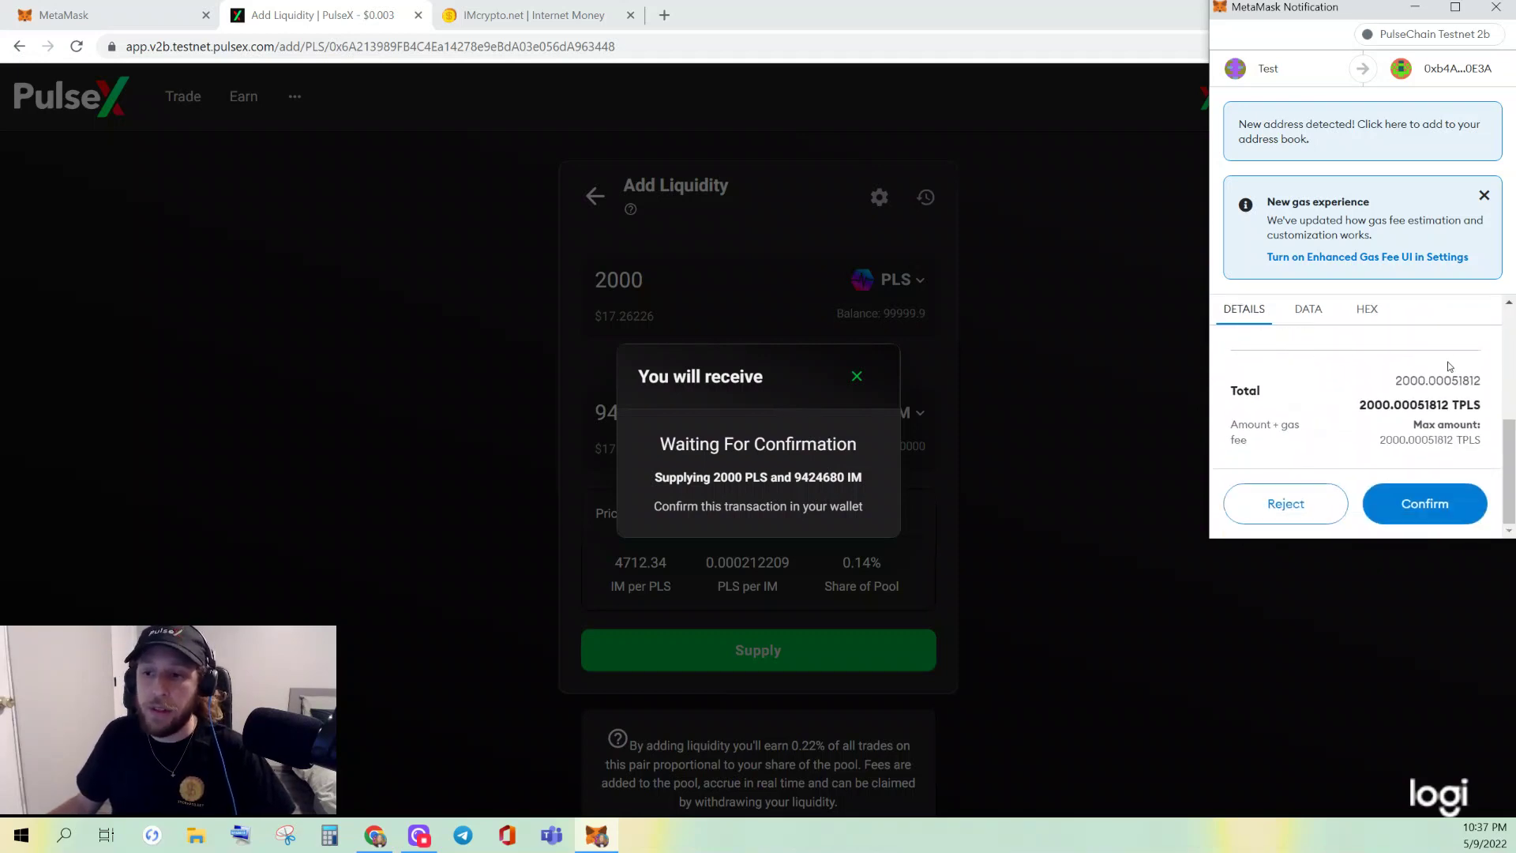
left_click(1390, 512)
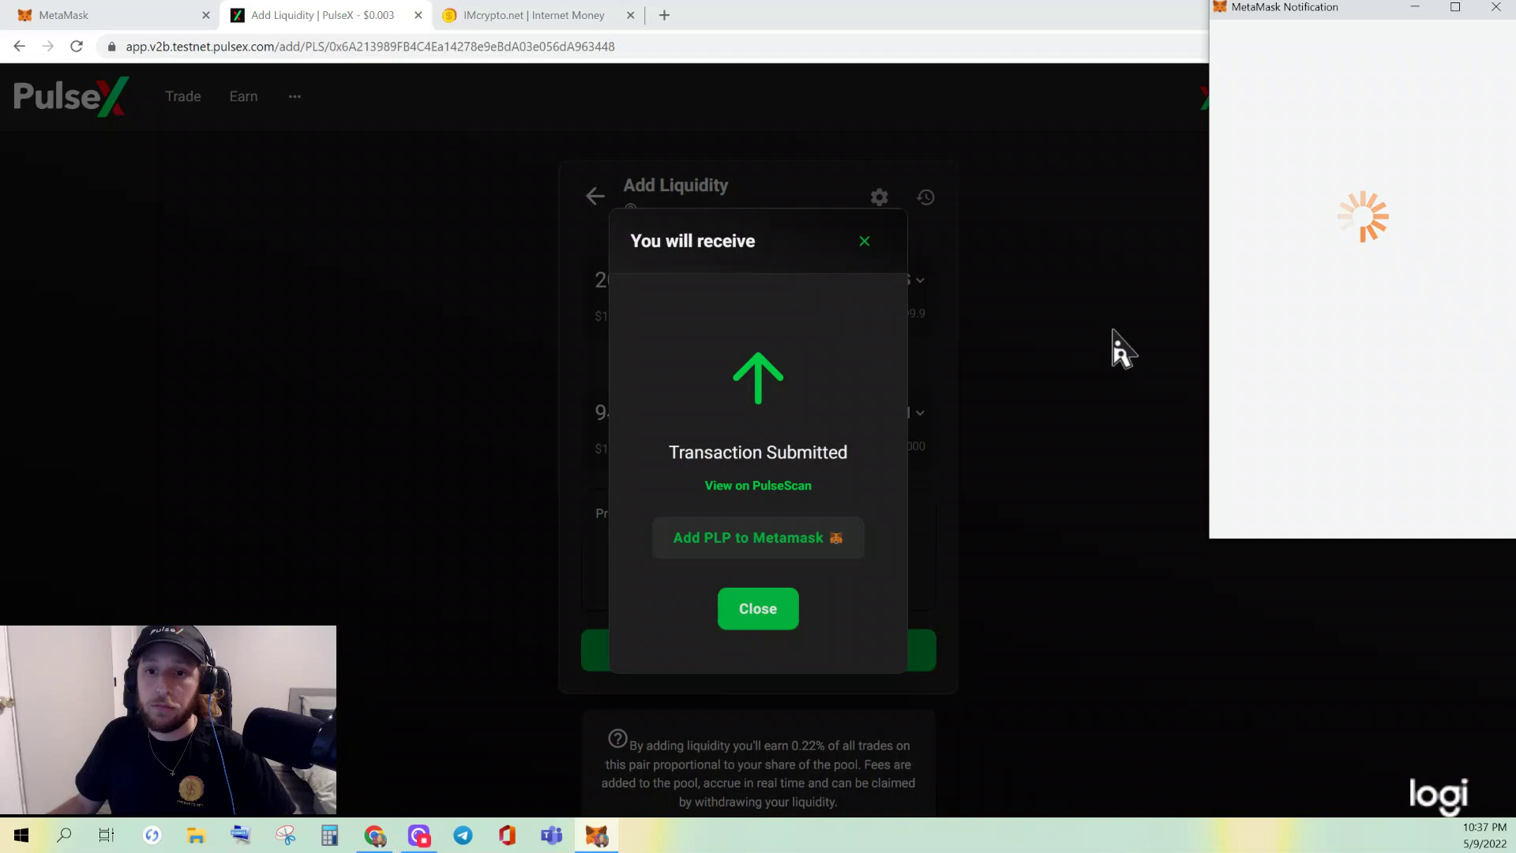
left_click(744, 540)
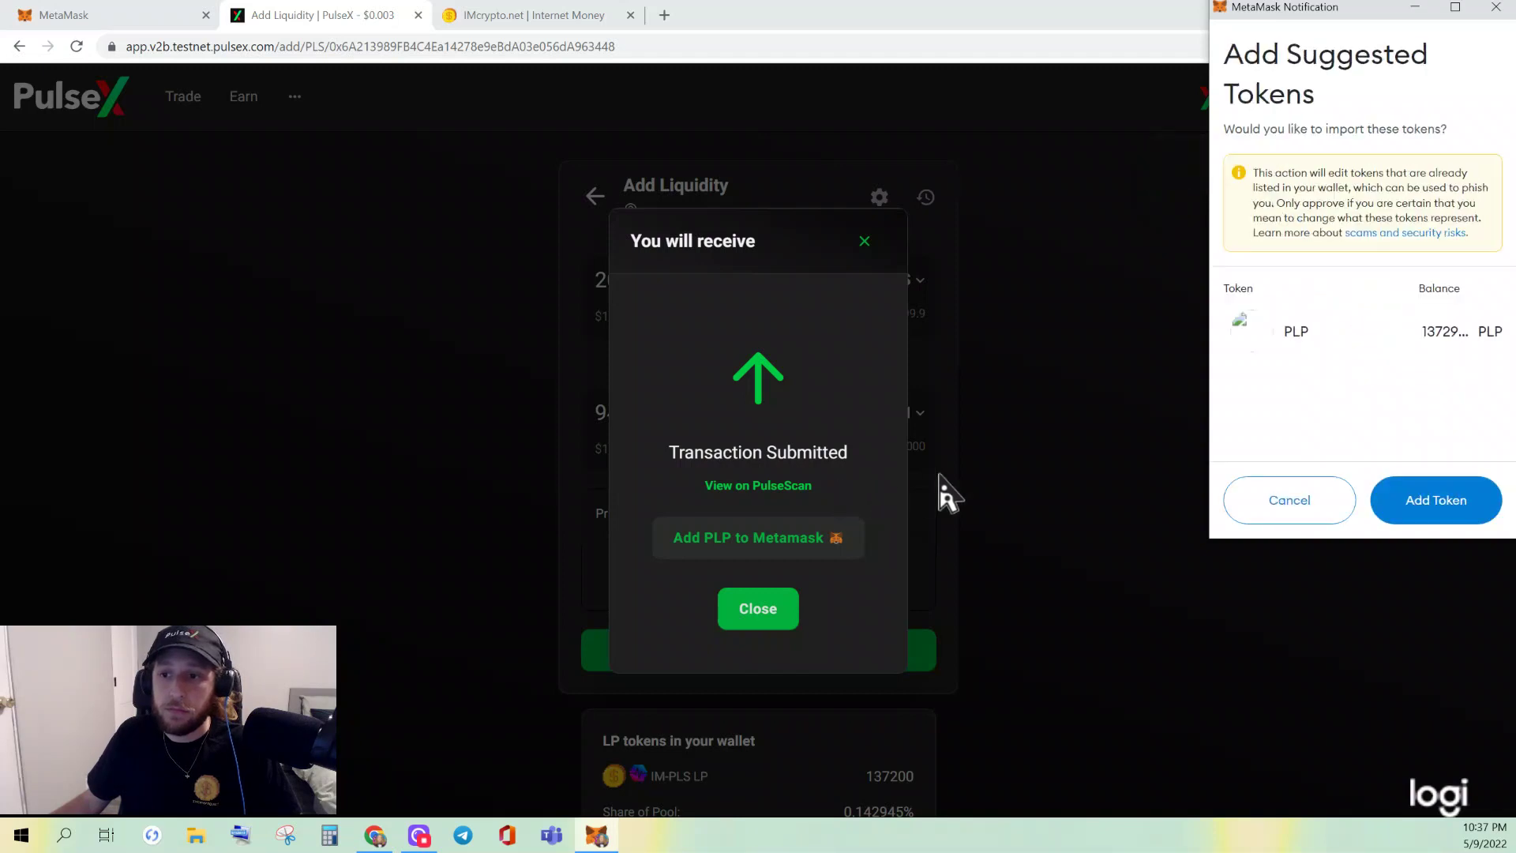
left_click(1426, 505)
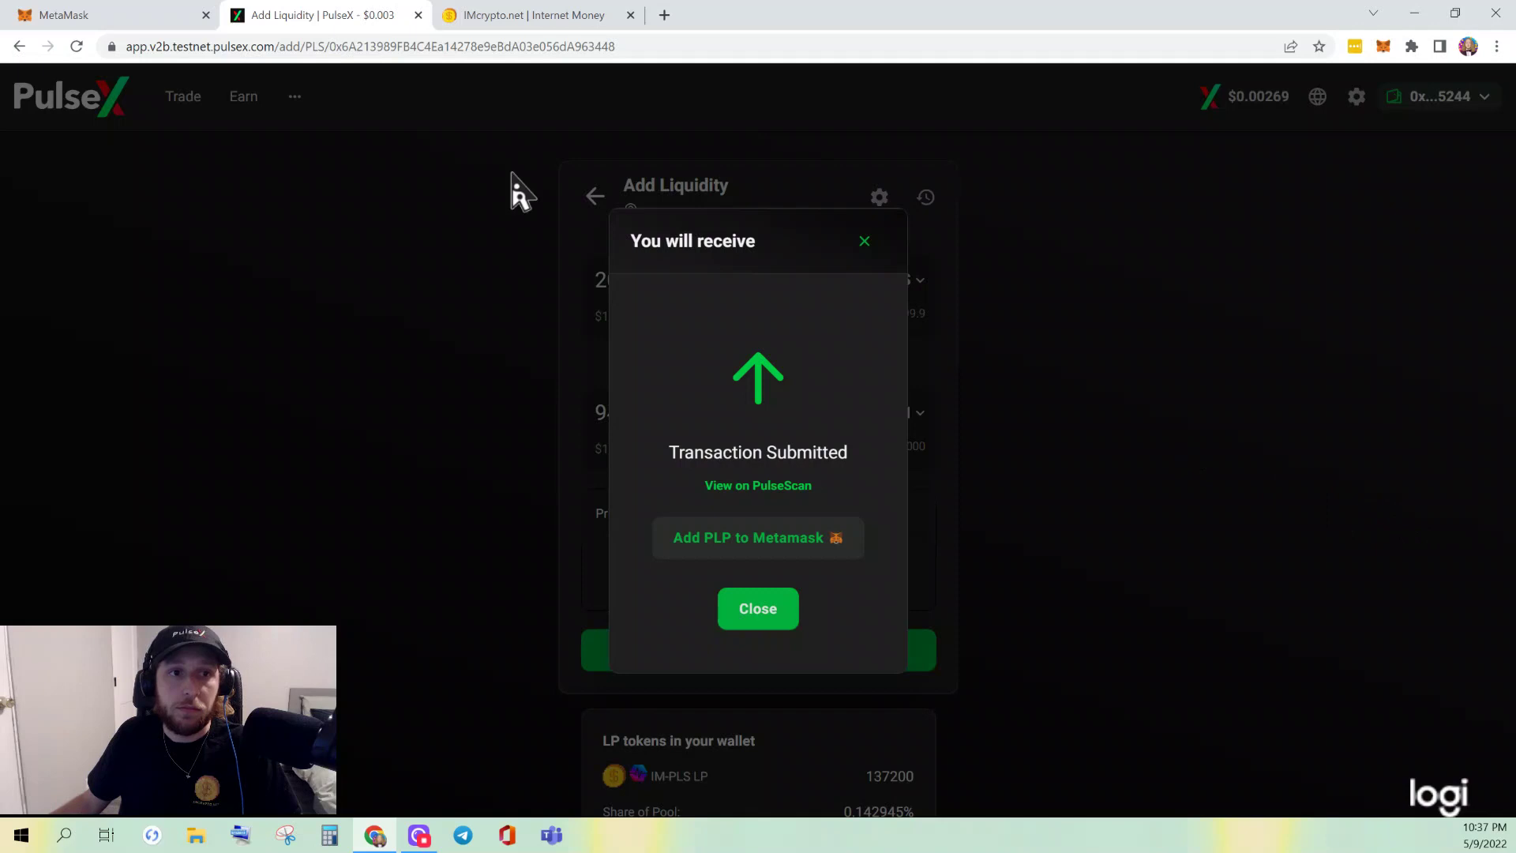
- Check MetaMask's assets showing 137292.97667 PLP, then return to the Add Liquidity tab
left_click(123, 9)
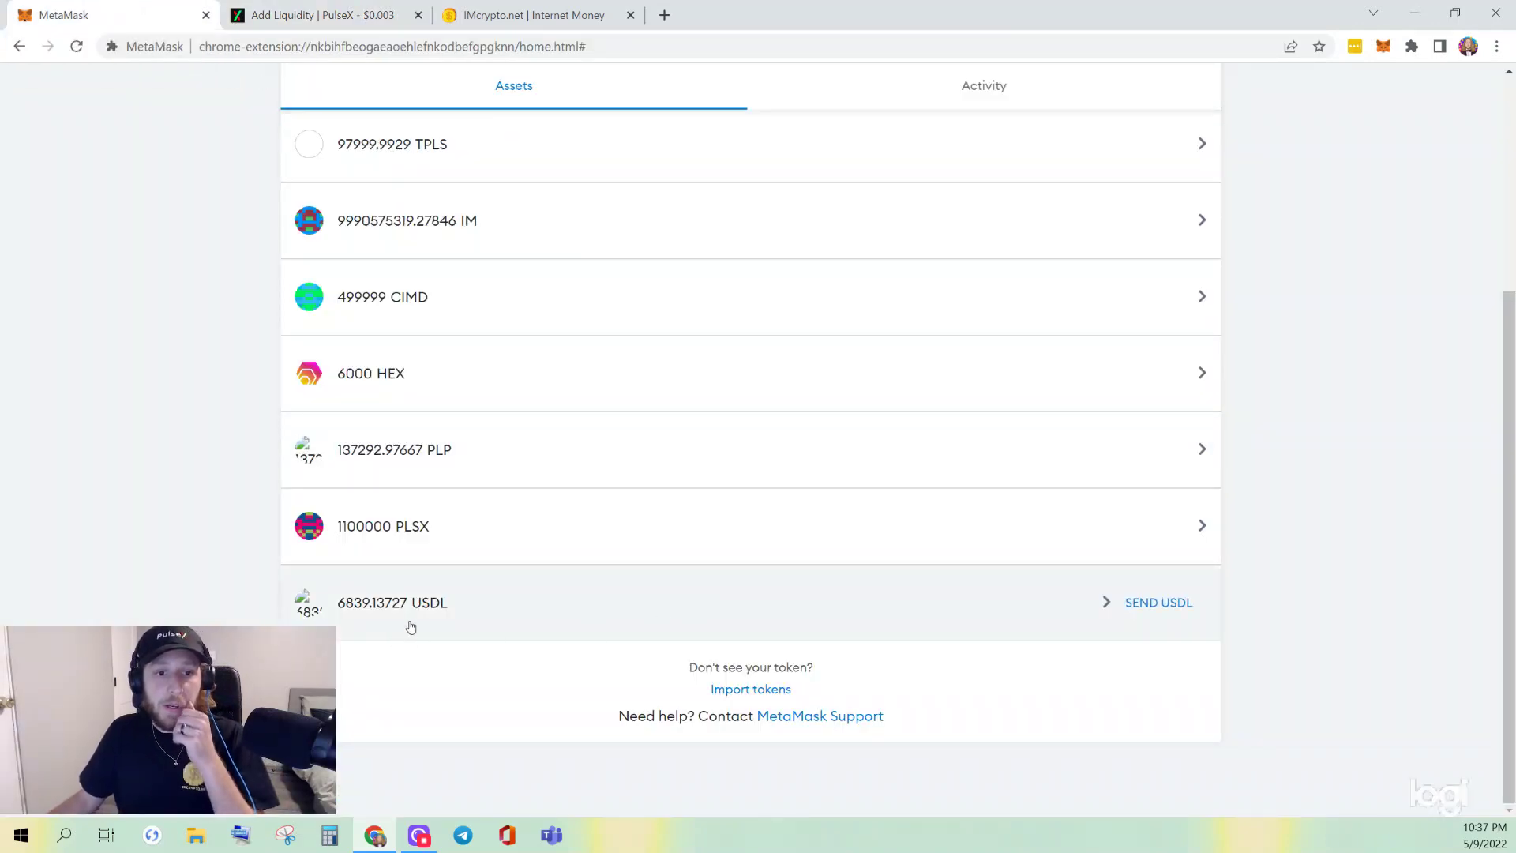
scroll(411, 624, "up", 1)
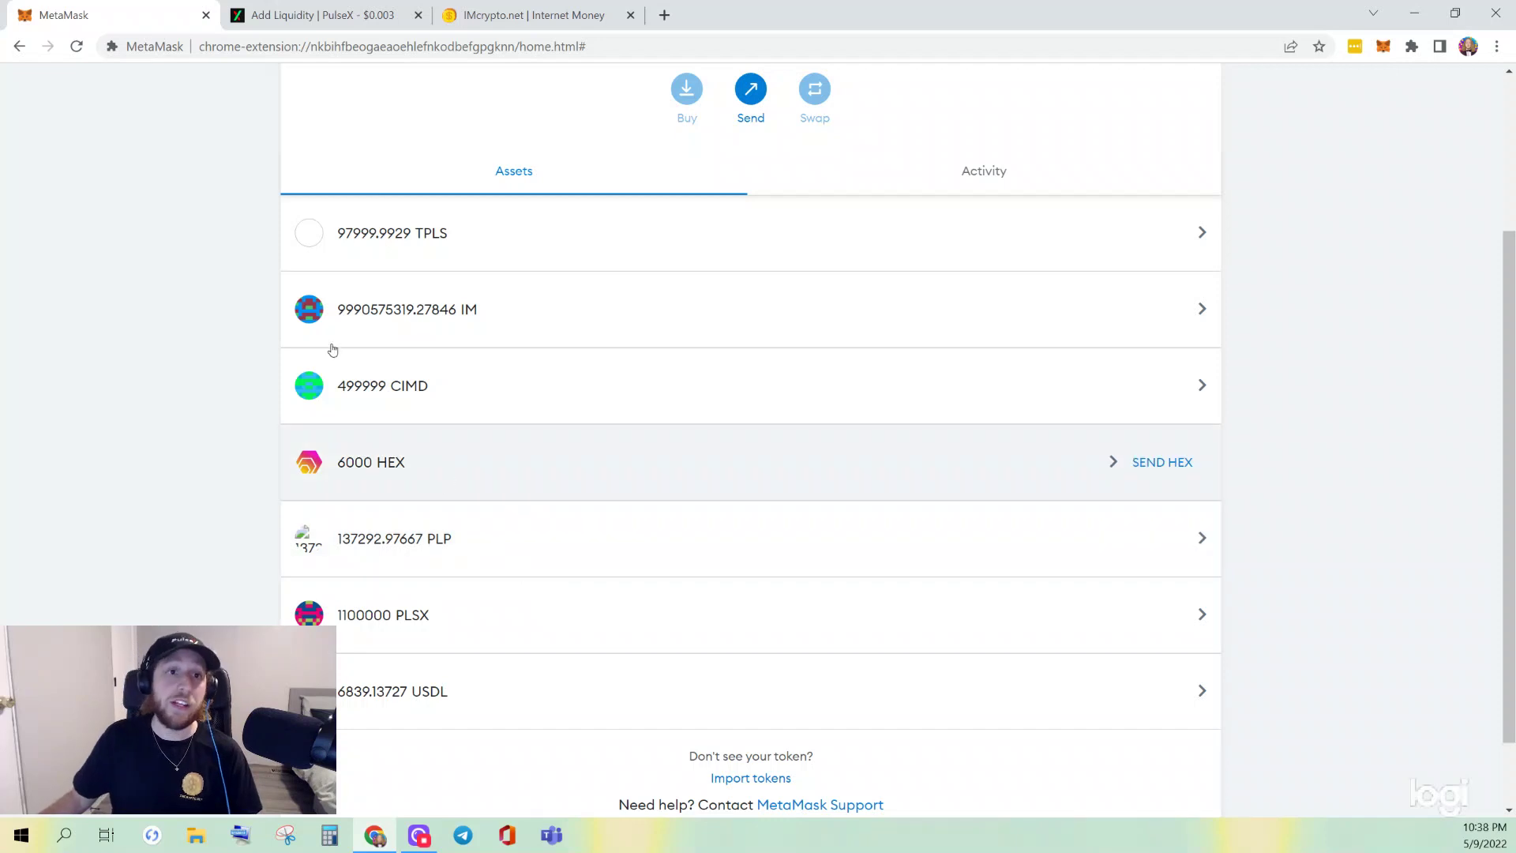
left_click(301, 21)
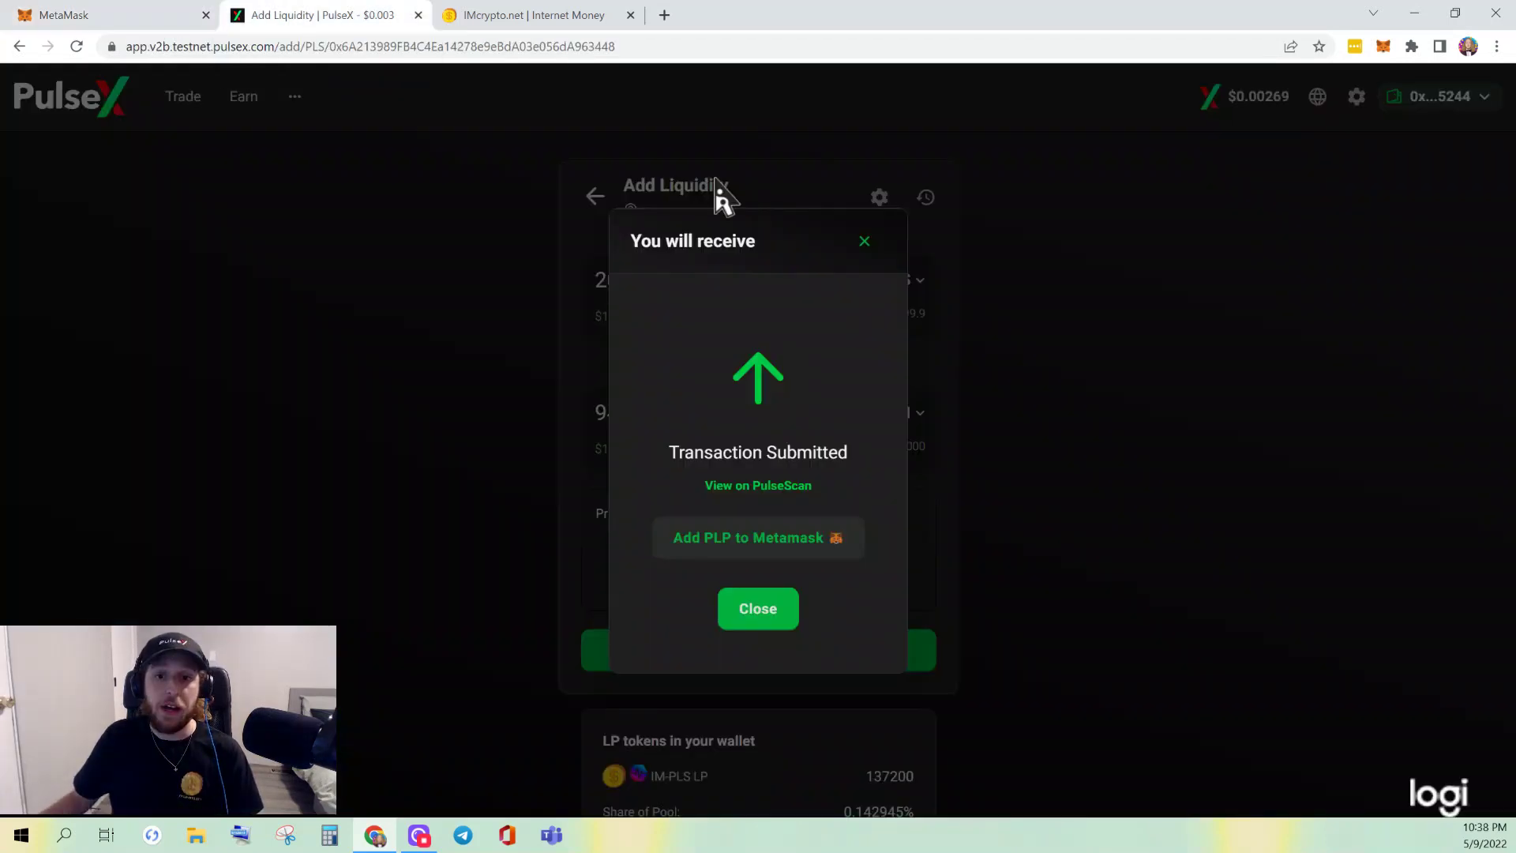
- Go back to Your Liquidity and expand the IM/PLS position holding 137200 LP tokens
left_click(866, 241)
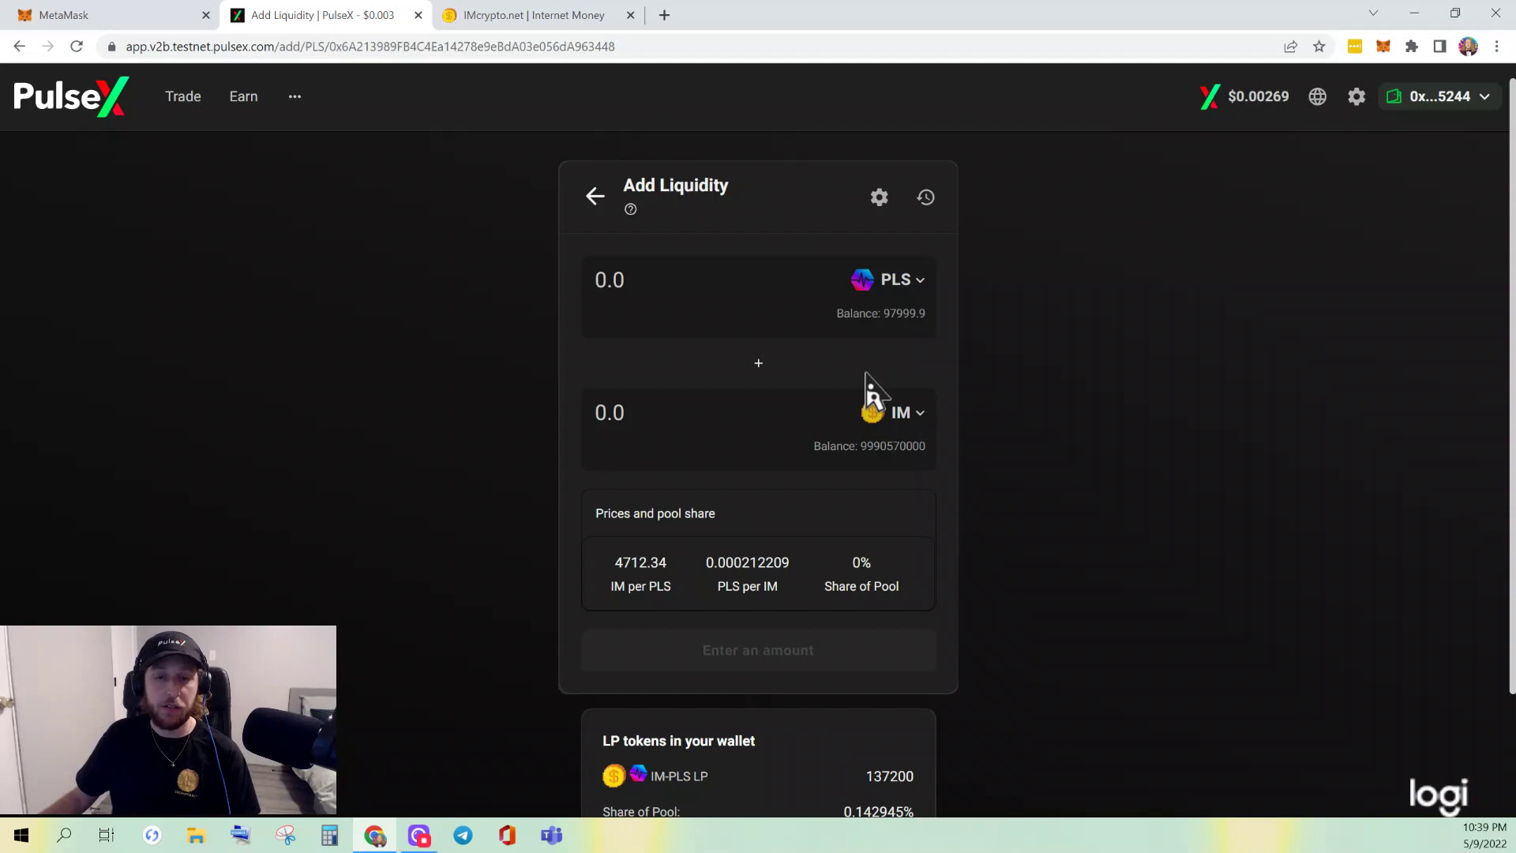
scroll(861, 379, "down", 2)
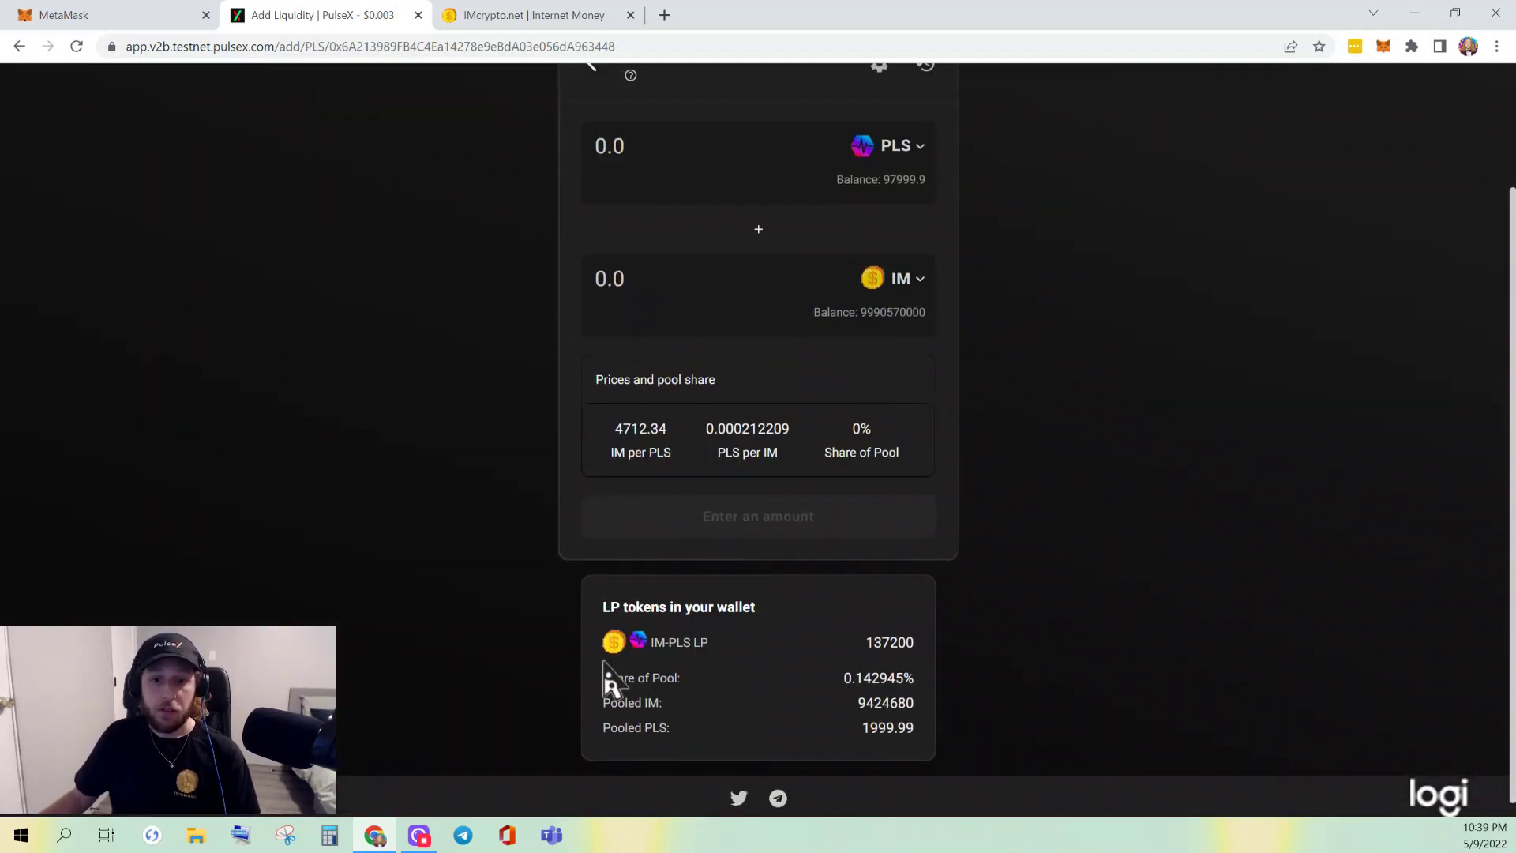
scroll(863, 703, "up", 2)
left_click(611, 213)
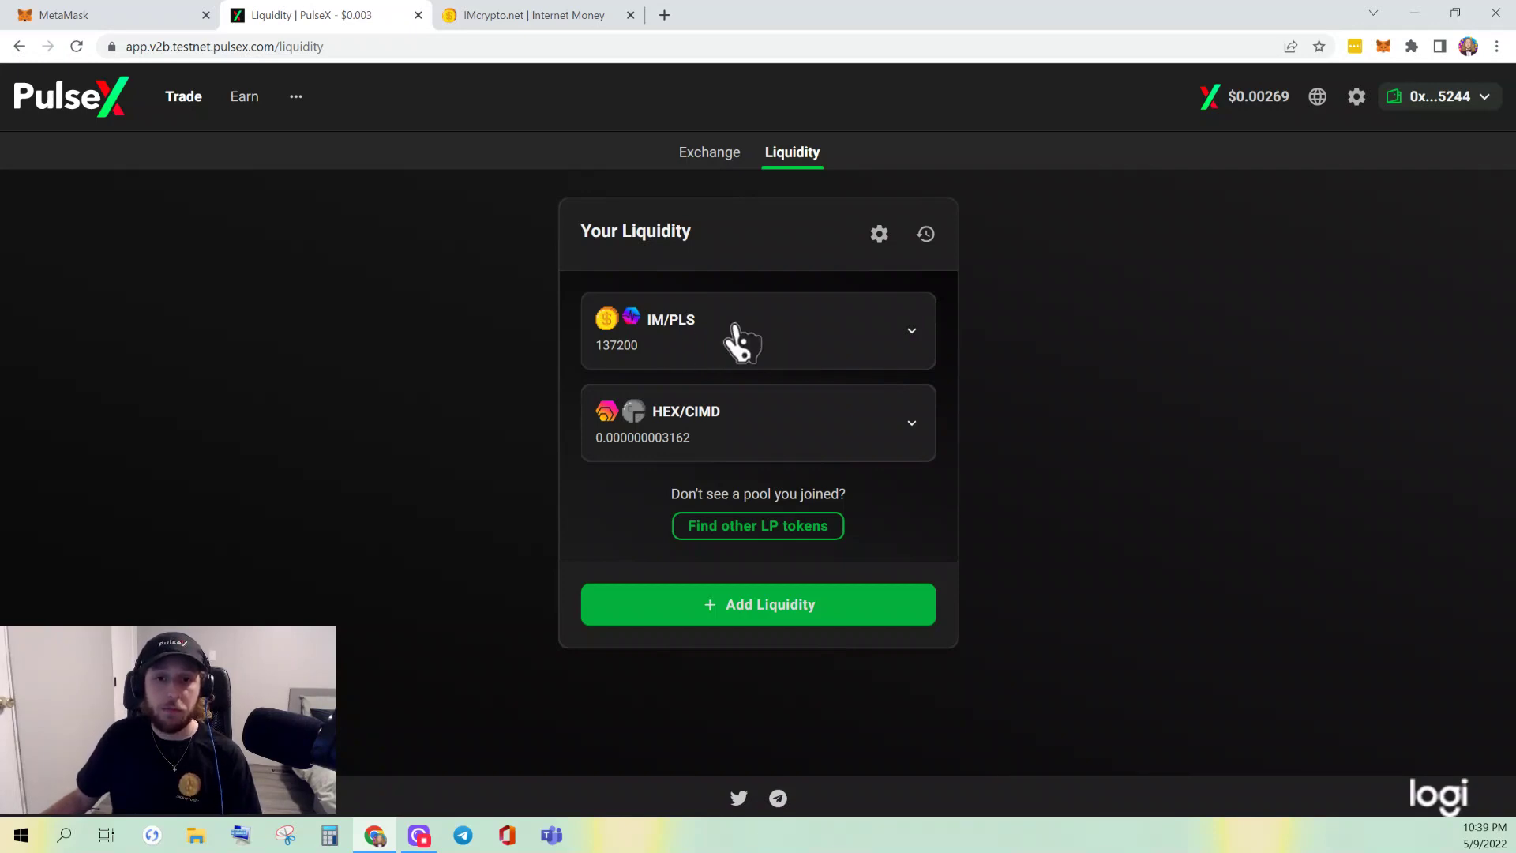
left_click(741, 342)
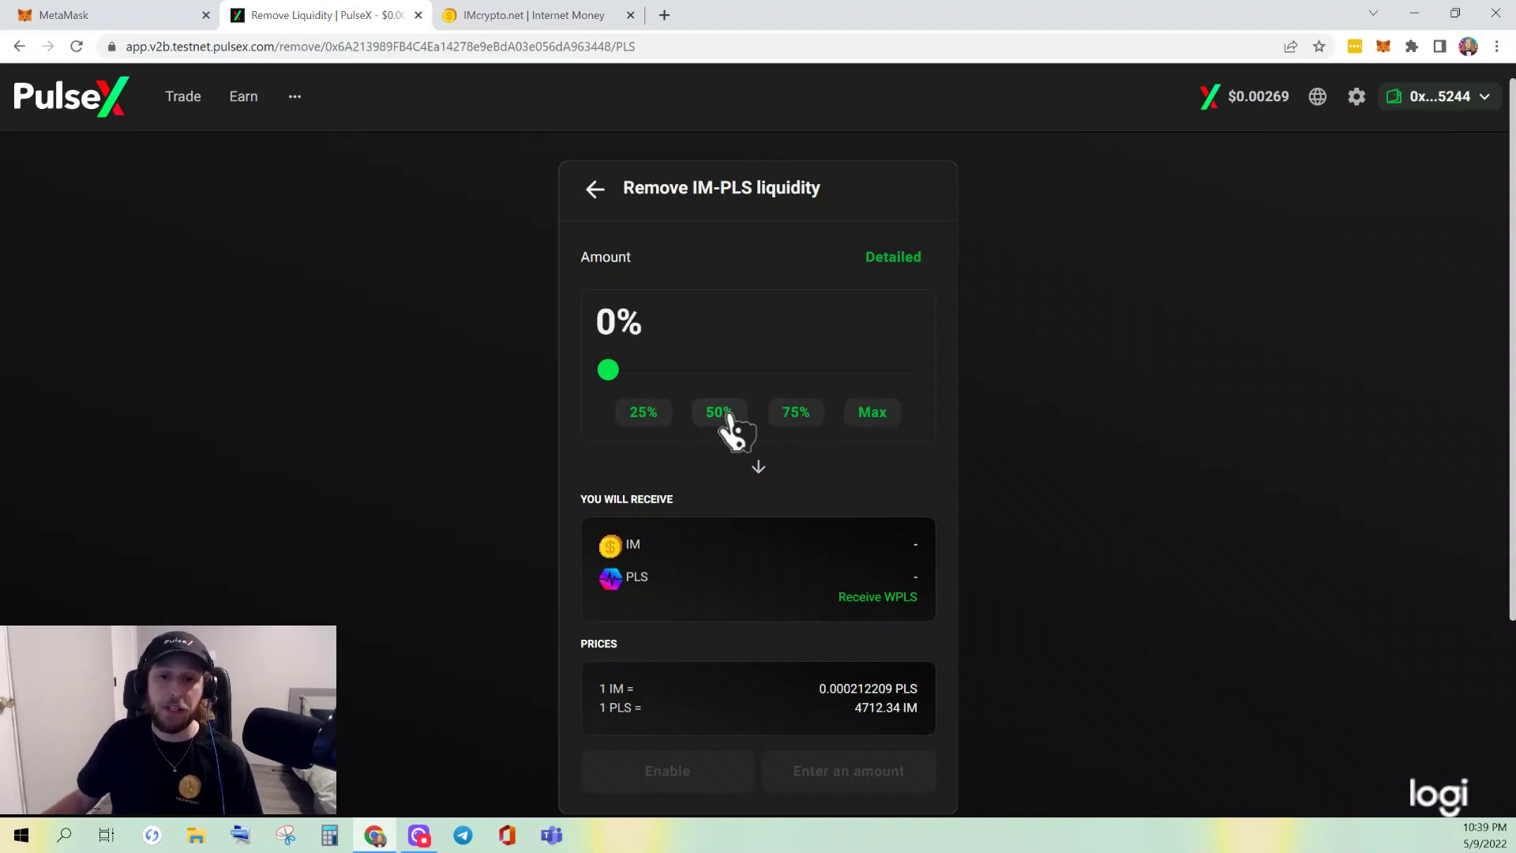
- Set the IM-PLS removal to Max (100%), receiving 9424680 IM and 1999.99 PLS
scroll(771, 484, "down", 1)
scroll(778, 478, "up", 1)
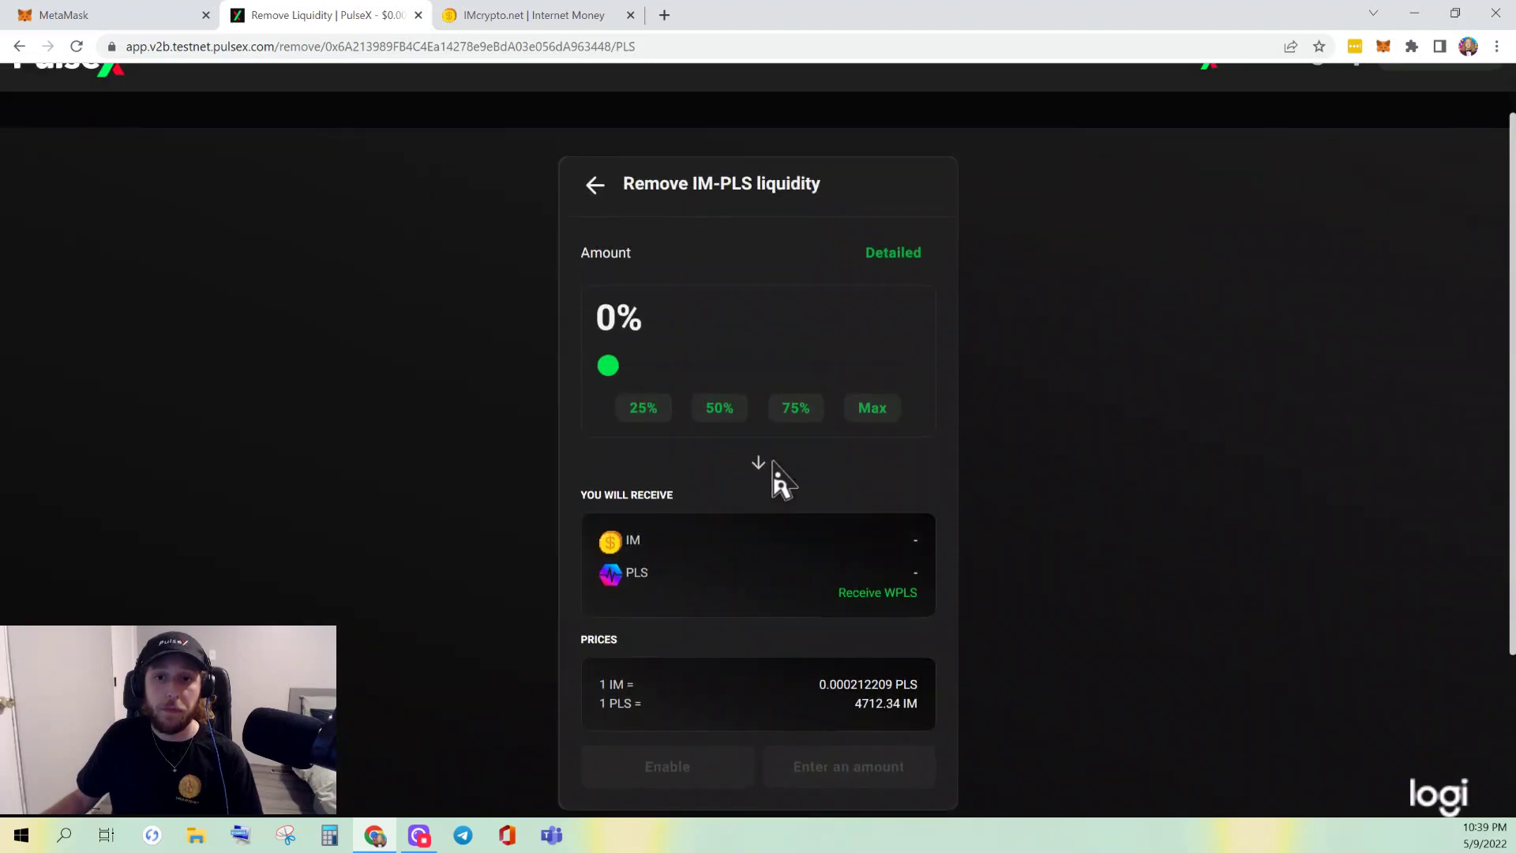
left_click(884, 260)
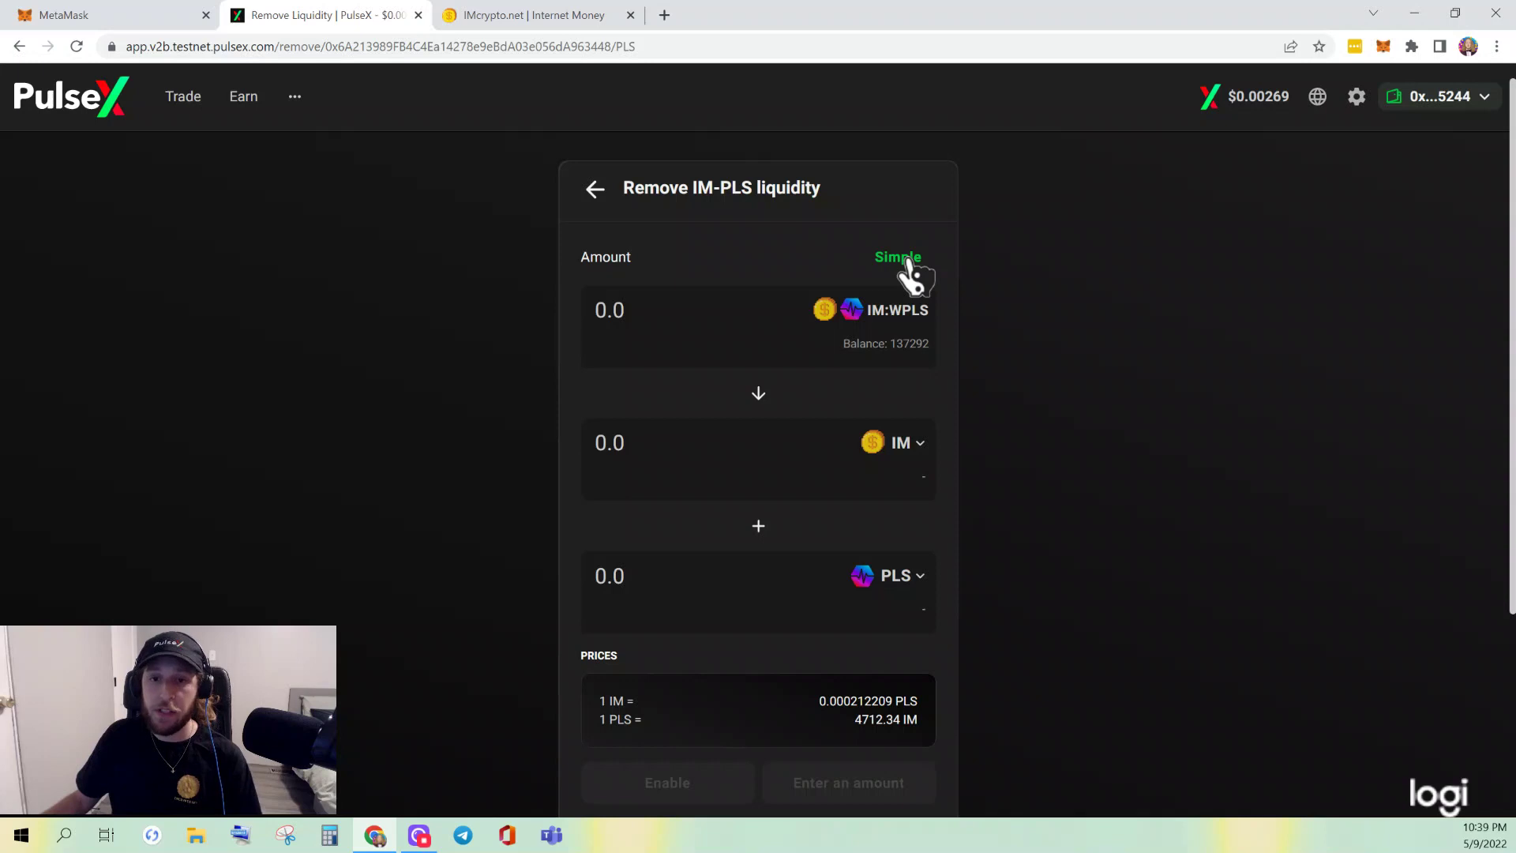
type("1000")
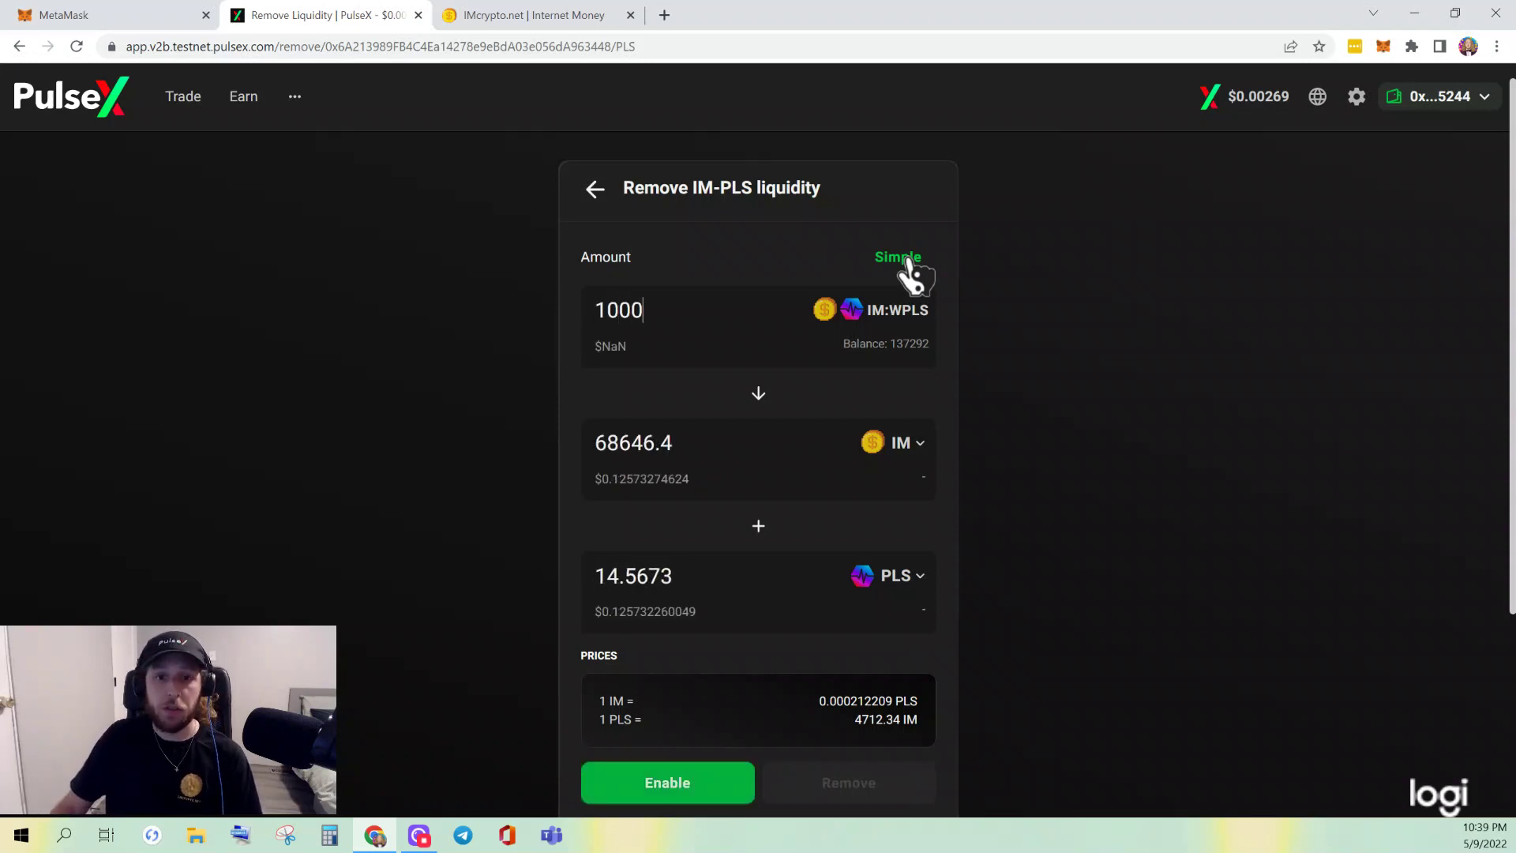
key("BackSpace")
key("BackSpace")
key("BackSpace")
key("BackSpace")
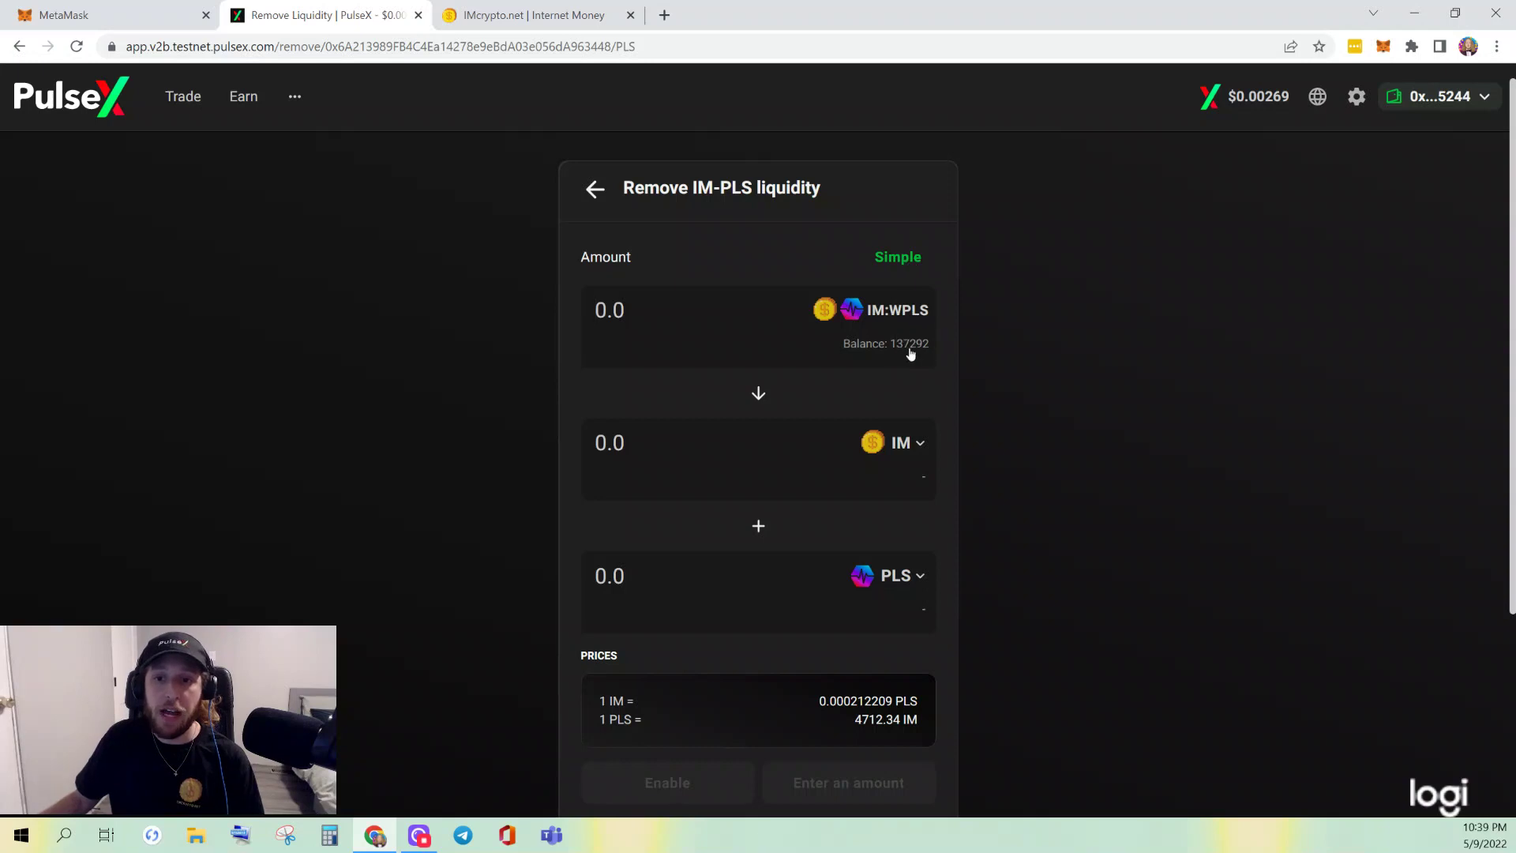
left_click(898, 258)
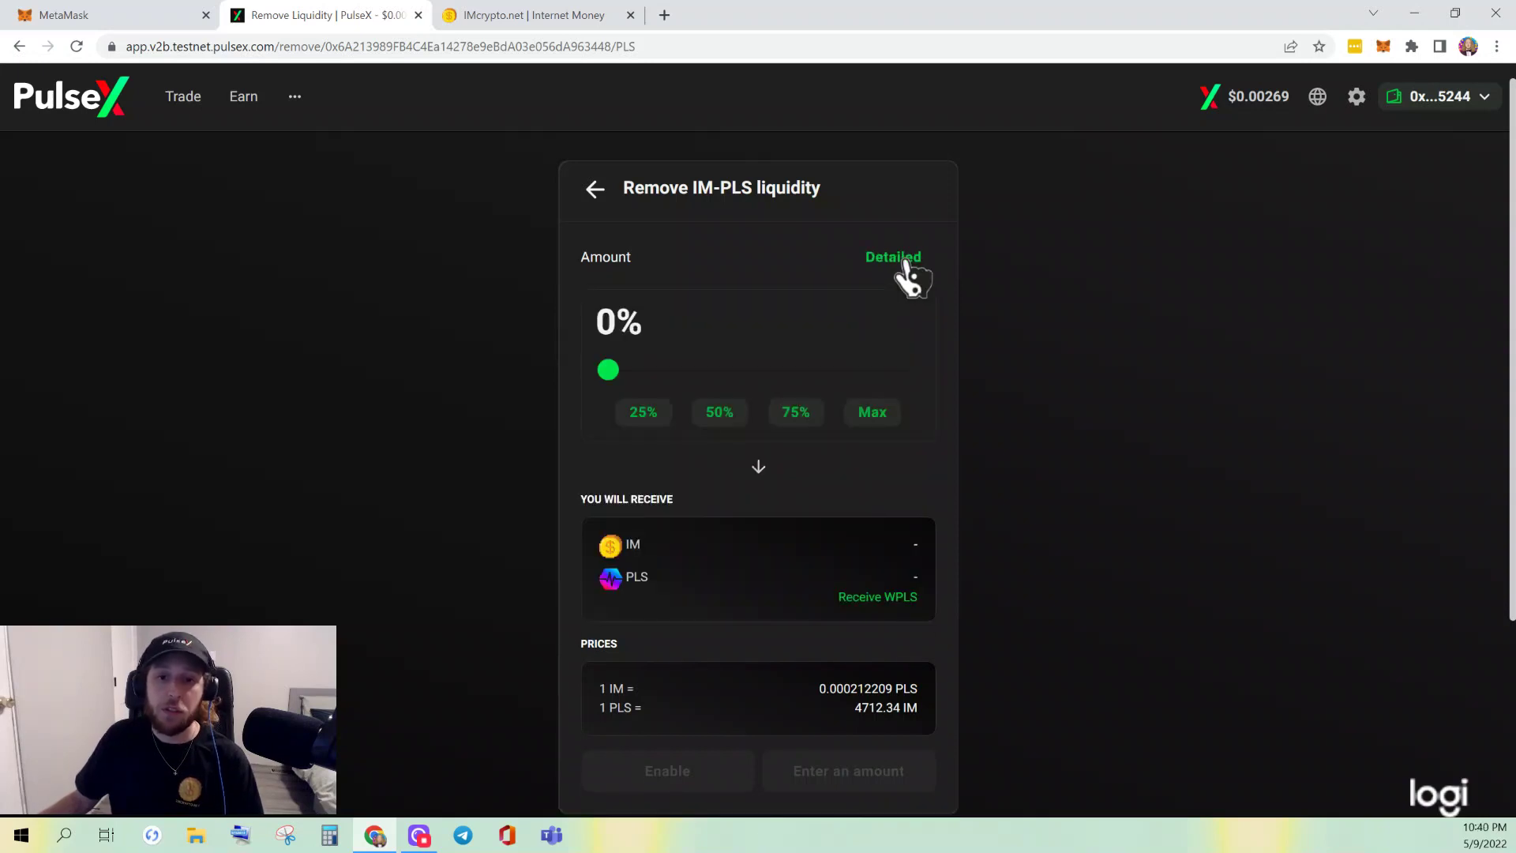
left_click(874, 417)
scroll(868, 419, "down", 1)
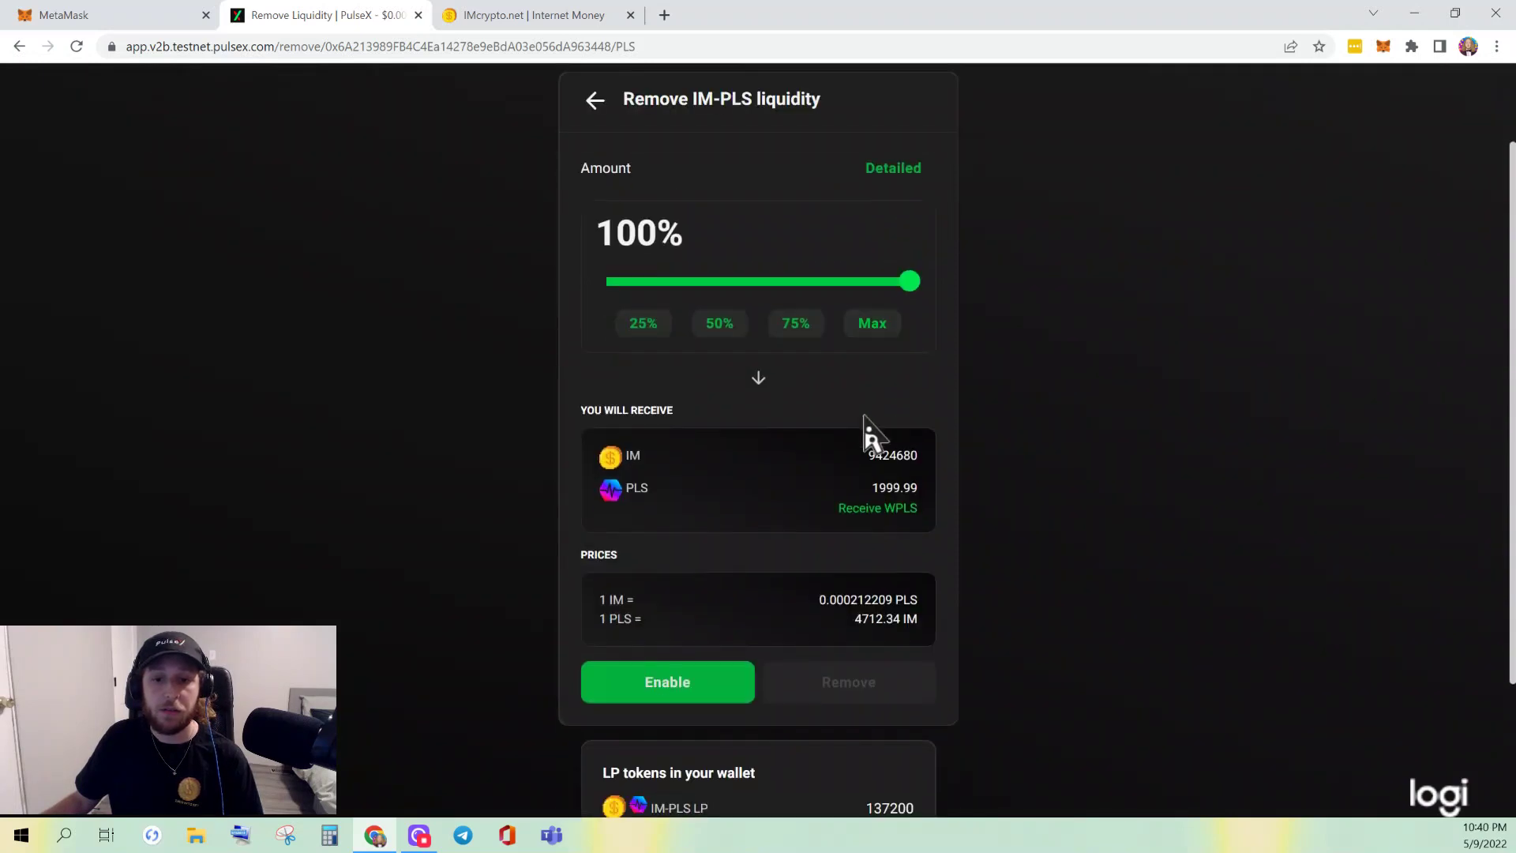
- Enable and sign the LP permit, then review burning 137292 IM/PLS at 0.5% tolerance
left_click(670, 685)
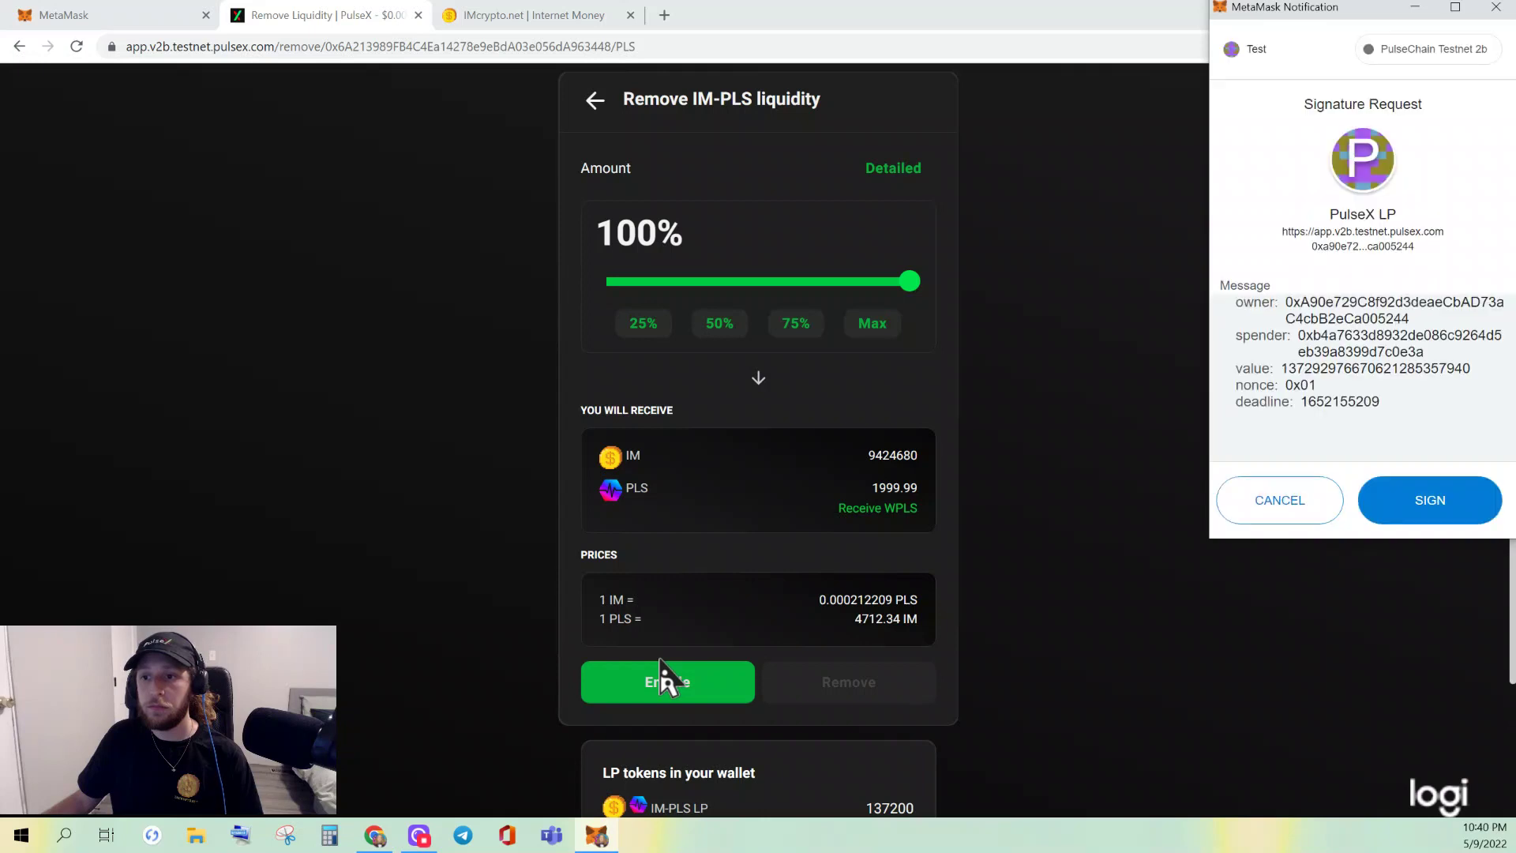
left_click(1430, 500)
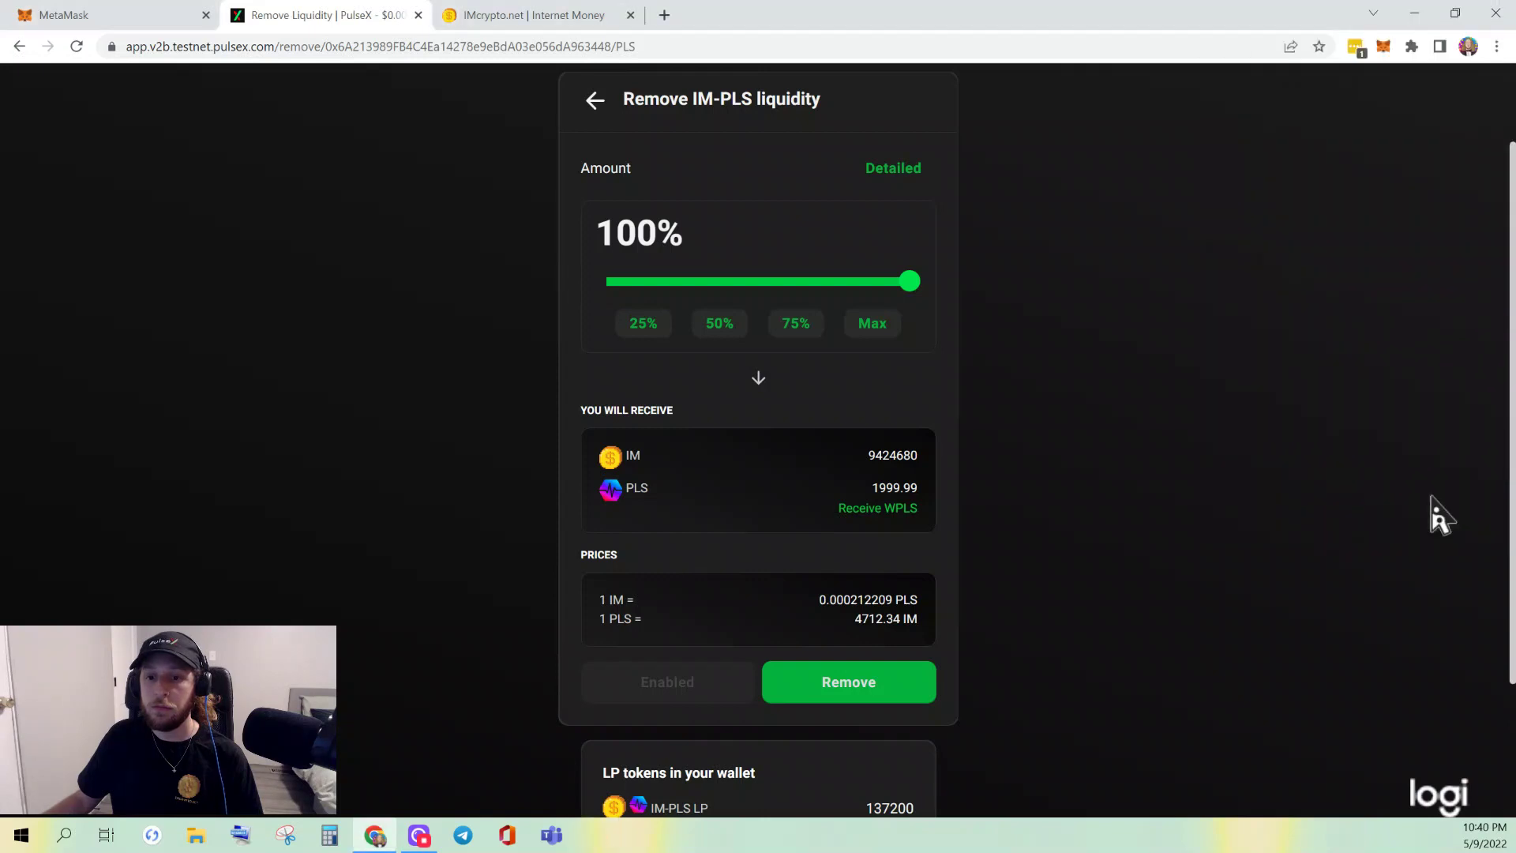
left_click(877, 695)
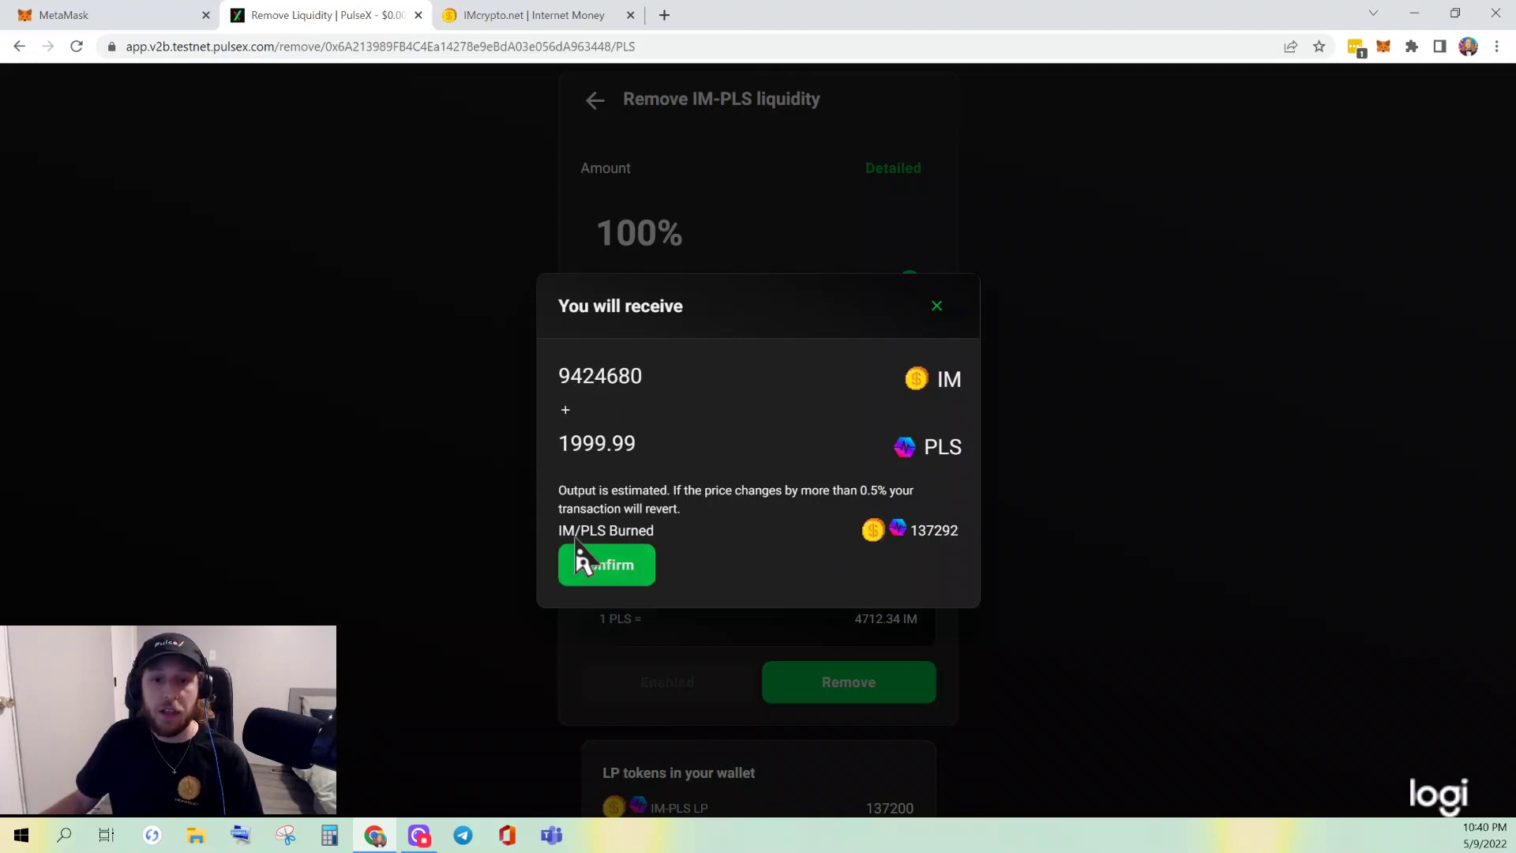
- Confirm the removal in MetaMask and check the wallet now shows 0 PLP and 9999999999.99999 IM
left_click(639, 565)
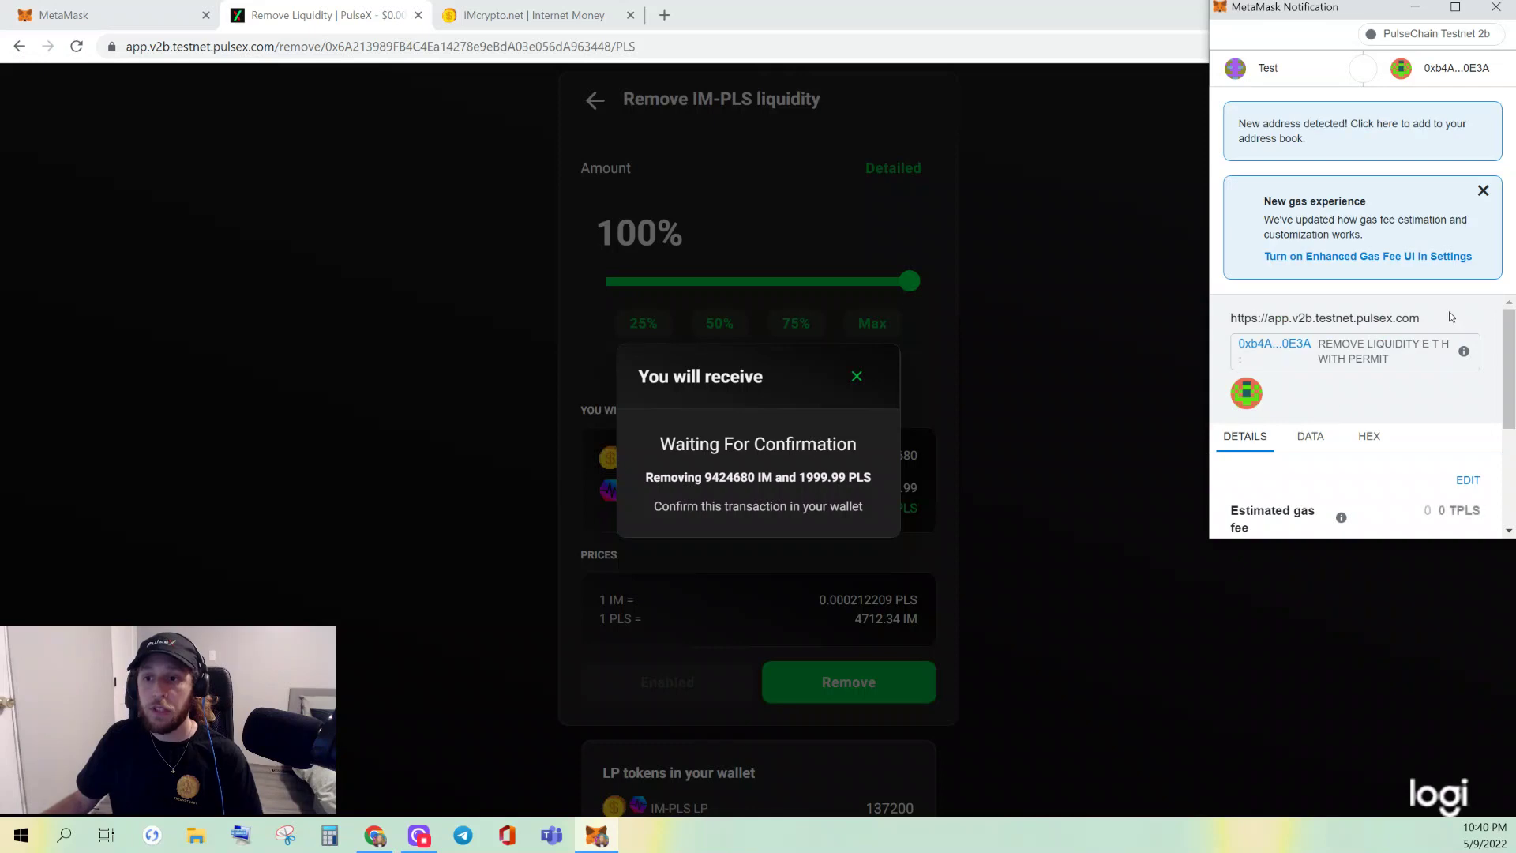
scroll(1450, 336, "down", 3)
scroll(1426, 464, "down", 2)
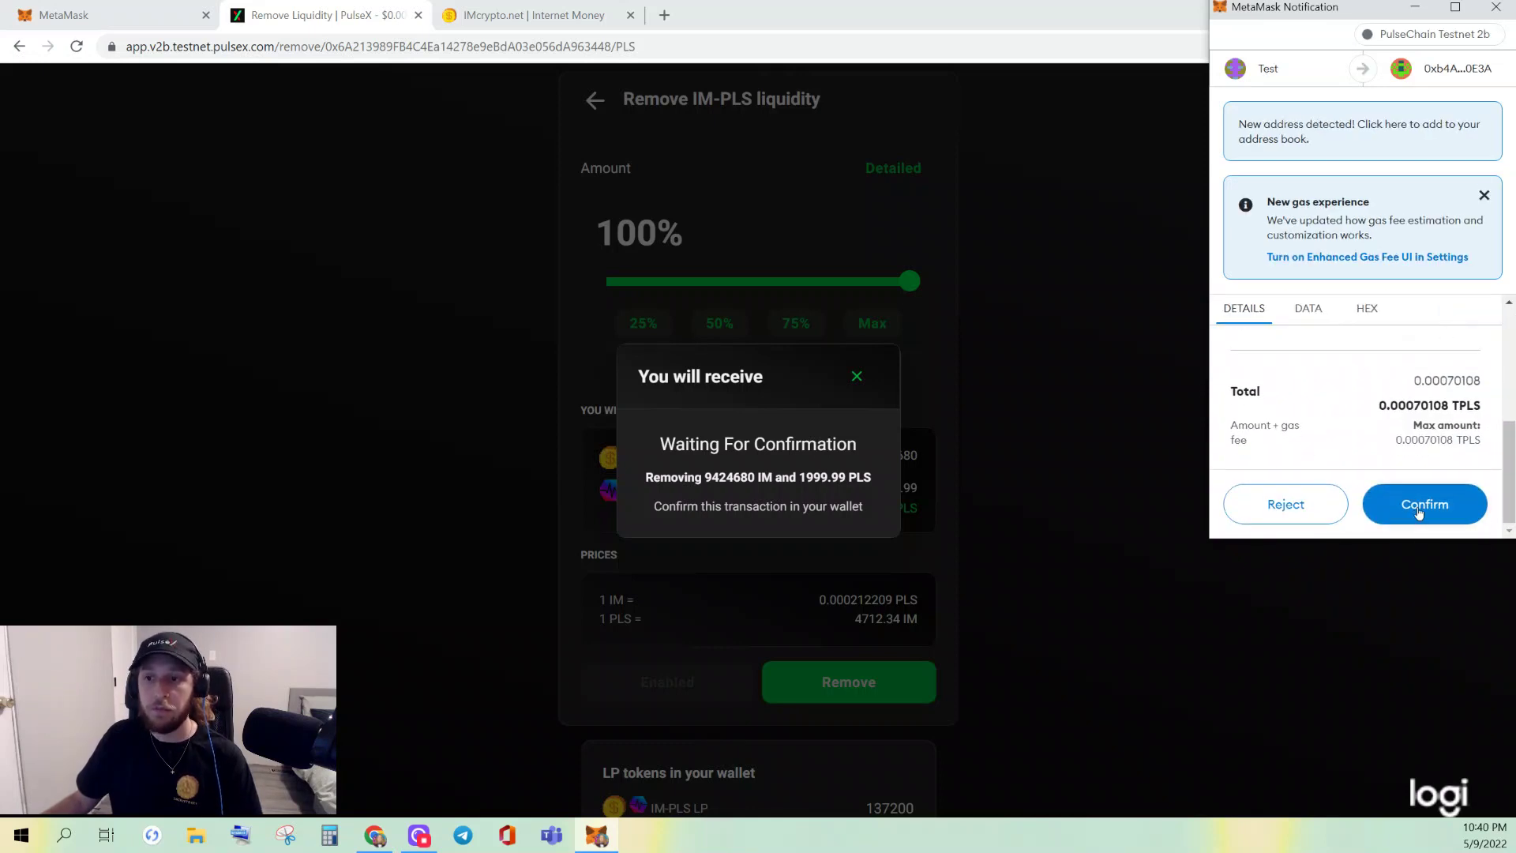
left_click(1419, 509)
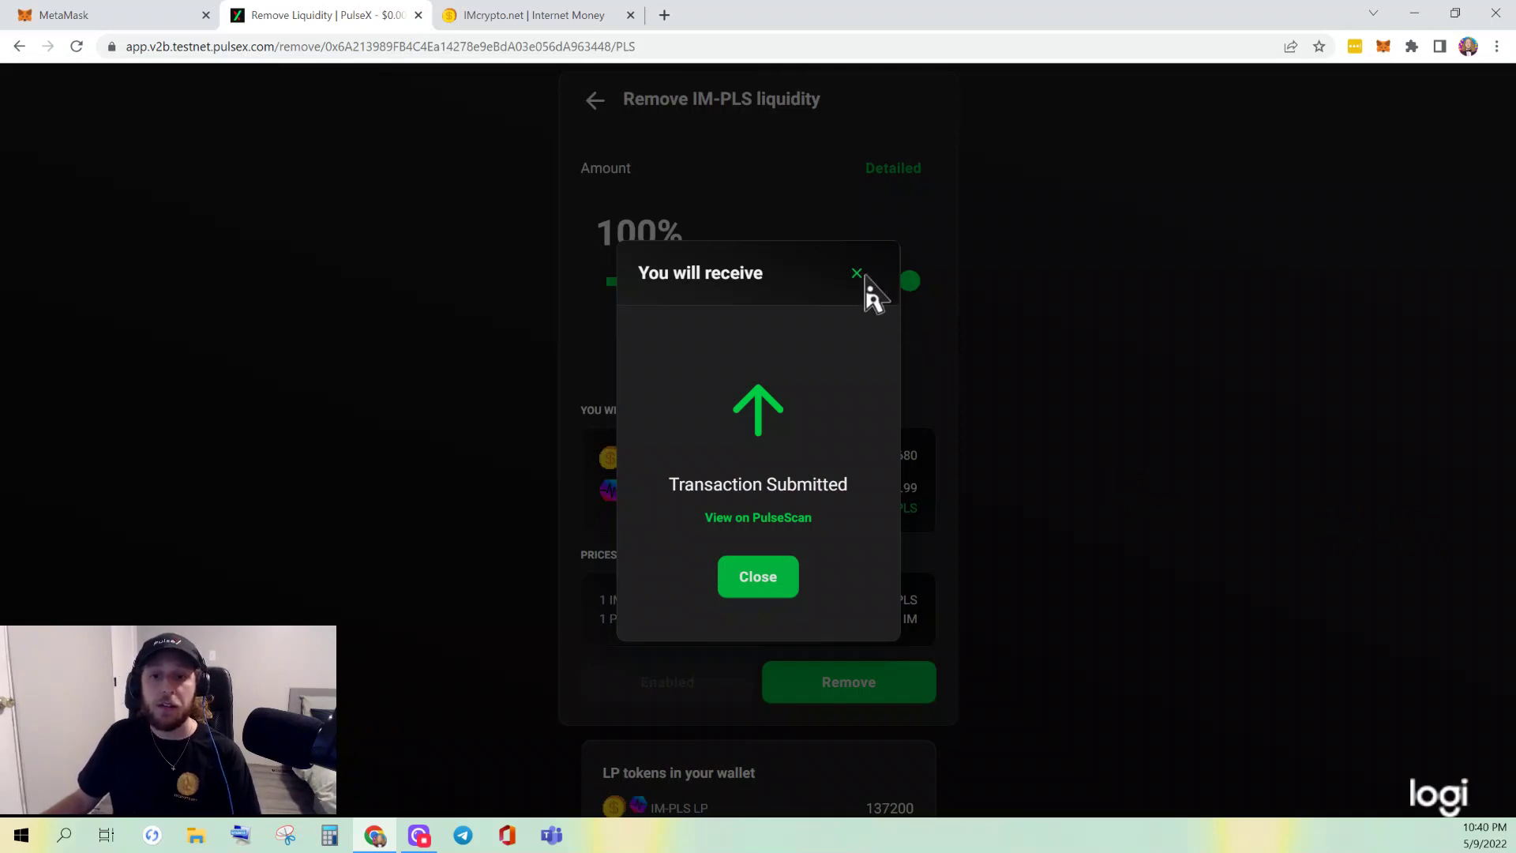
left_click(759, 584)
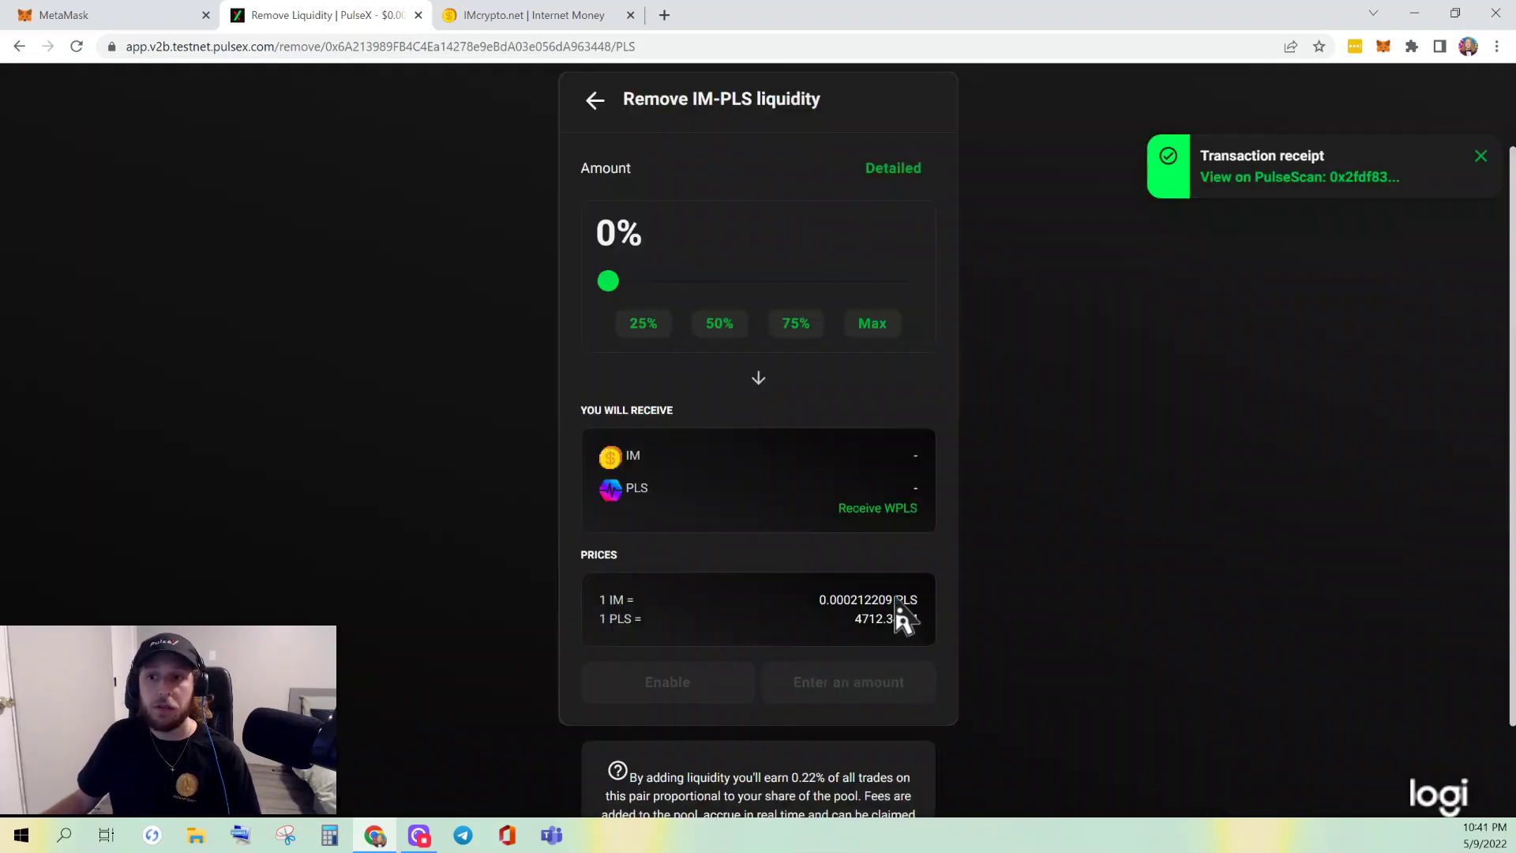
left_click(108, 16)
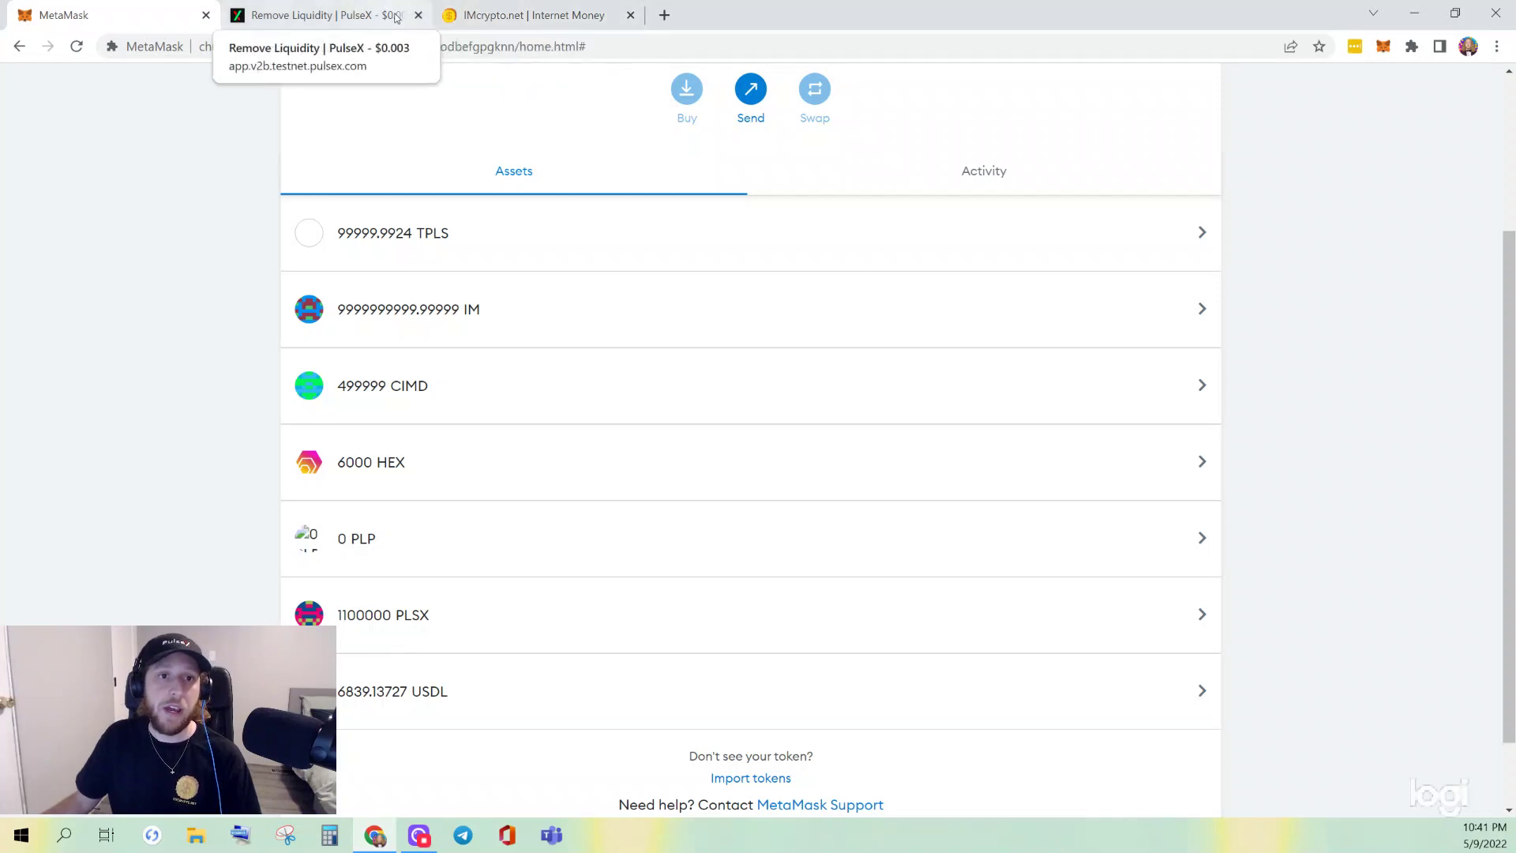
left_click(396, 17)
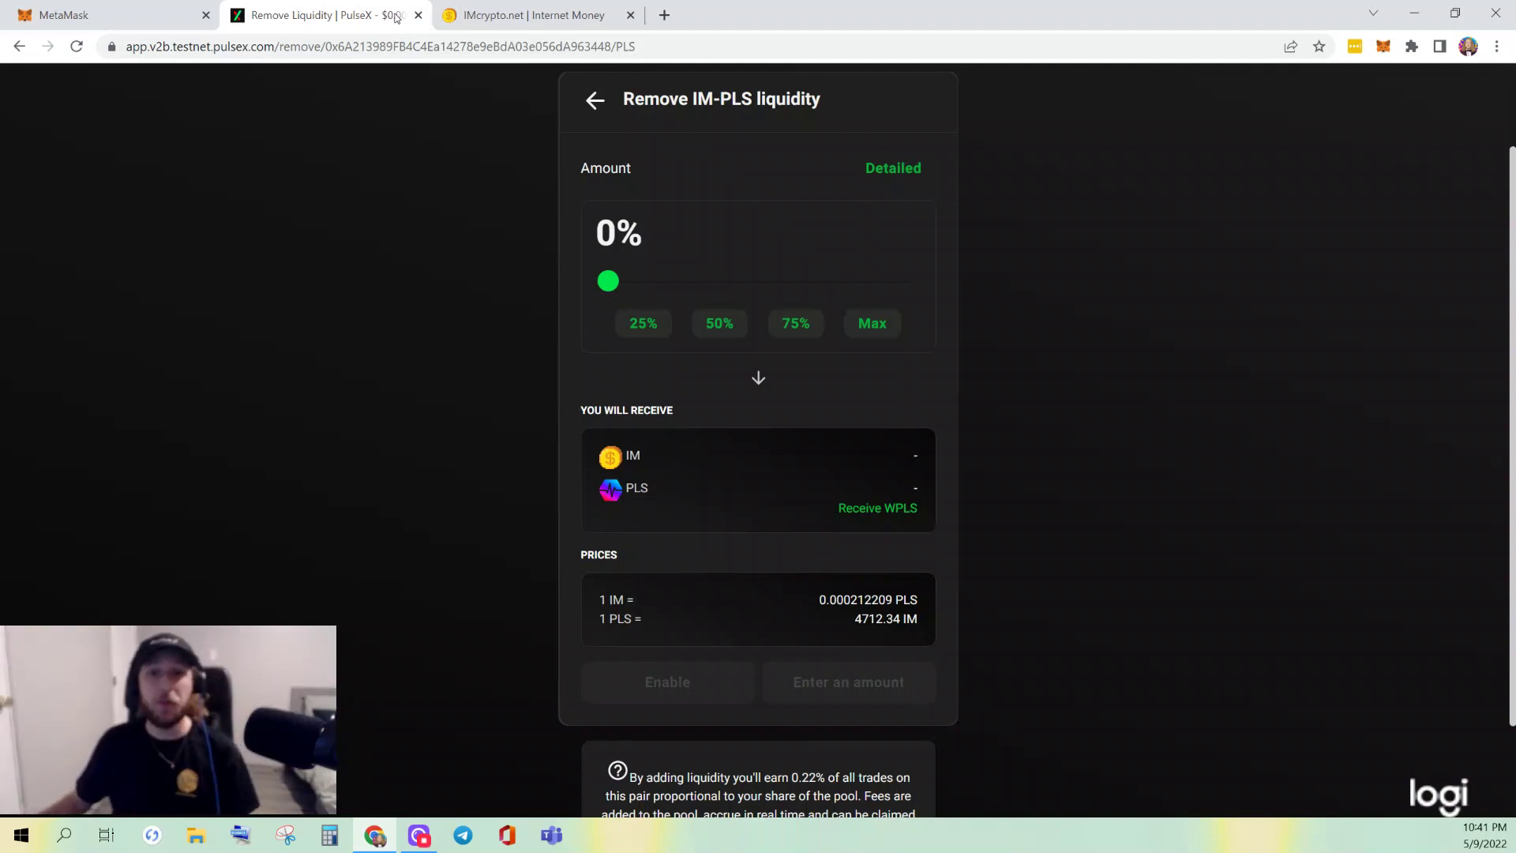
scroll(424, 224, "up", 2)
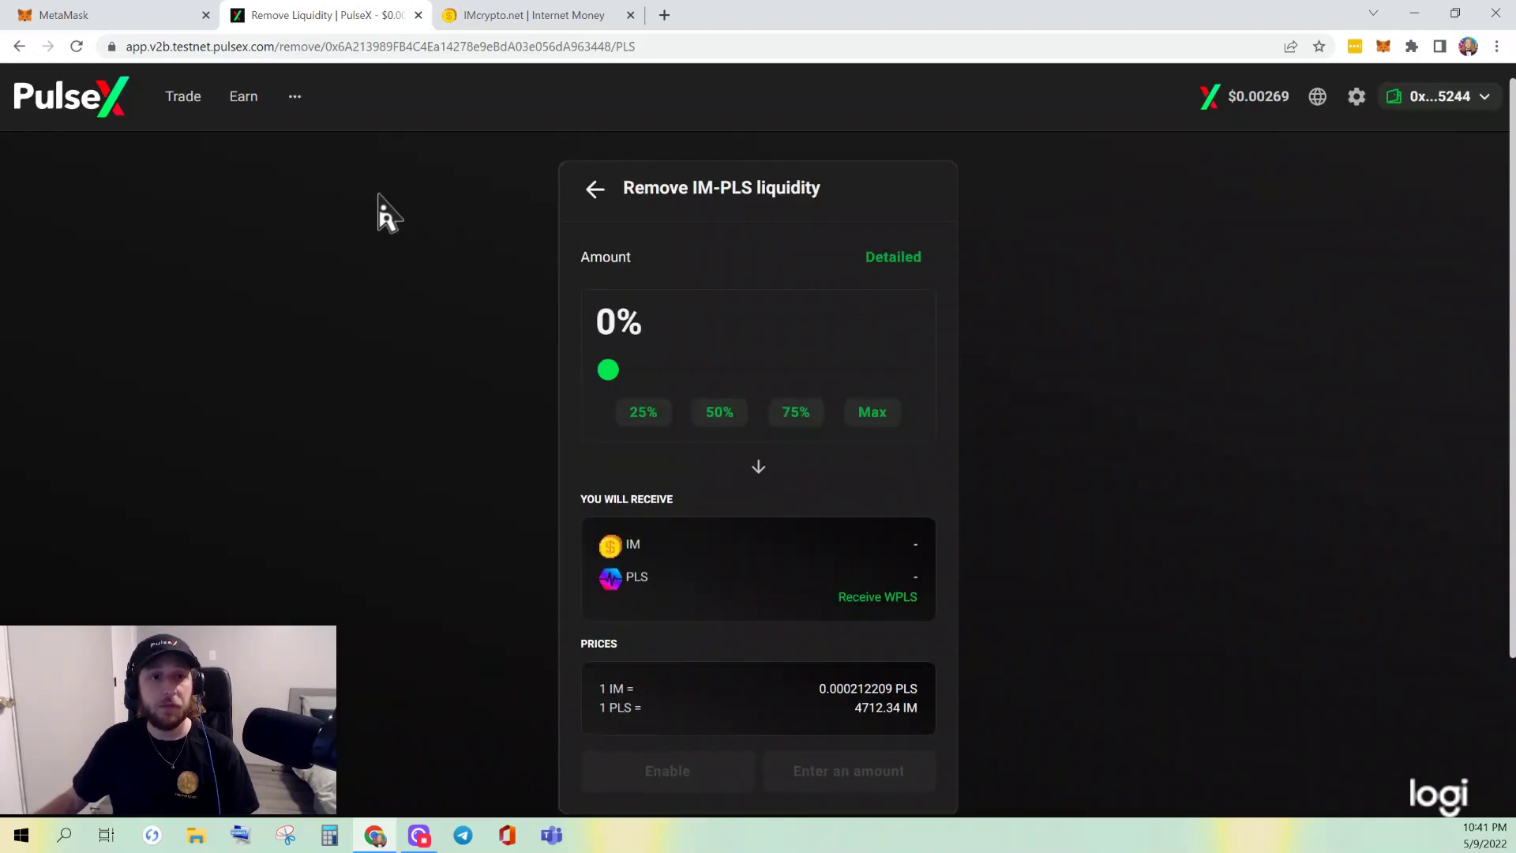
- Search PulseX Info for 'CIM' and open the CertificateIMD token page
mouse_move(204, 119)
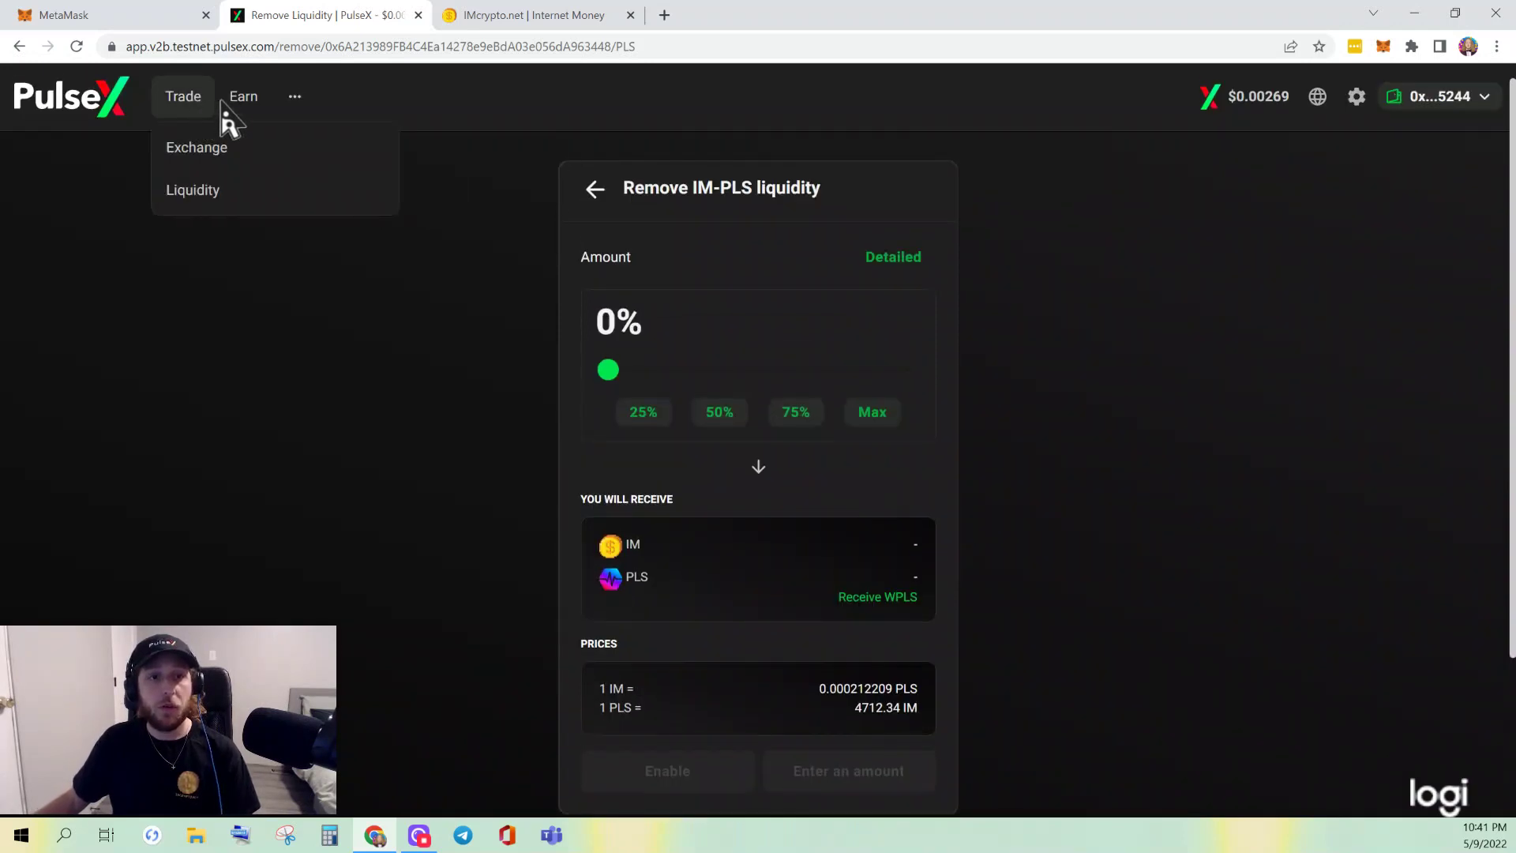
mouse_move(297, 102)
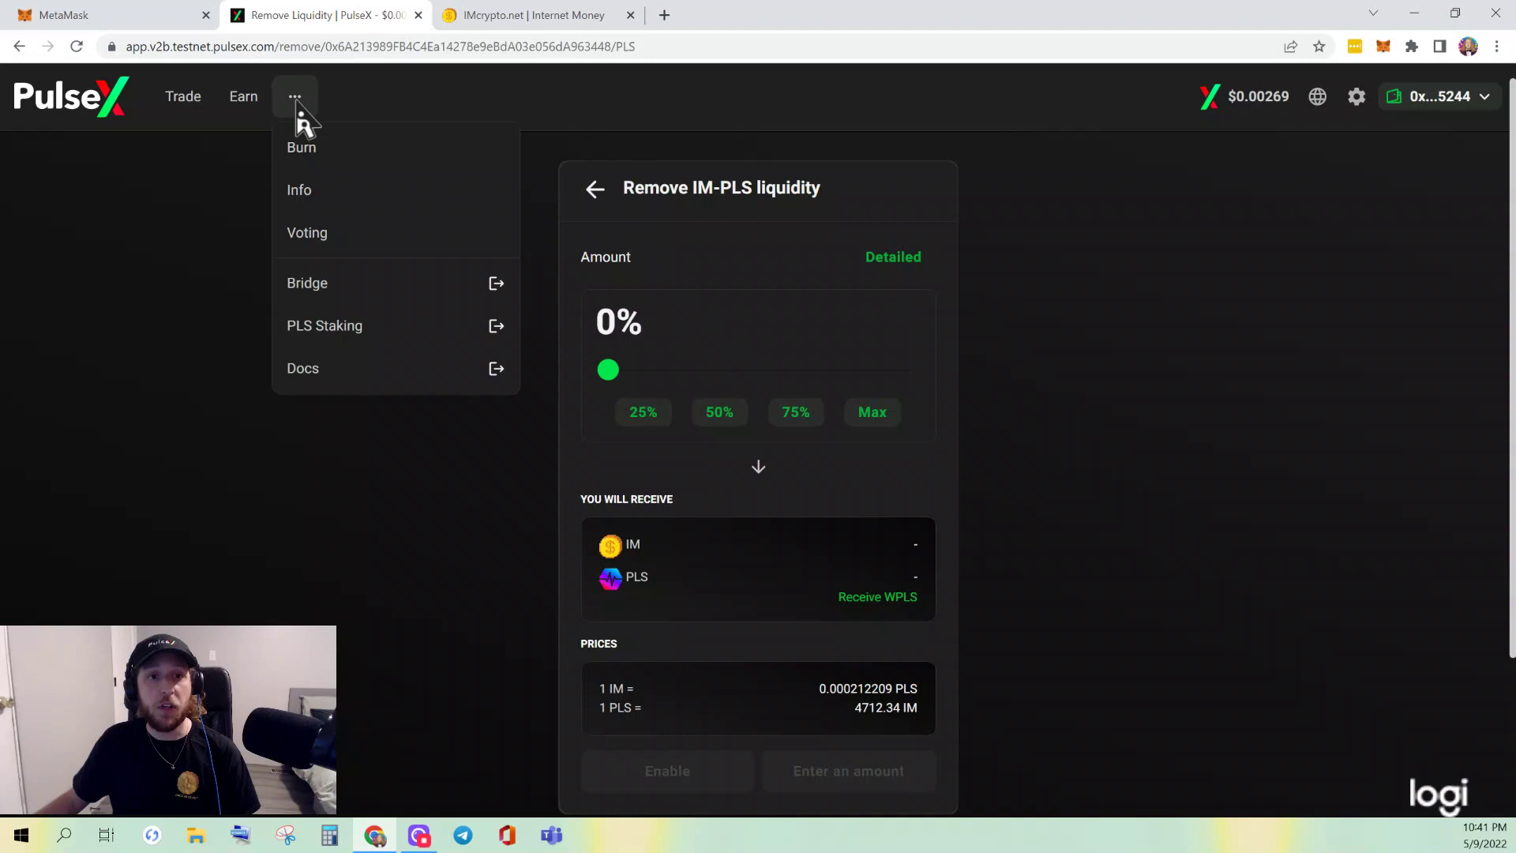
left_click(320, 192)
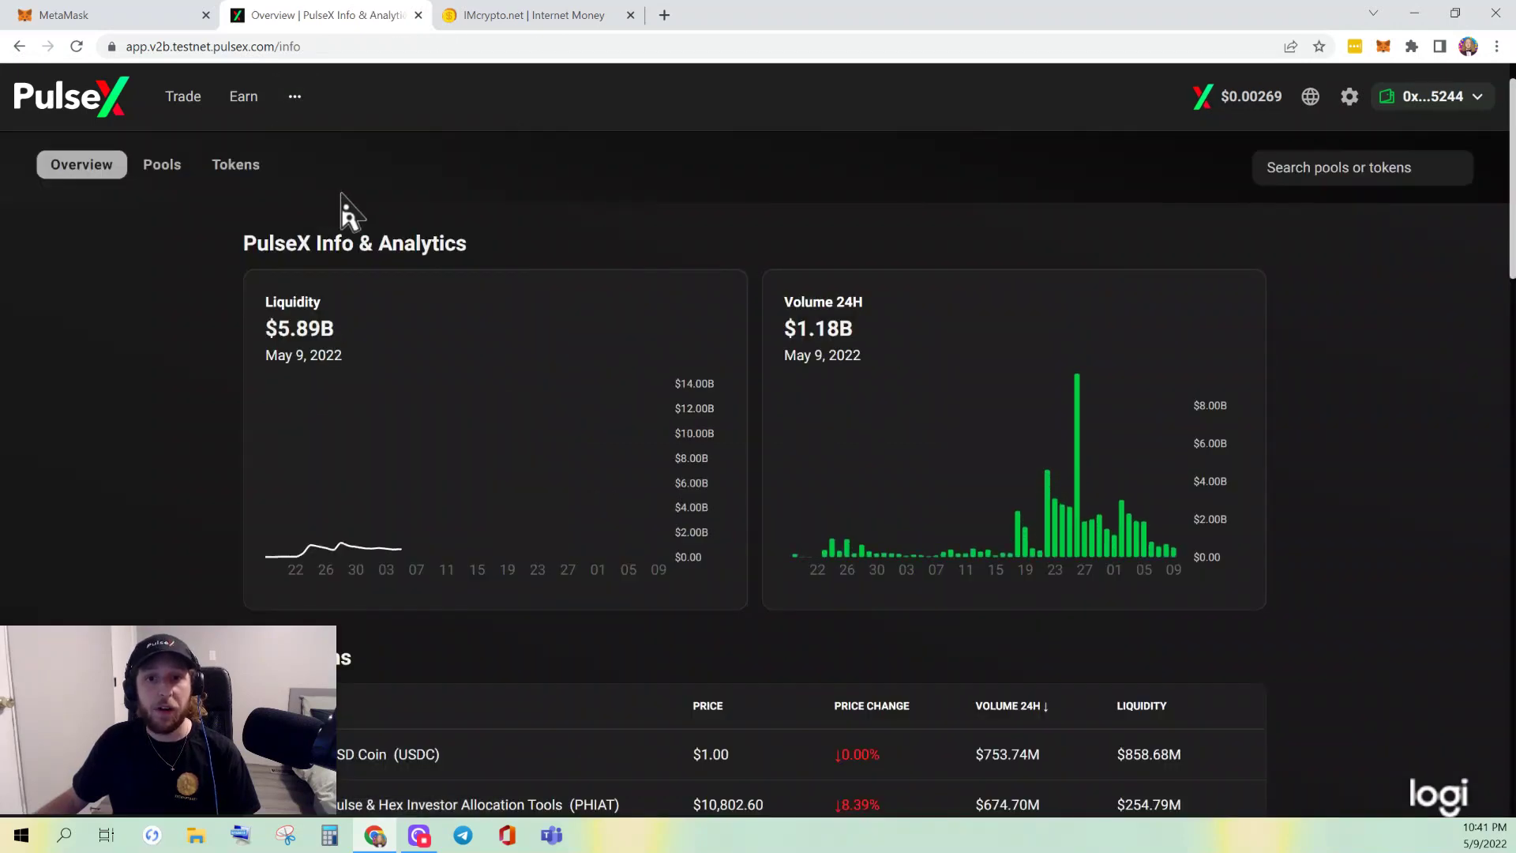
left_click(1353, 178)
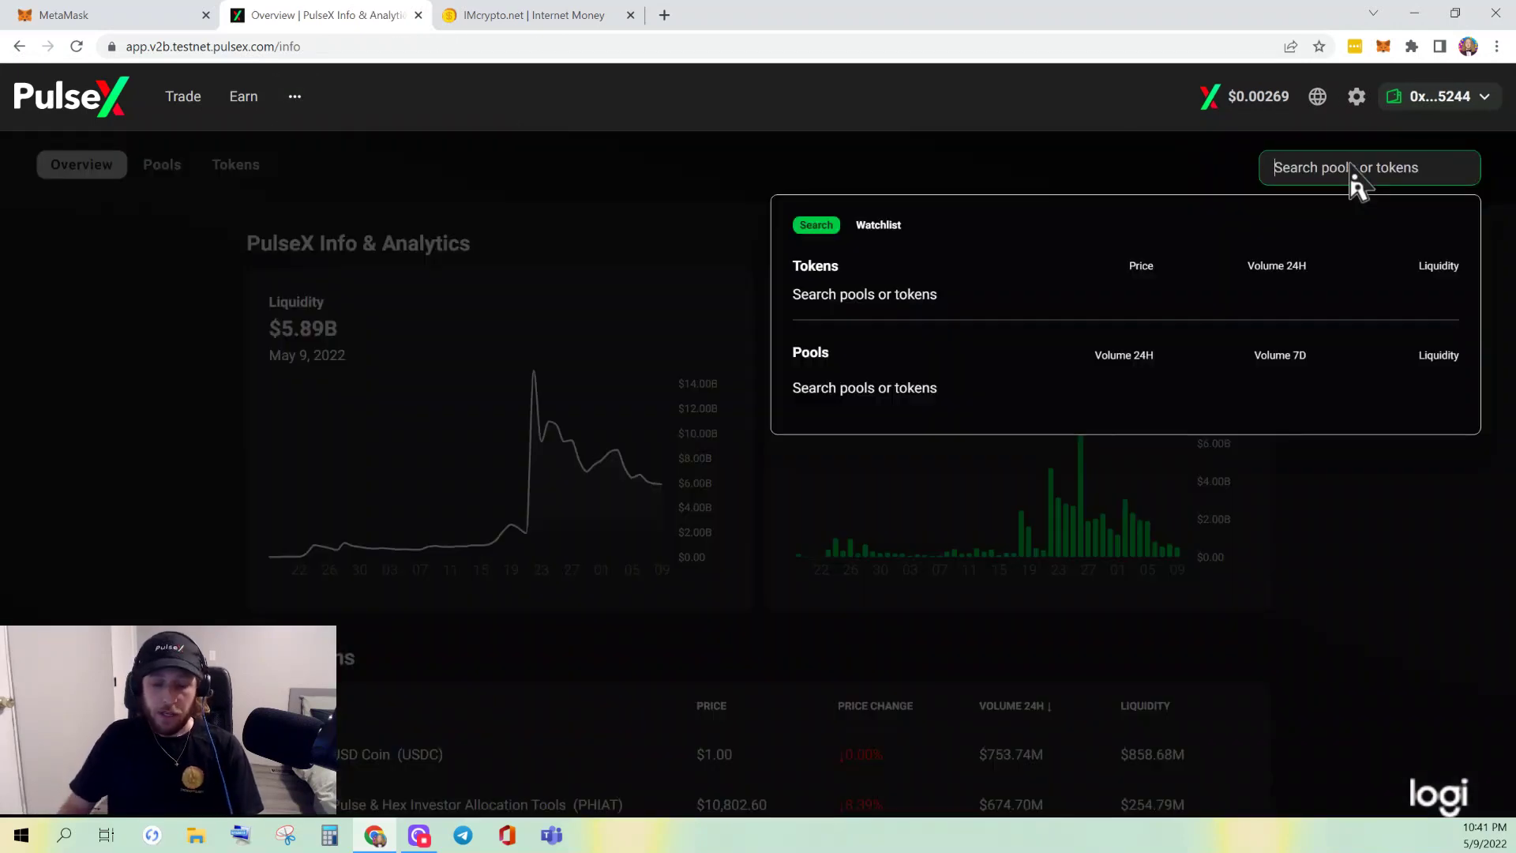
type("CIMD")
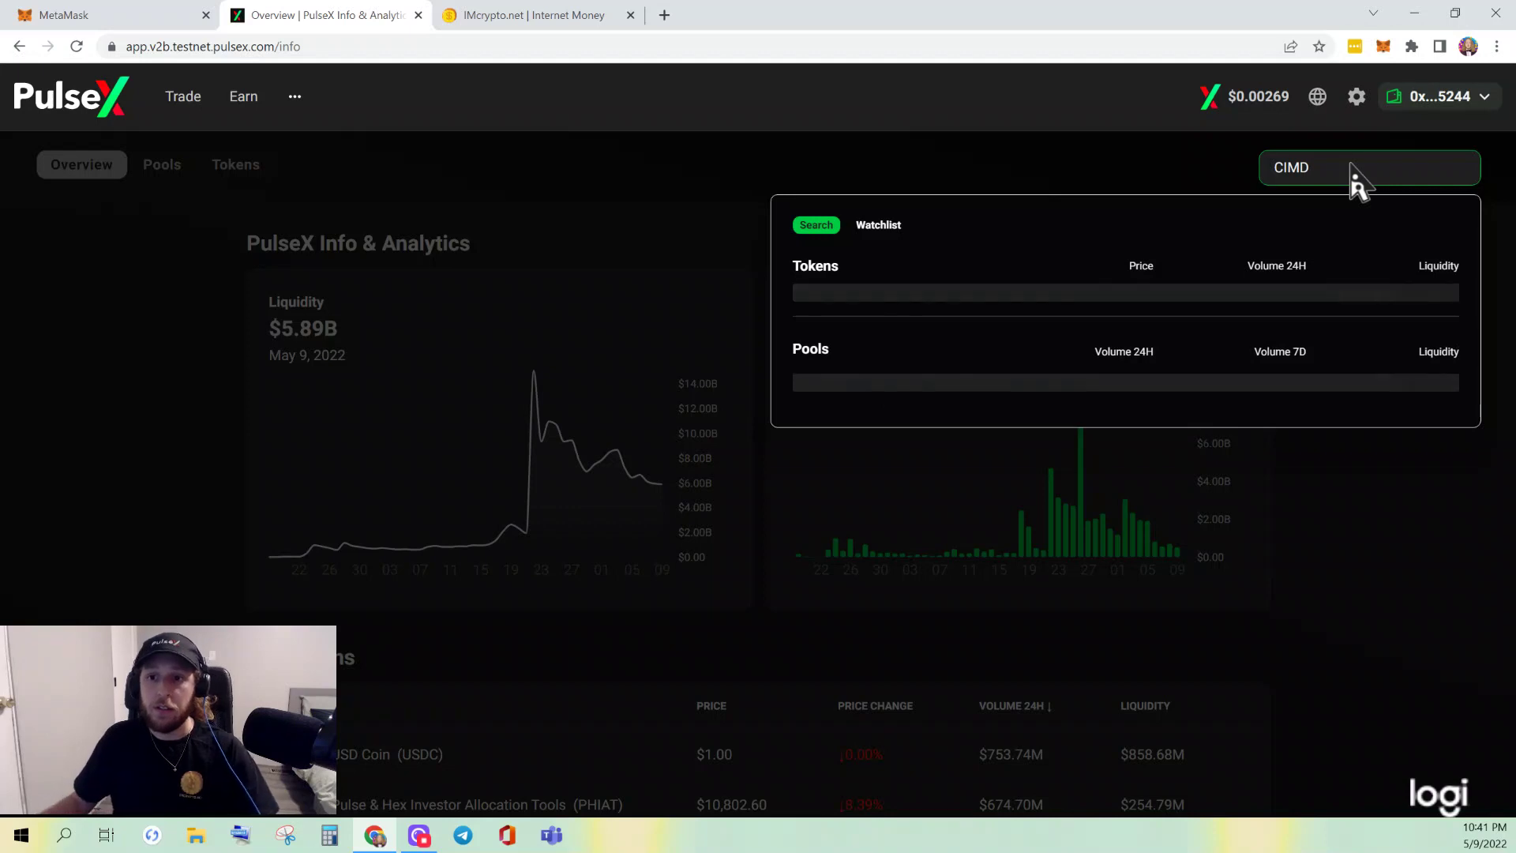
left_click(926, 303)
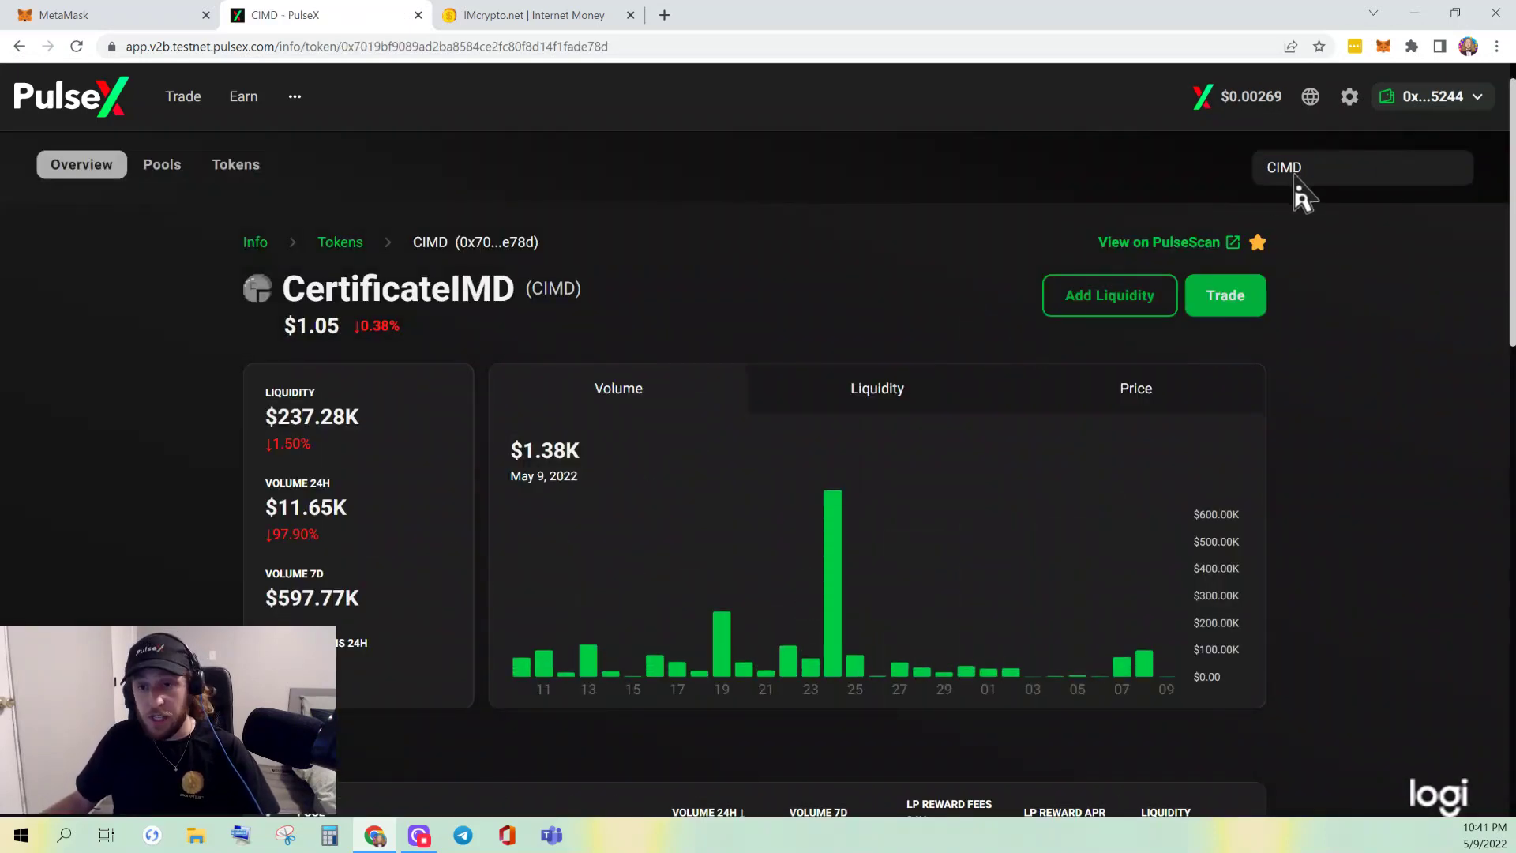
- Review CertificateIMD's Pools table, then return to the Your Liquidity overview
scroll(703, 311, "down", 8)
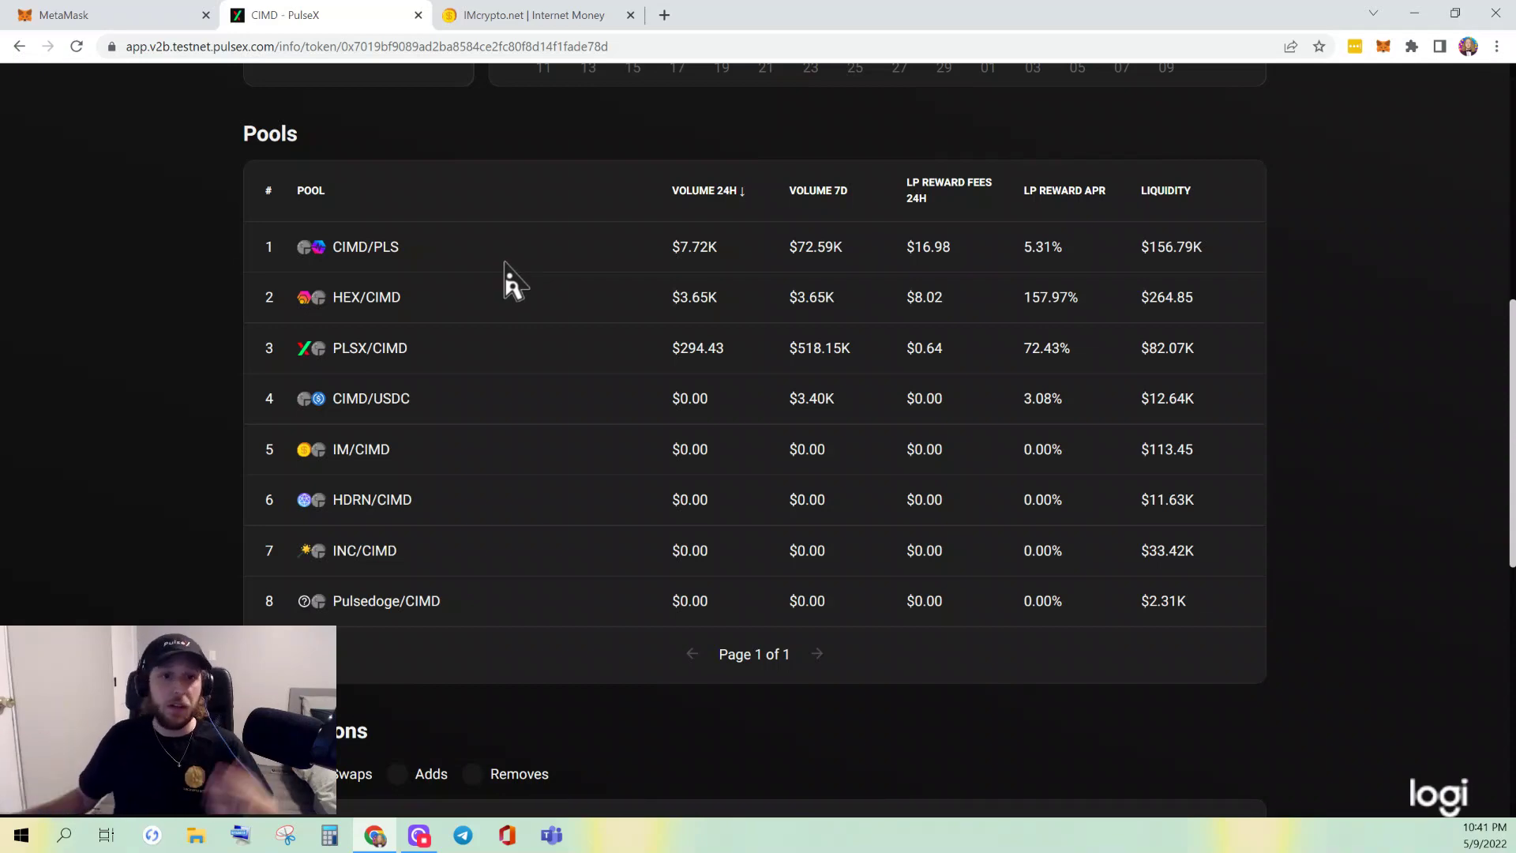
scroll(423, 291, "up", 8)
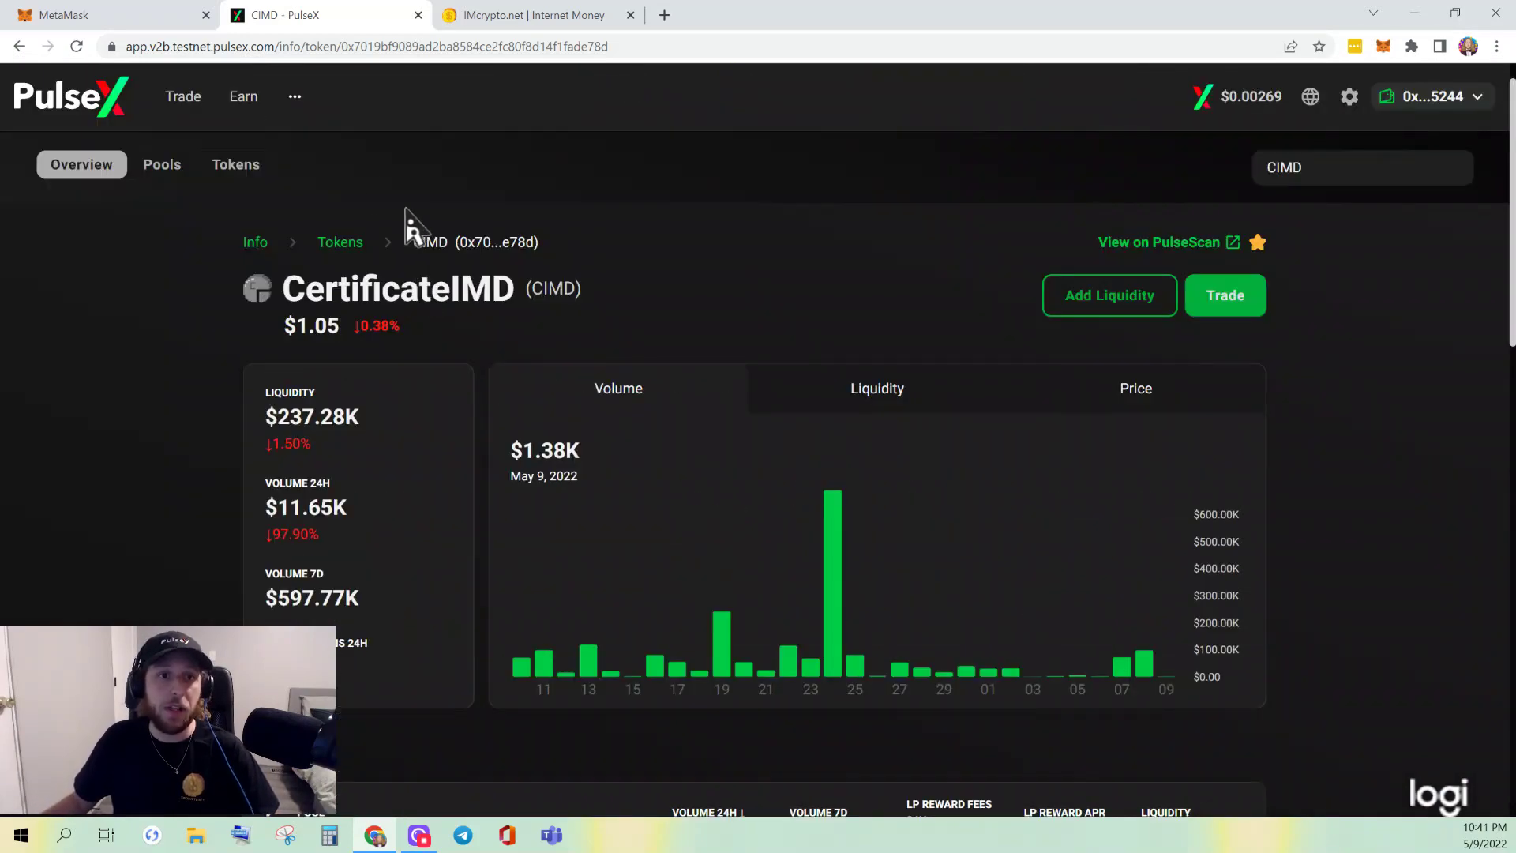
scroll(361, 186, "down", 5)
scroll(382, 197, "up", 5)
mouse_move(206, 112)
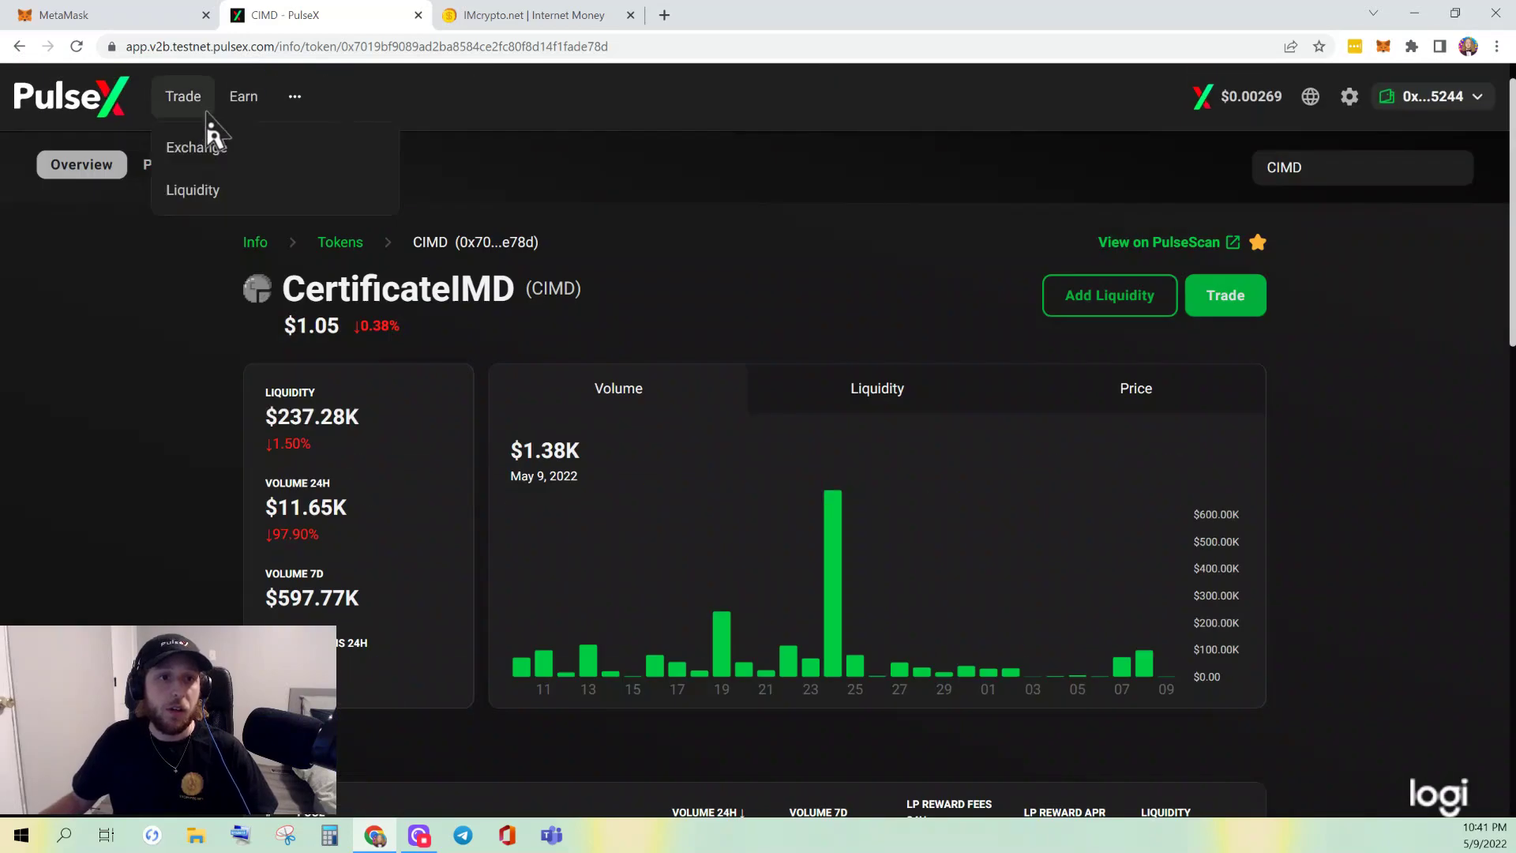
left_click(224, 192)
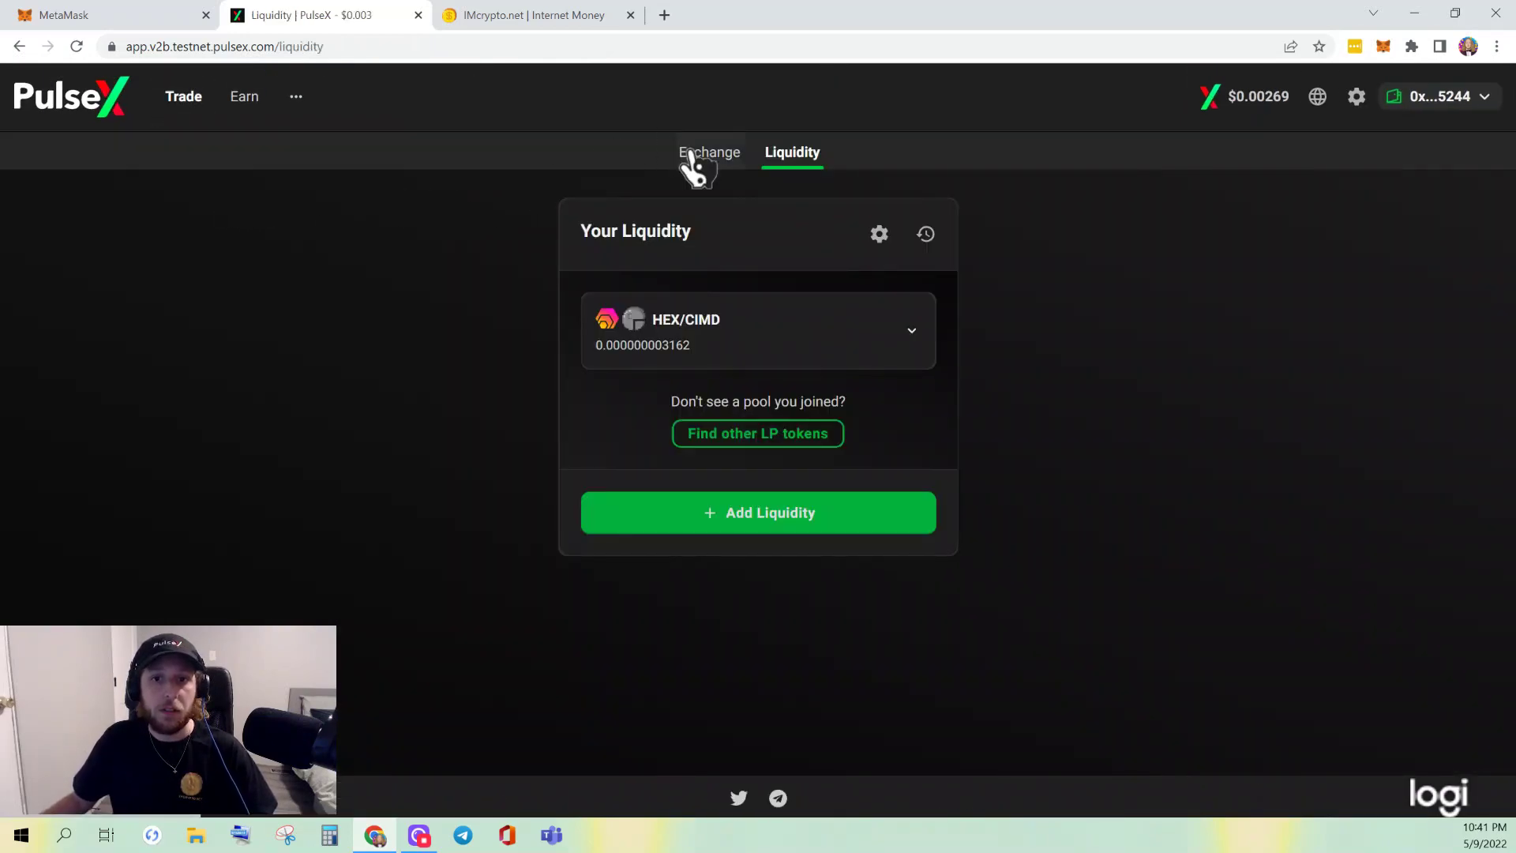
- Start Add Liquidity with USDL as the first token and CIMD as the second
left_click(770, 522)
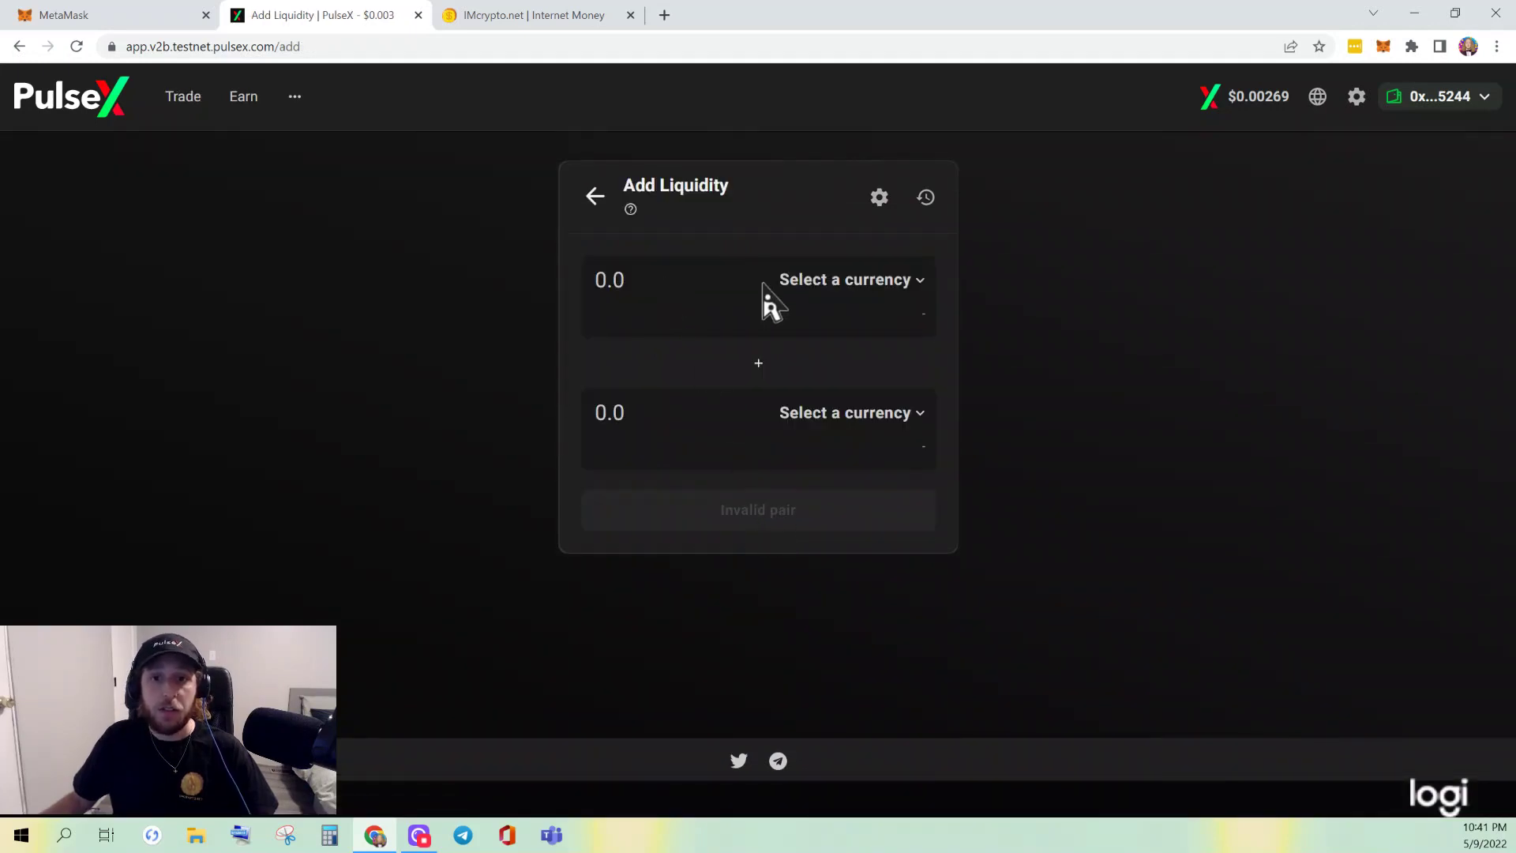
left_click(802, 284)
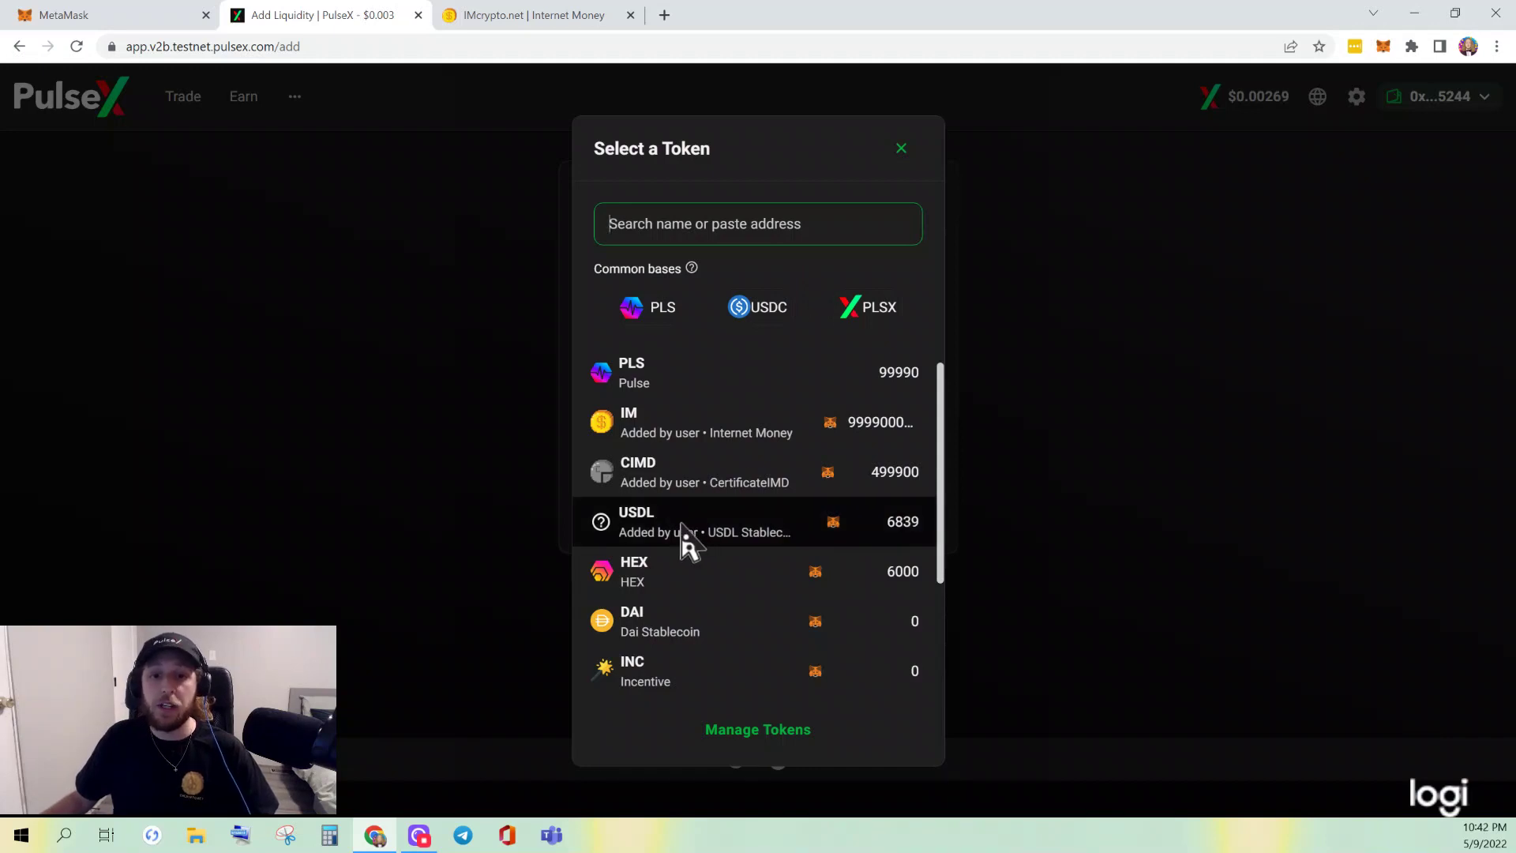
left_click(681, 525)
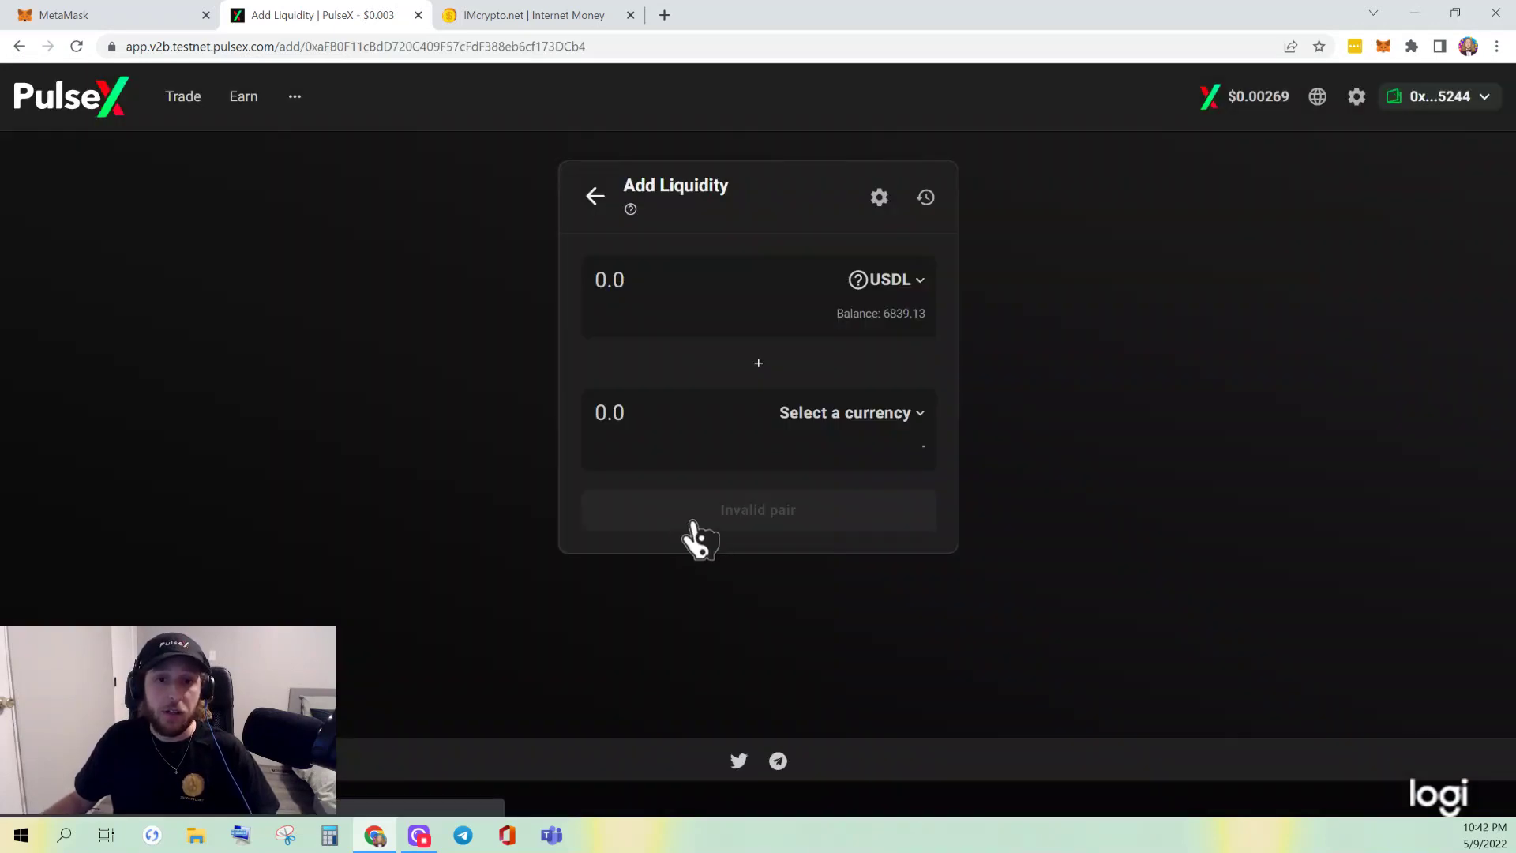
left_click(835, 420)
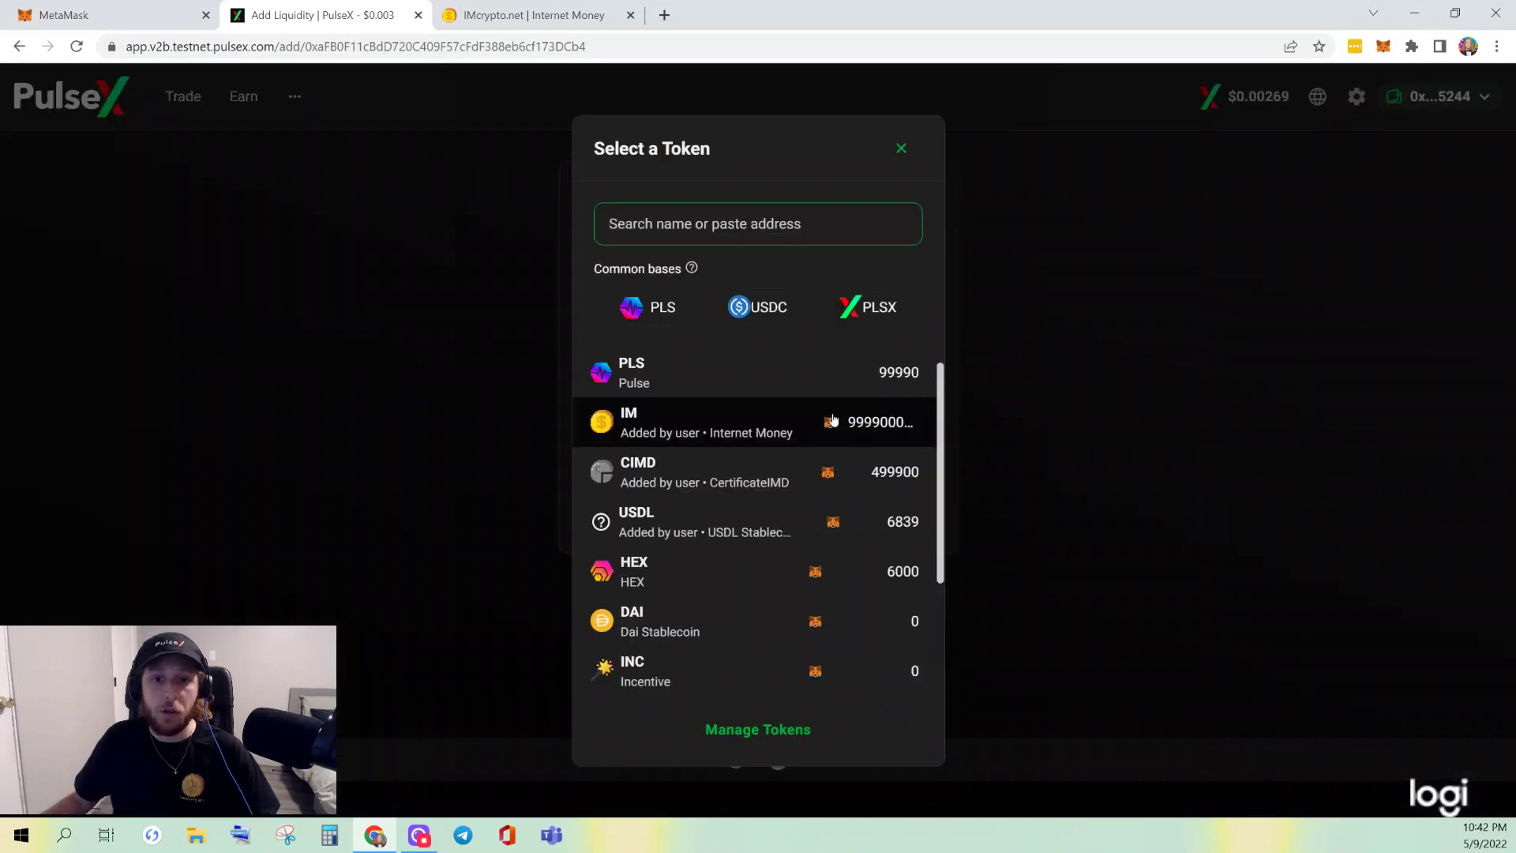
left_click(782, 496)
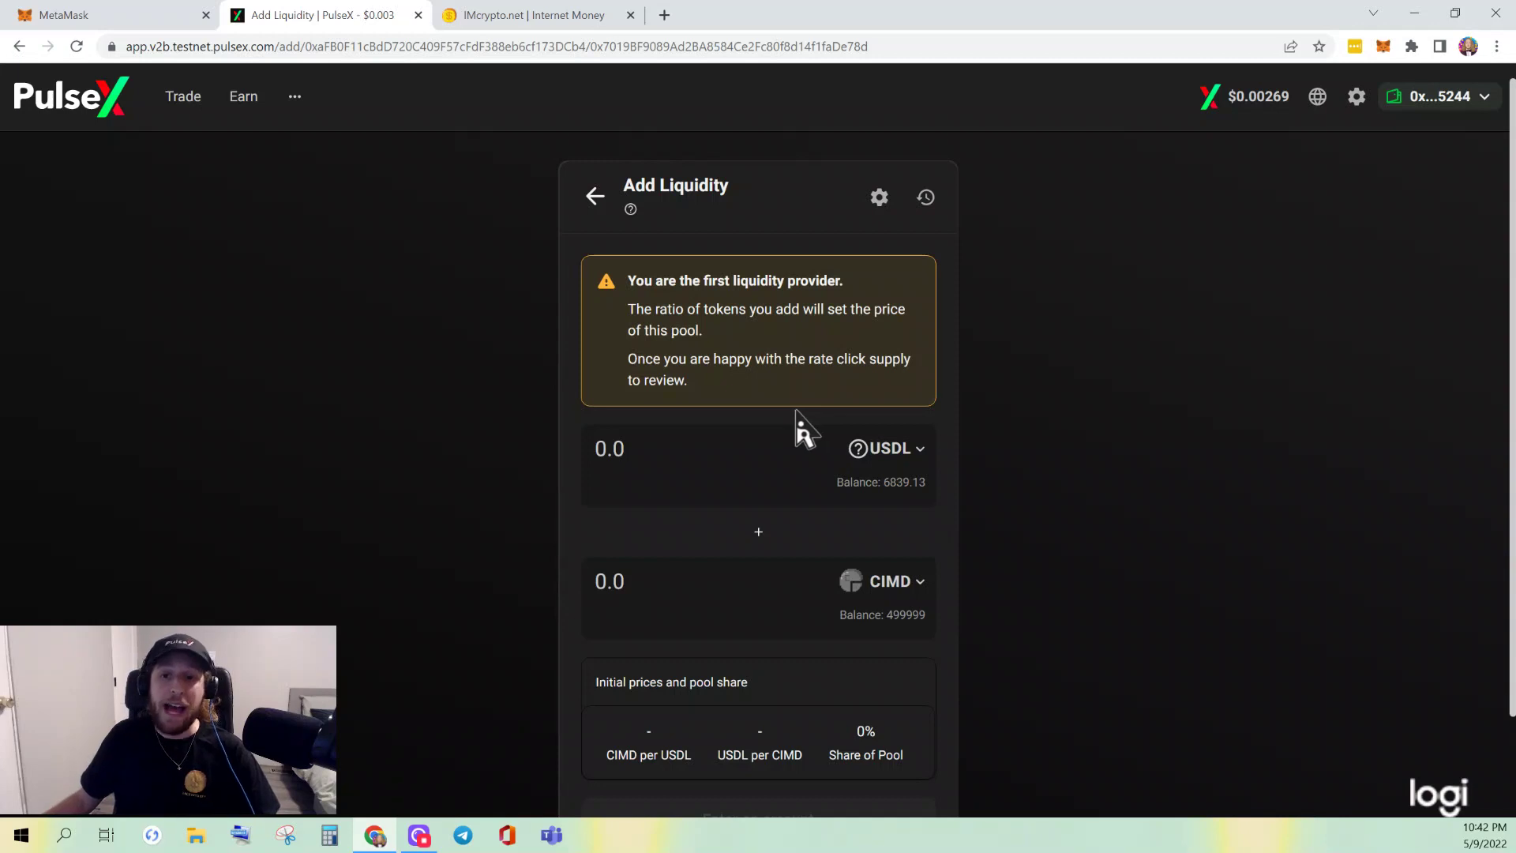
- Enter 100 USDL and 1 CIMD as the deposit, then request USDL spending approval
left_click(706, 472)
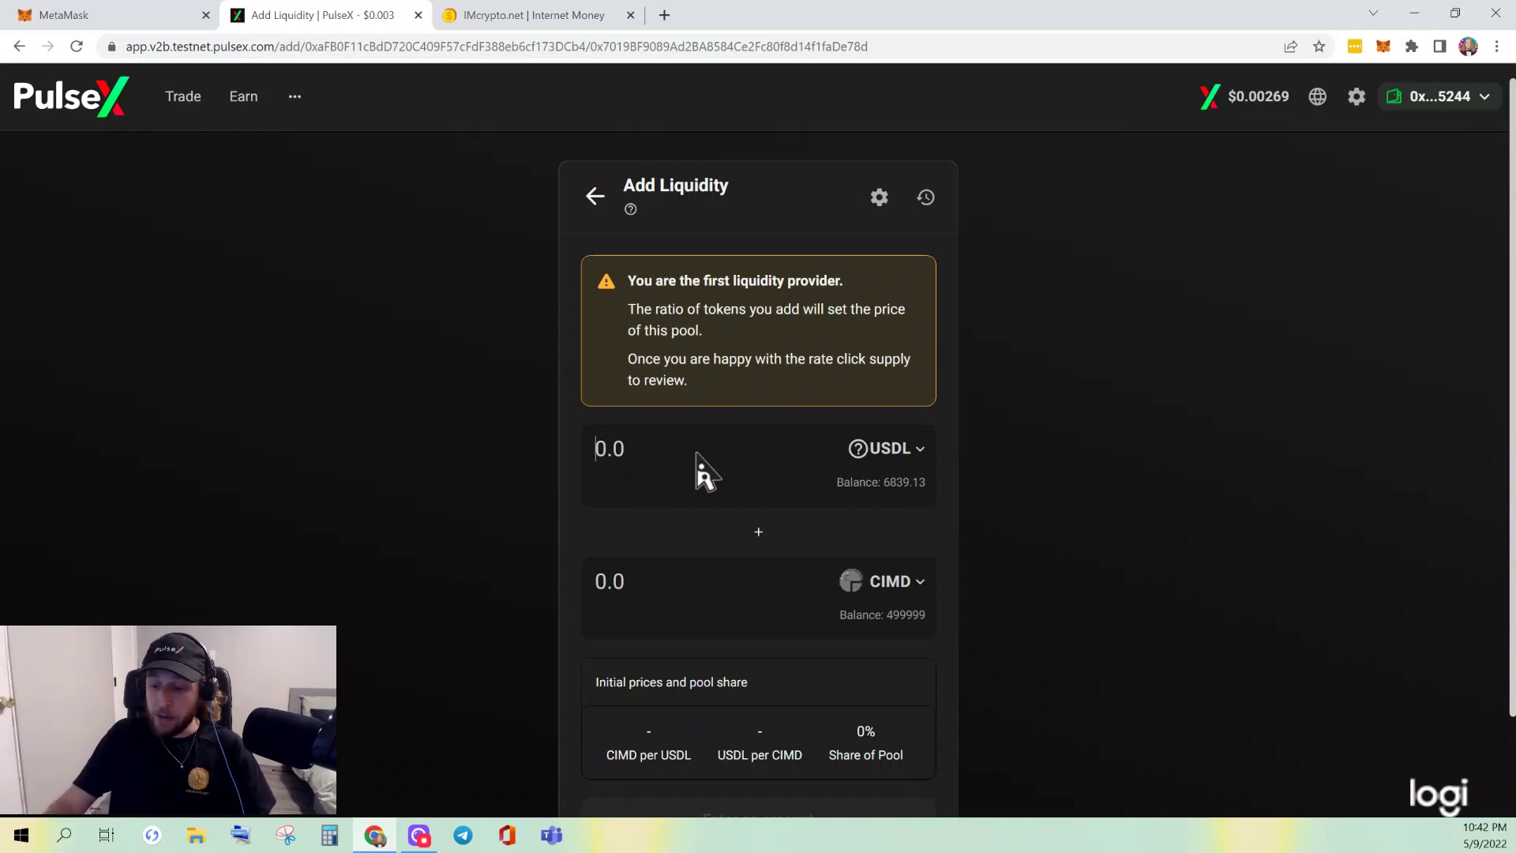
type("1")
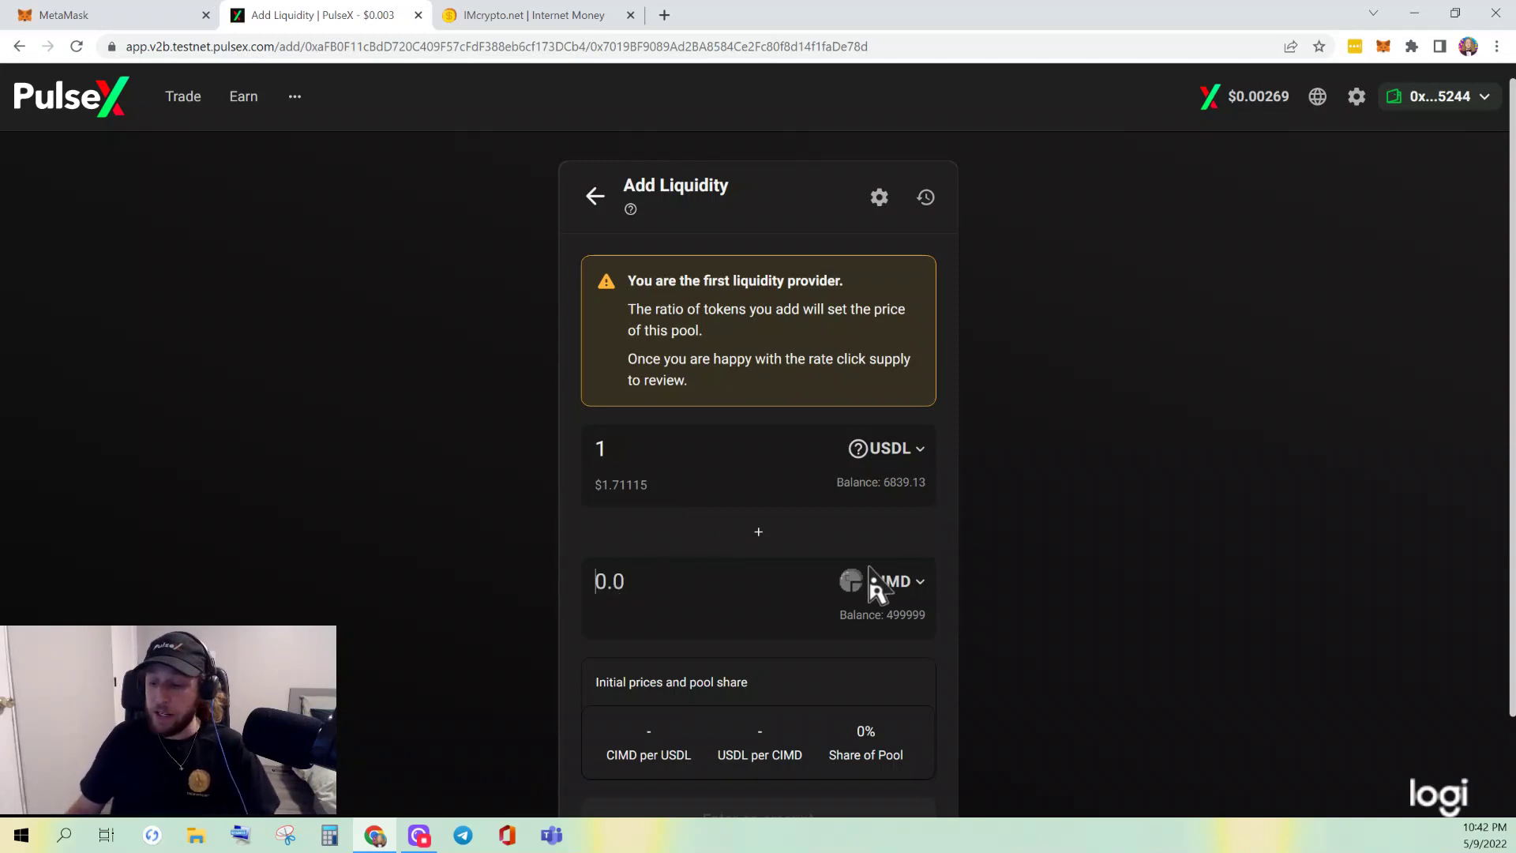
type("1")
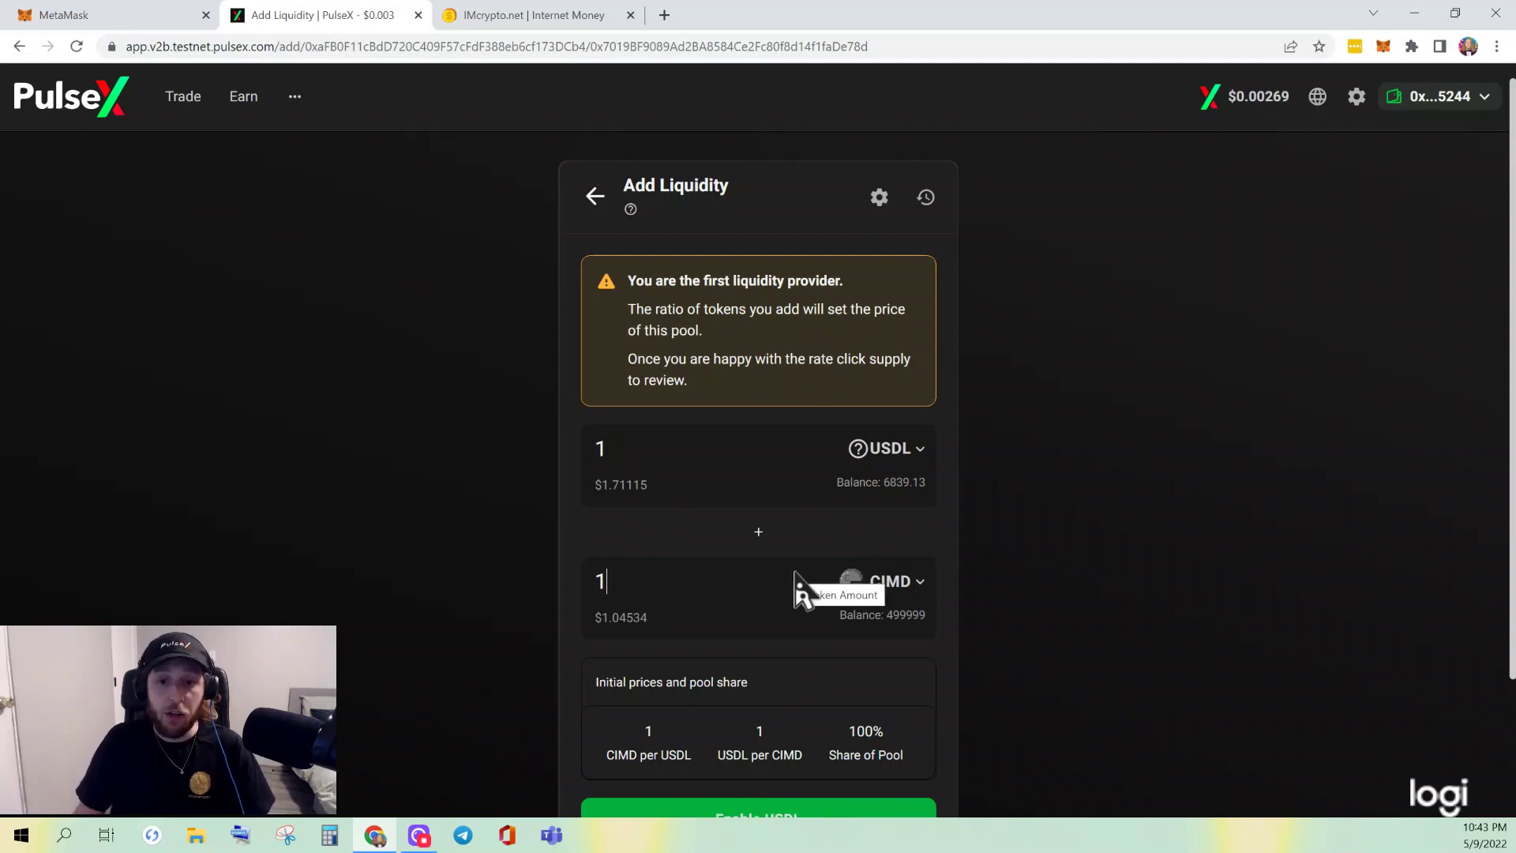
type("00000")
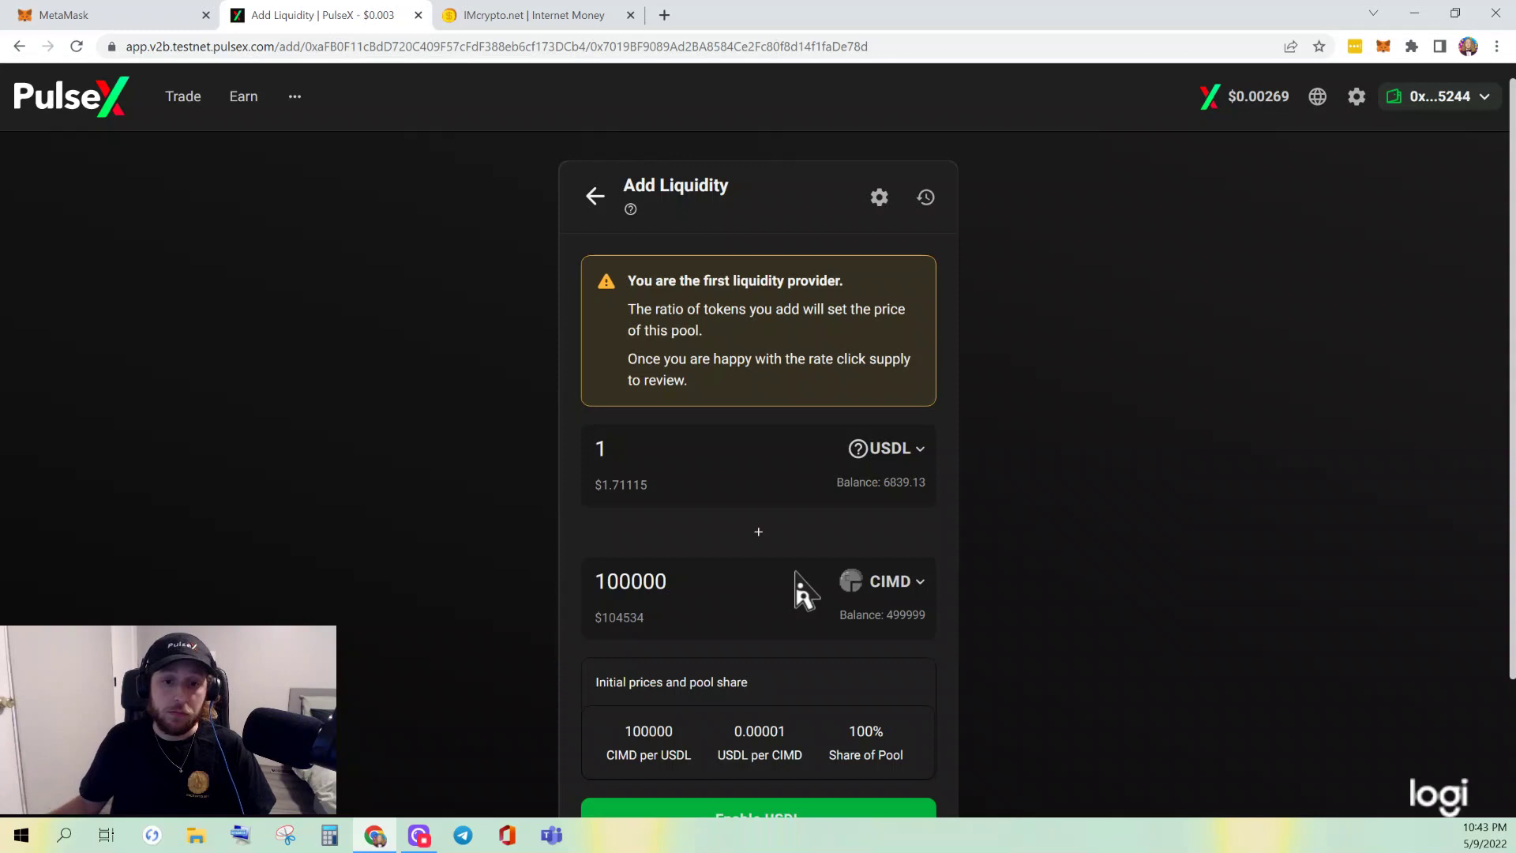
left_click_drag(727, 593, 607, 591)
key("BackSpace")
left_click(612, 468)
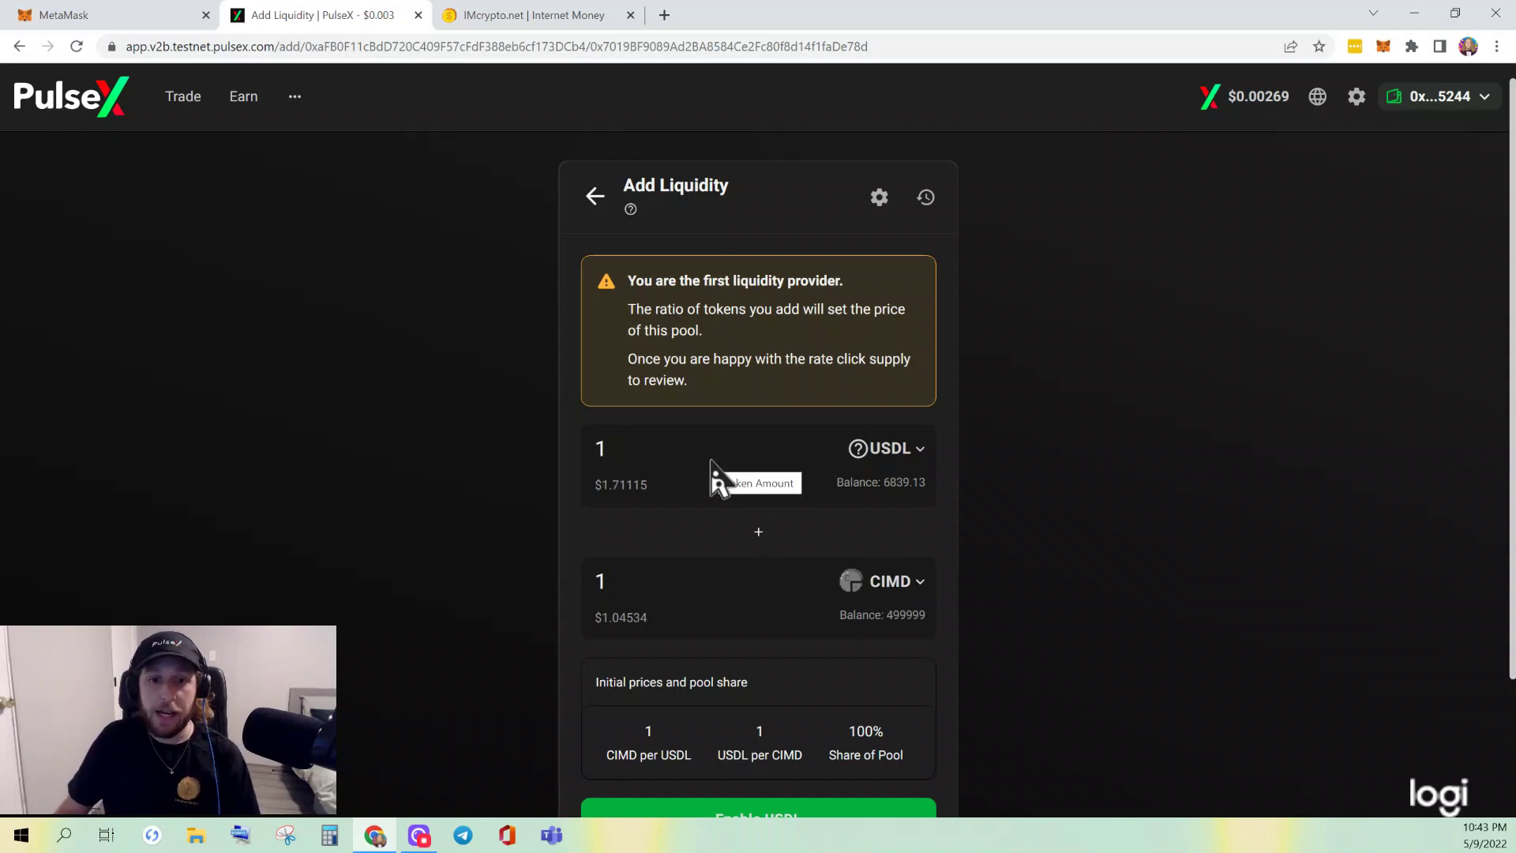
type("00")
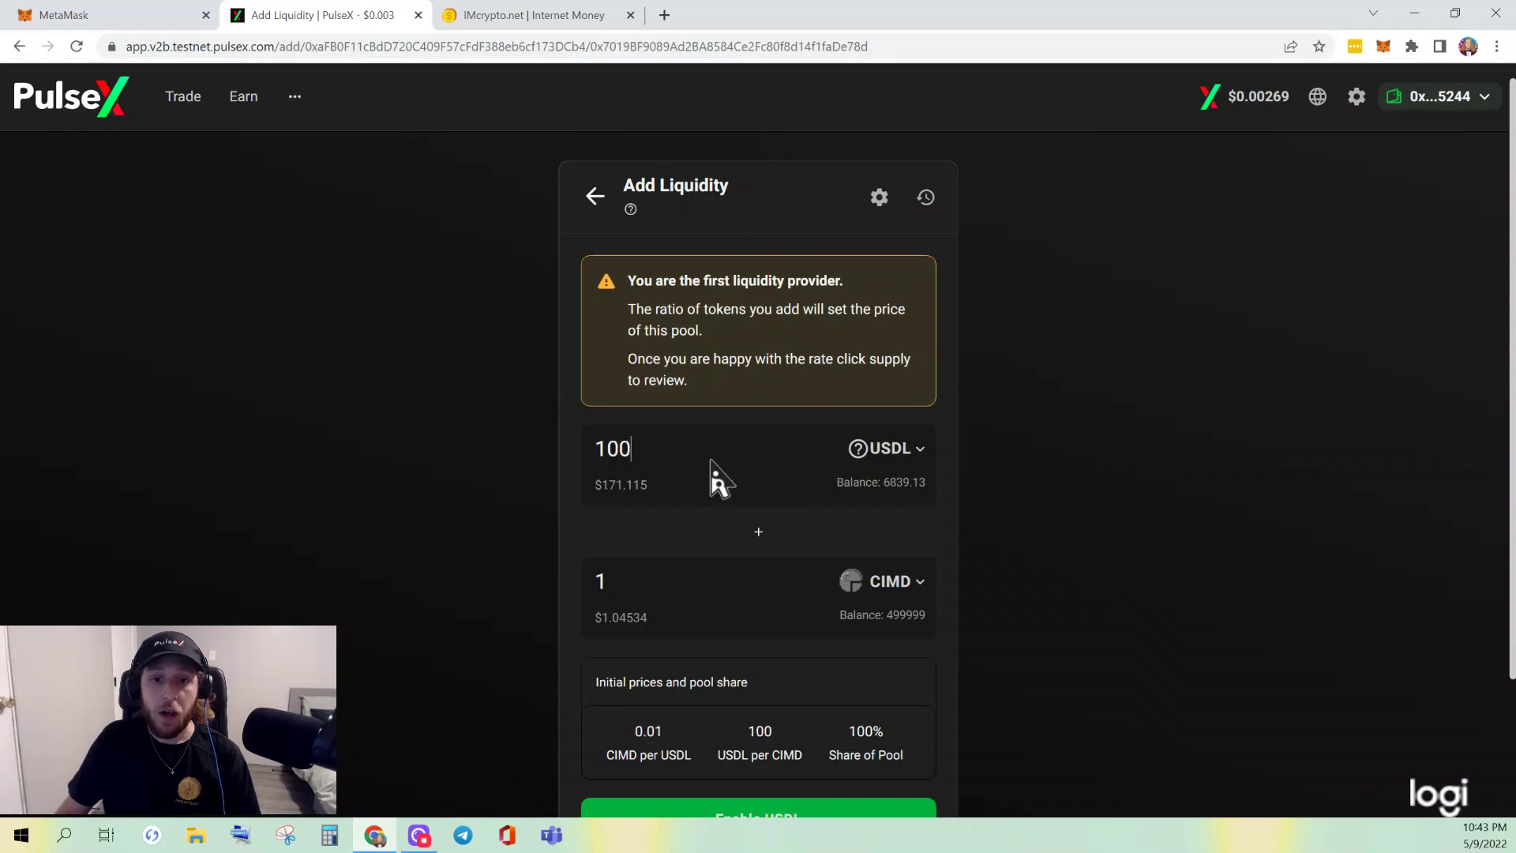
left_click(660, 598)
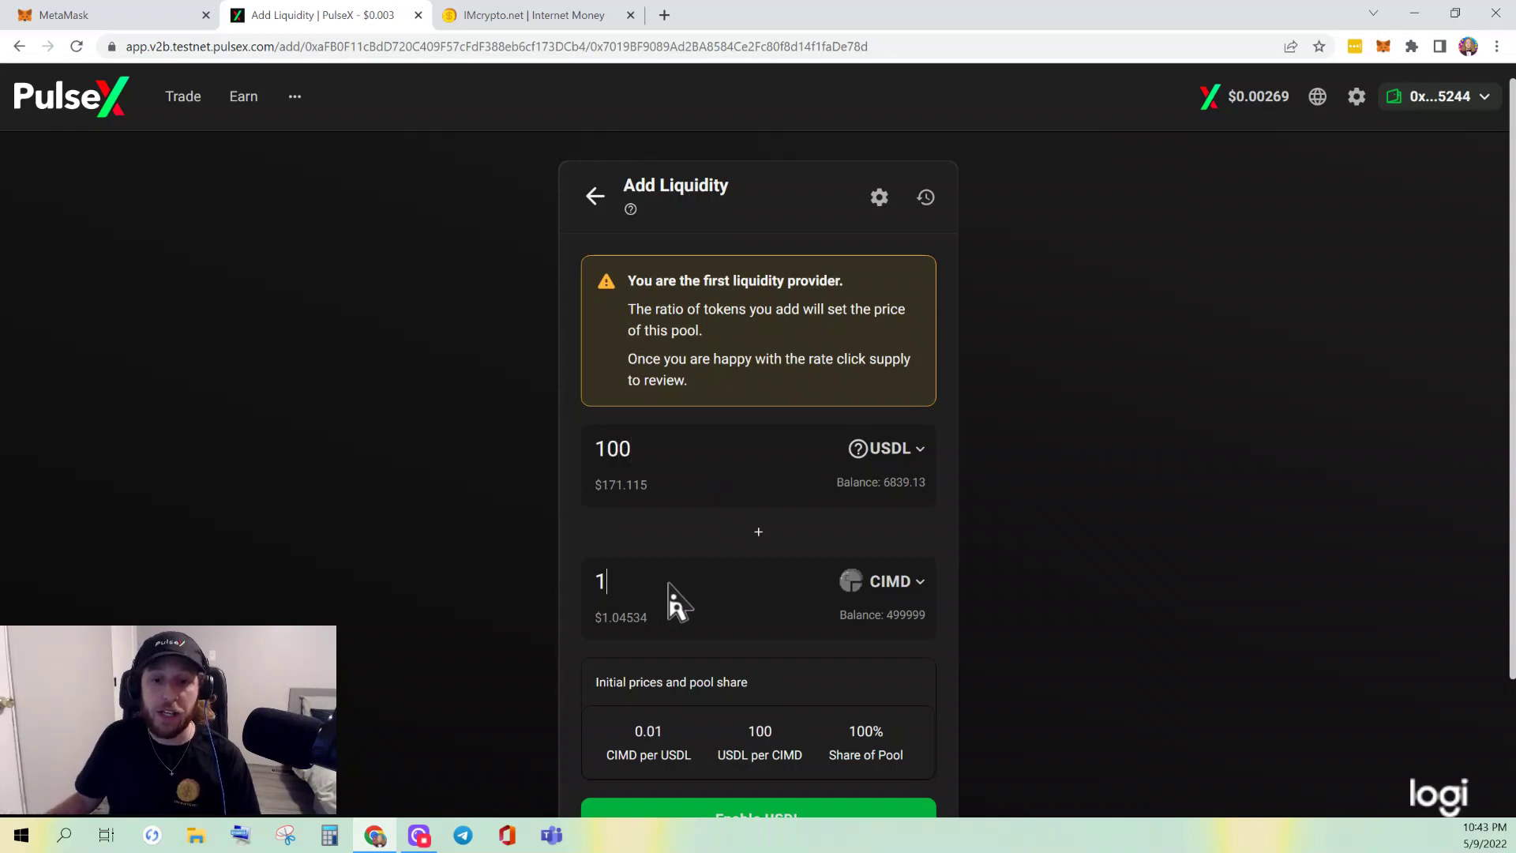
scroll(805, 687, "down", 1)
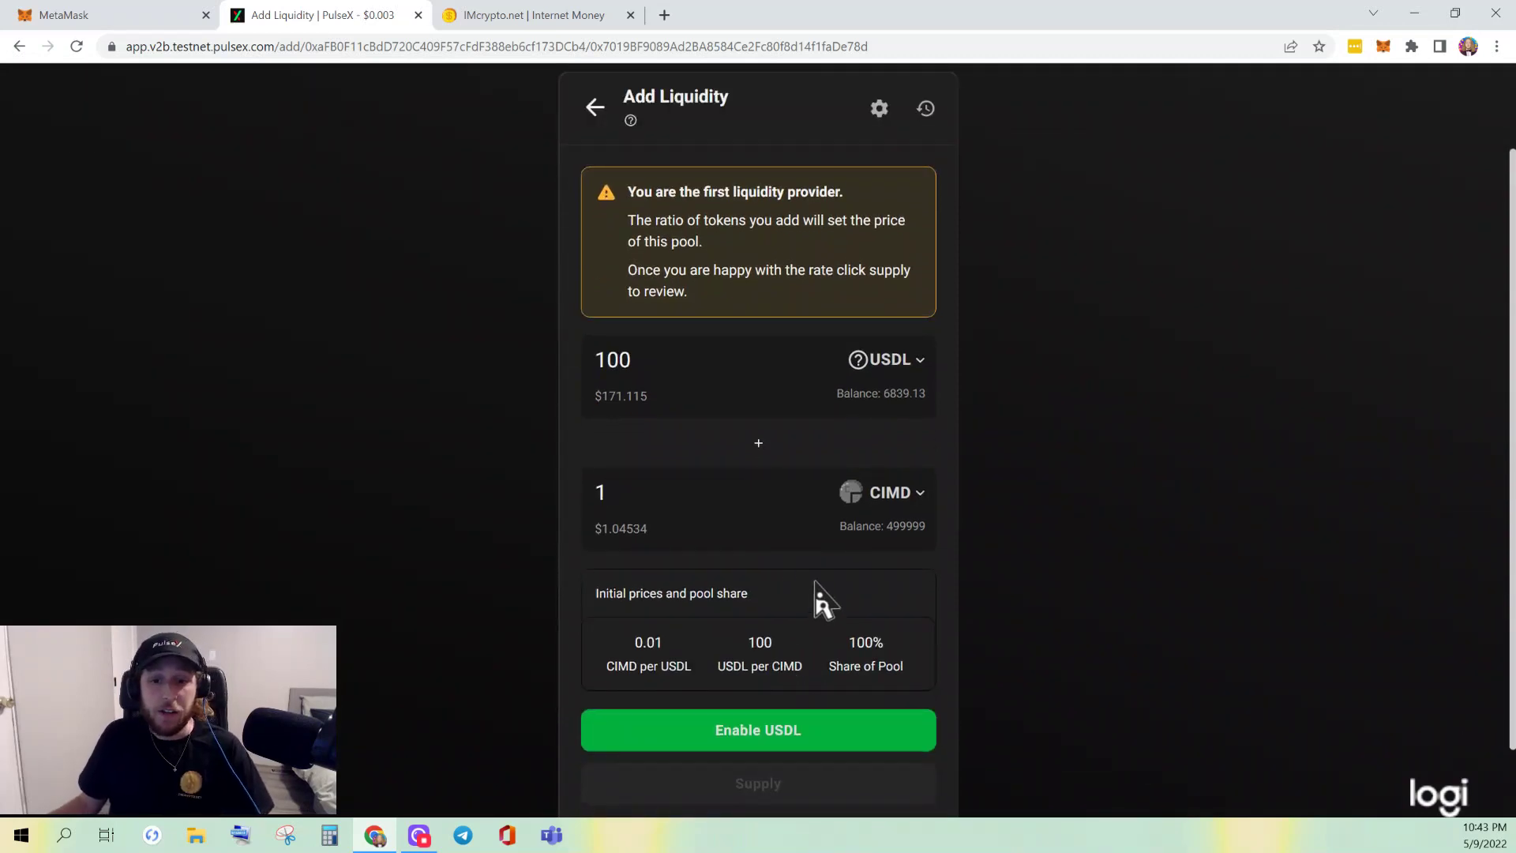
left_click(794, 738)
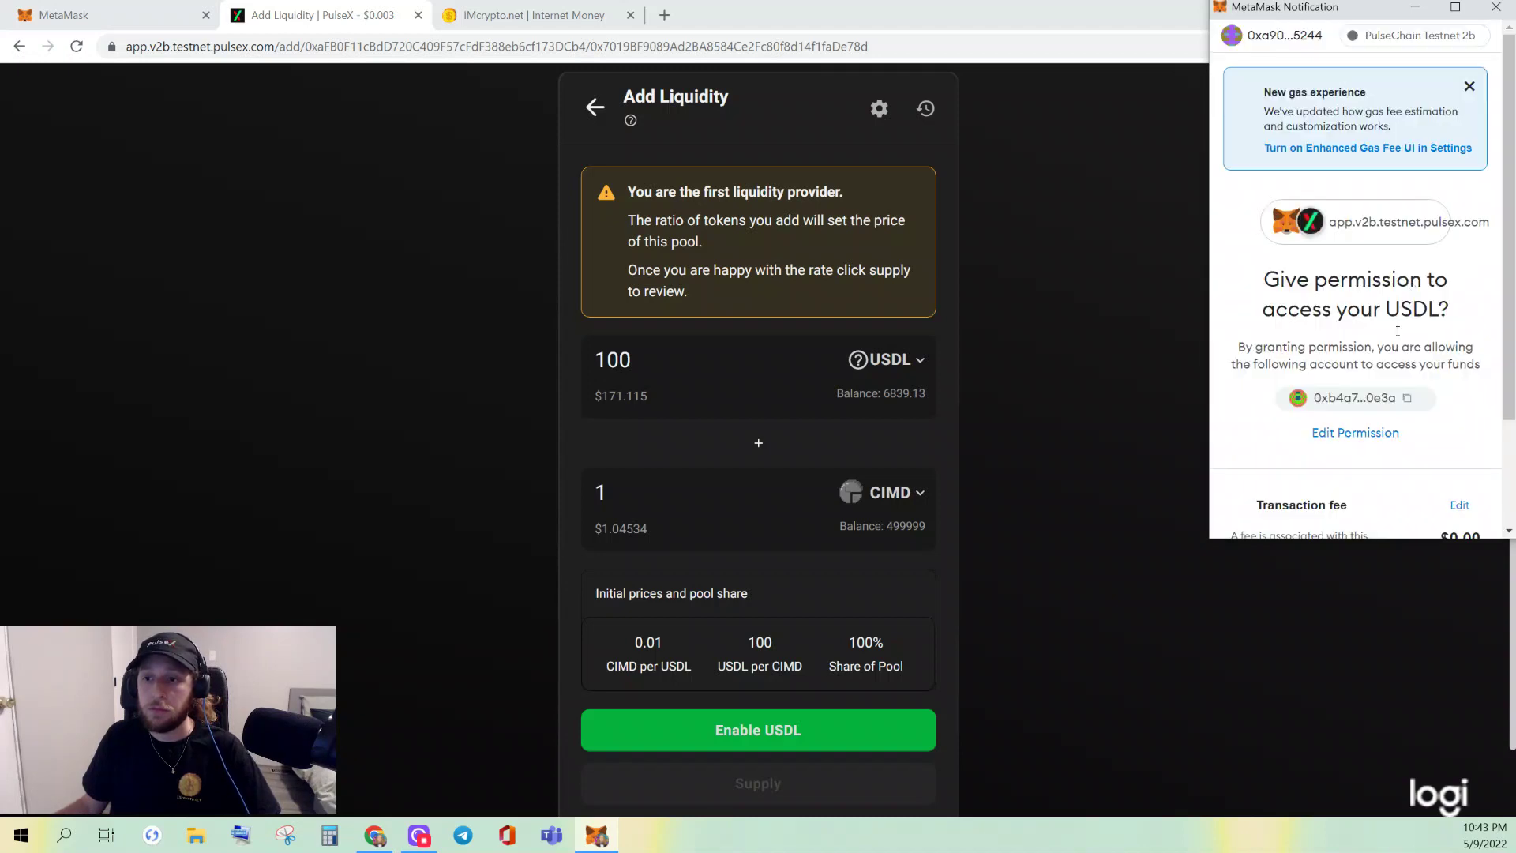
- Confirm the USDL spending permission for PulseX in MetaMask
scroll(1402, 316, "down", 2)
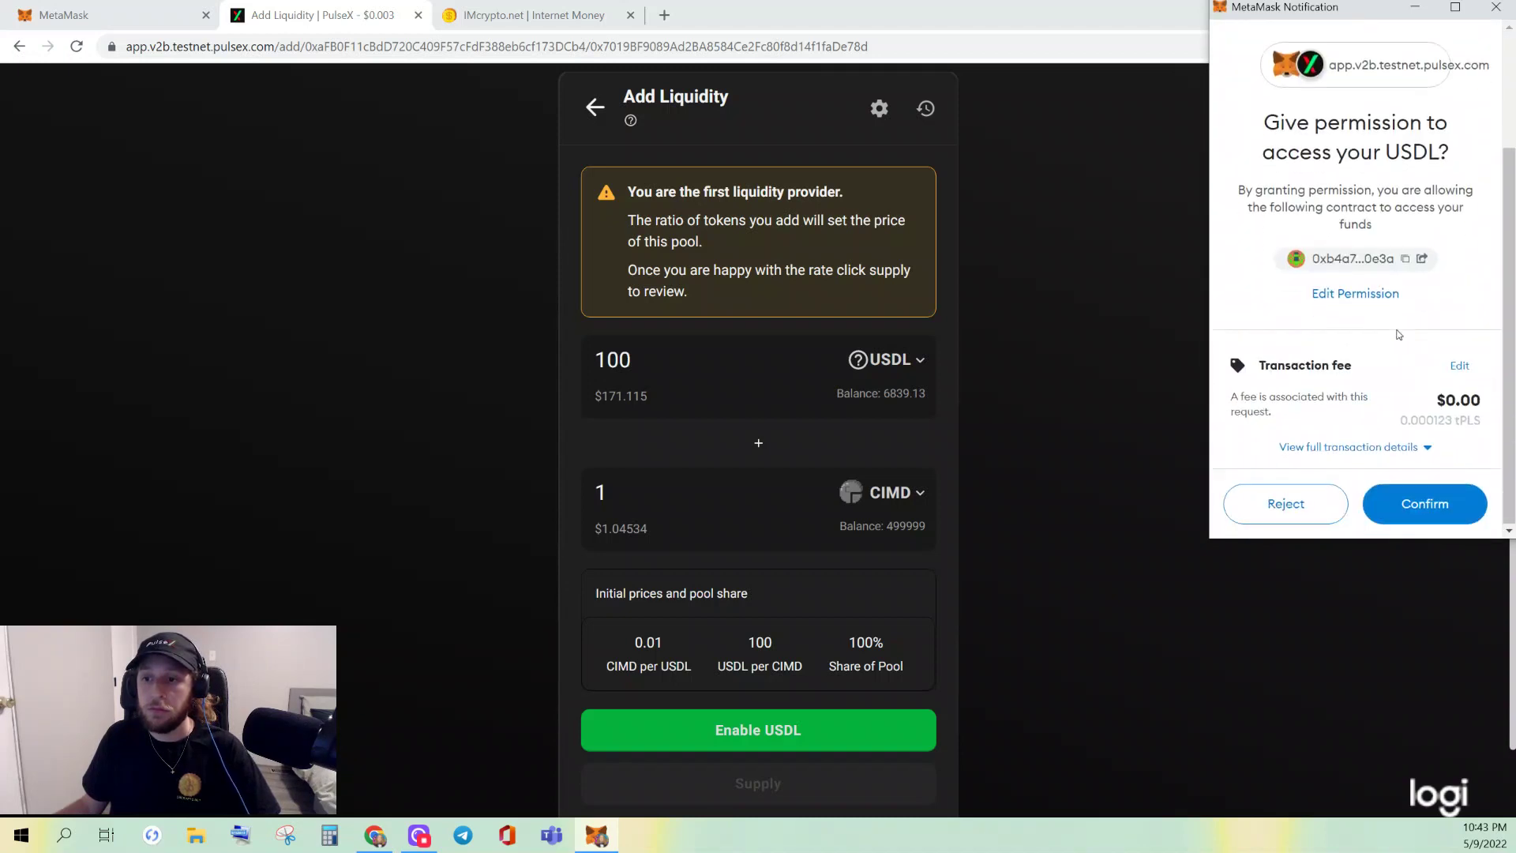
left_click(1425, 500)
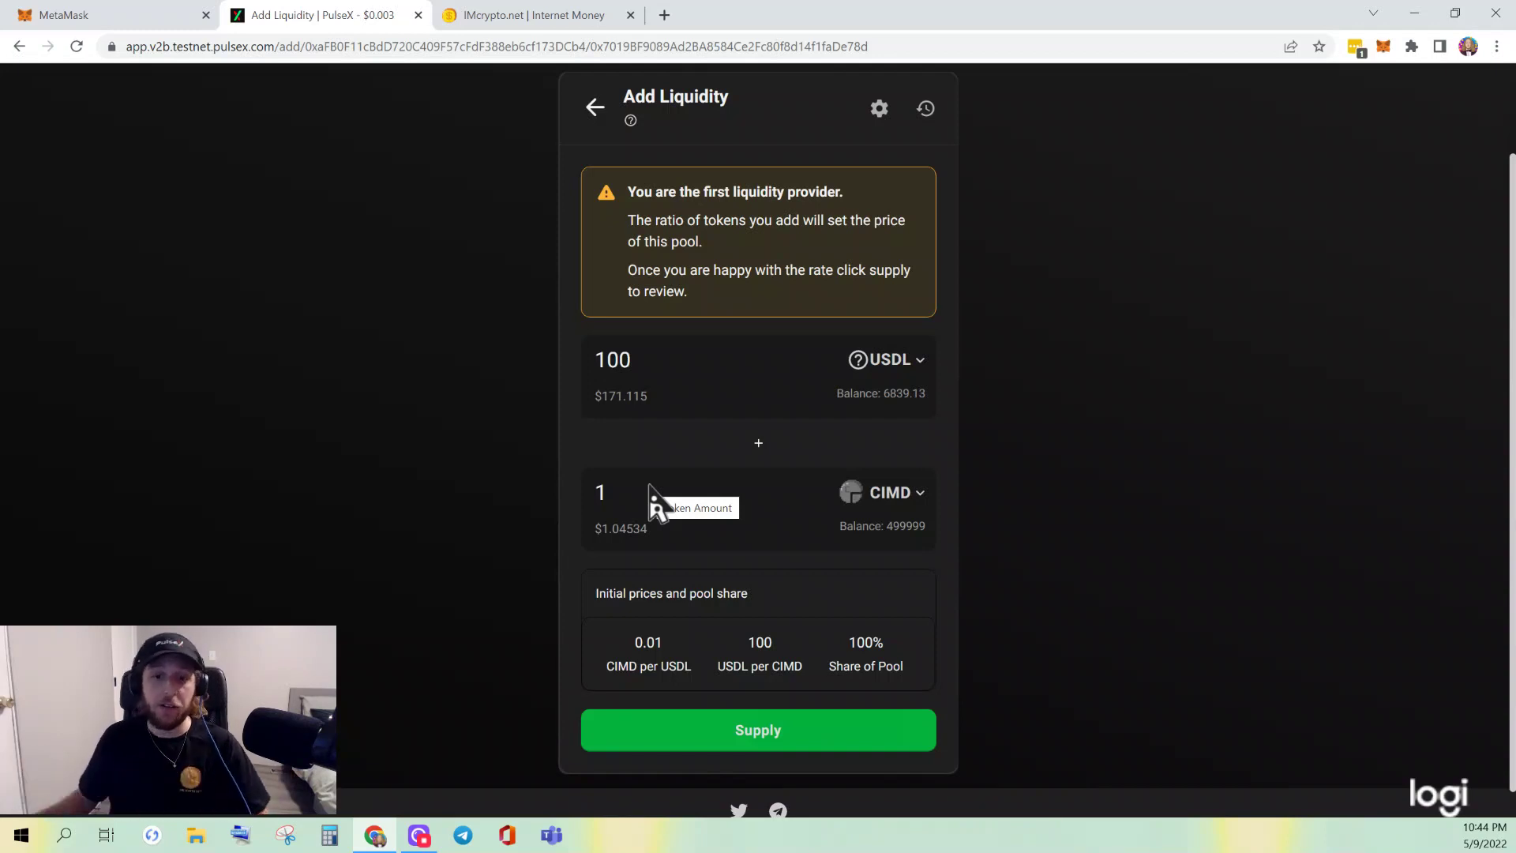
- Change the deposit amounts to 1000 USDL and 10 CIMD
left_click(837, 738)
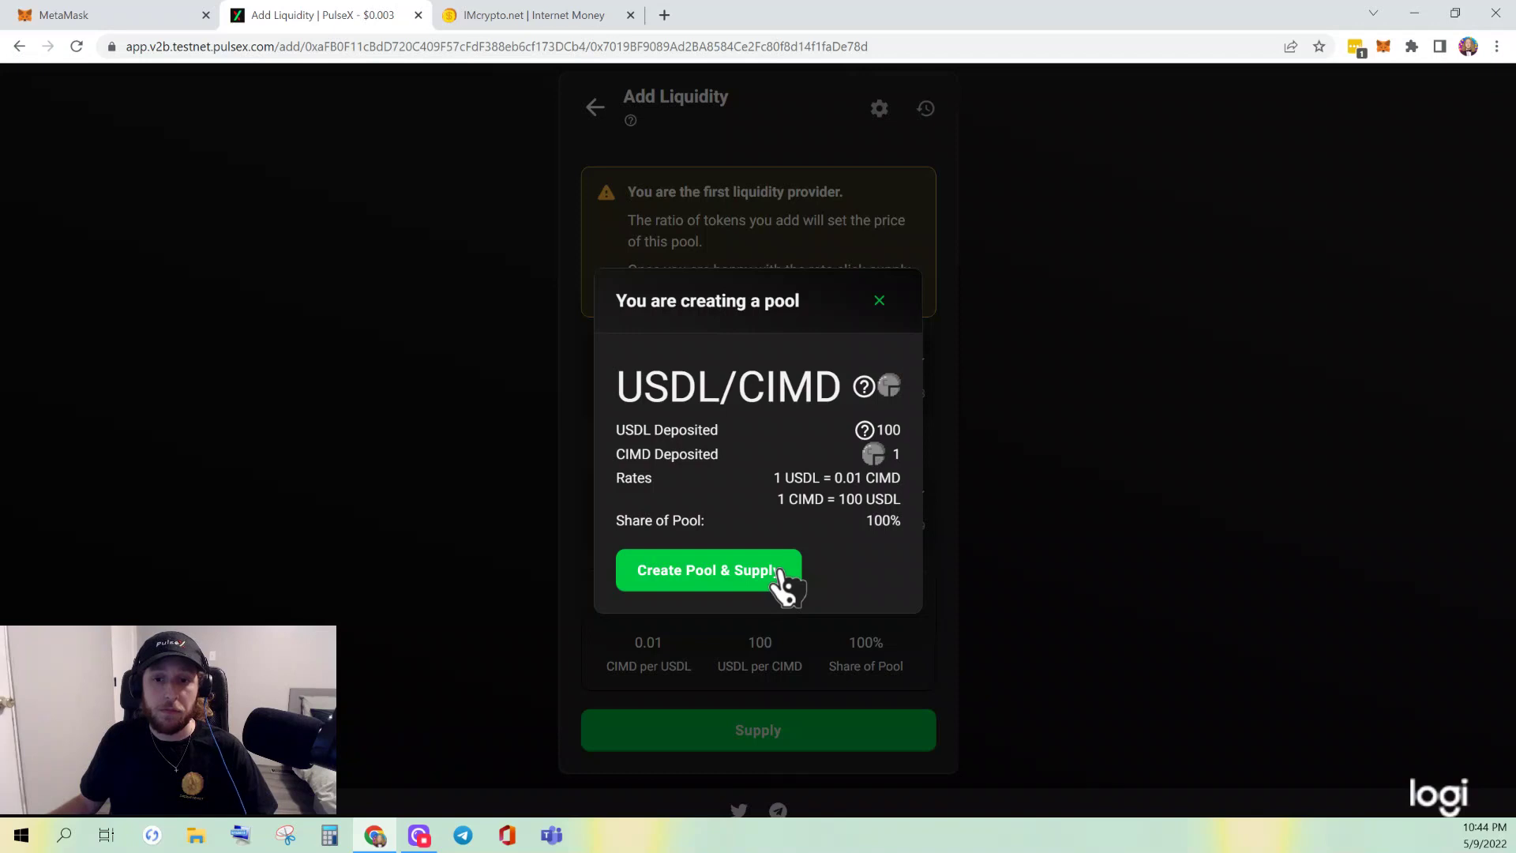
left_click(880, 304)
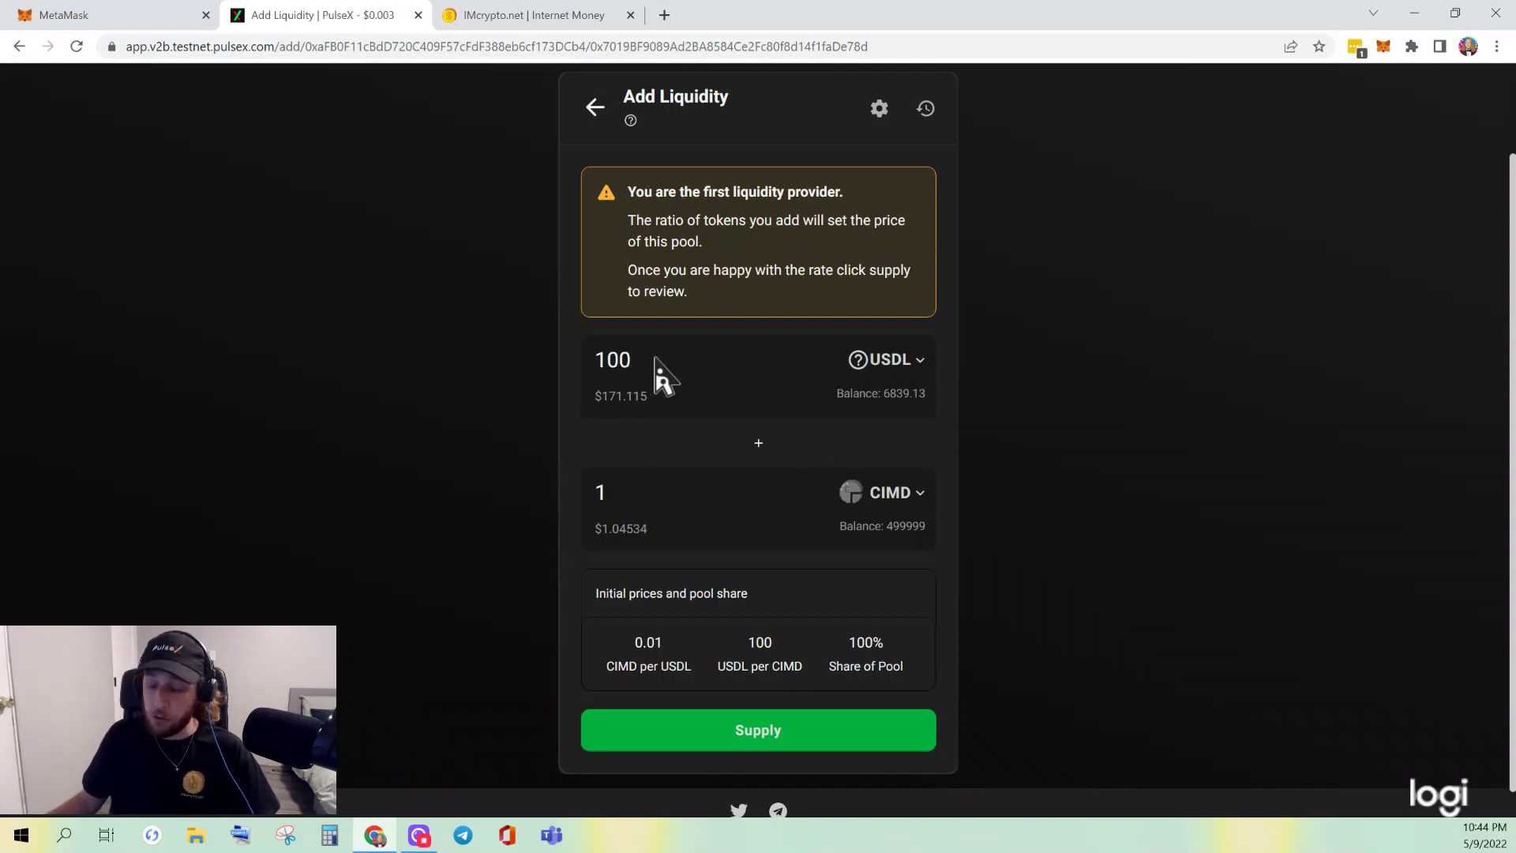
type("0")
left_click(668, 486)
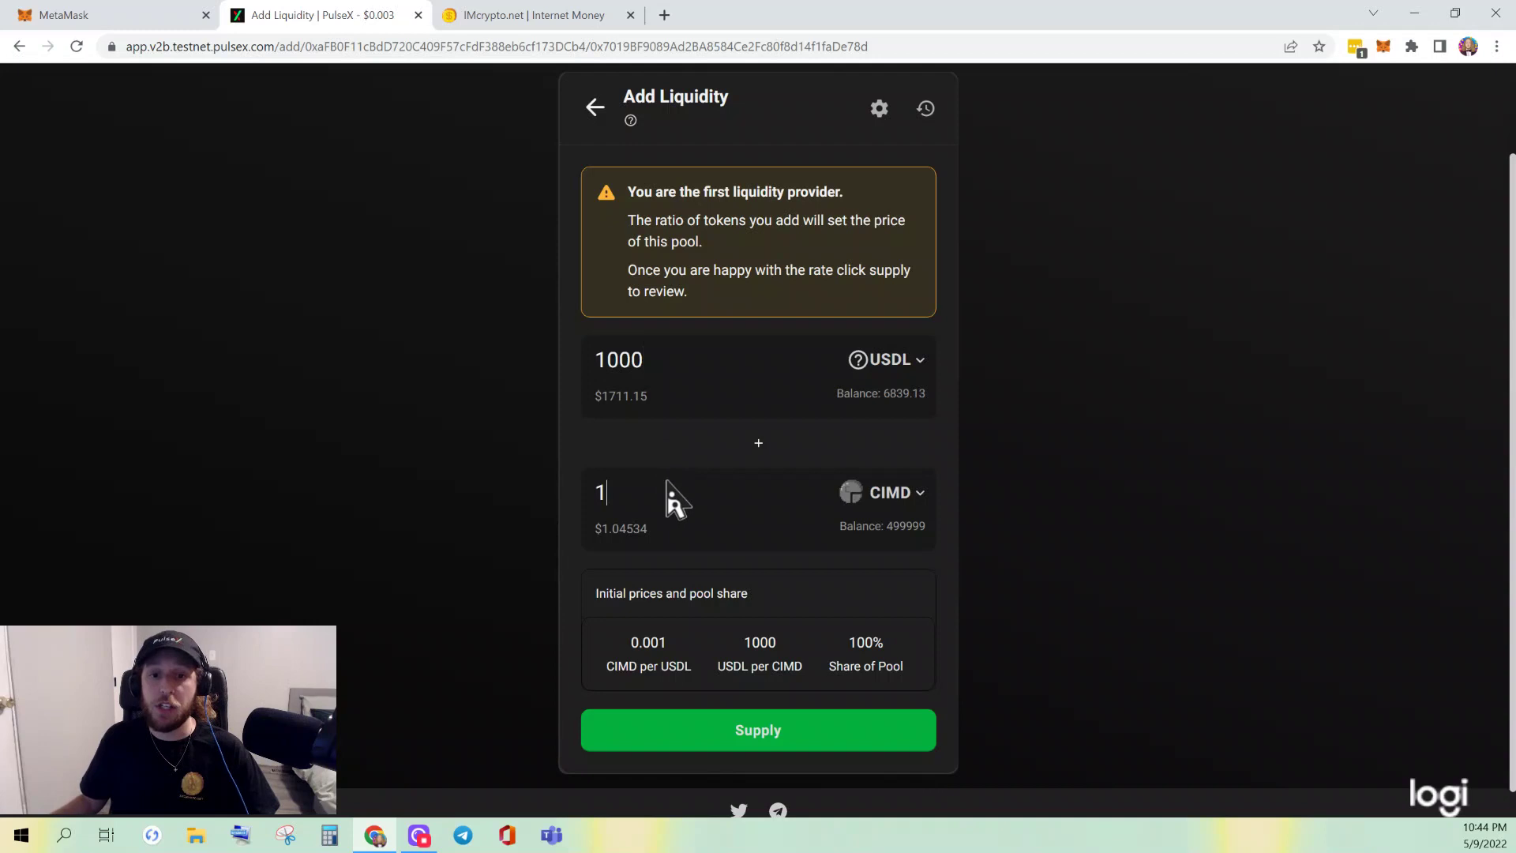
type("0")
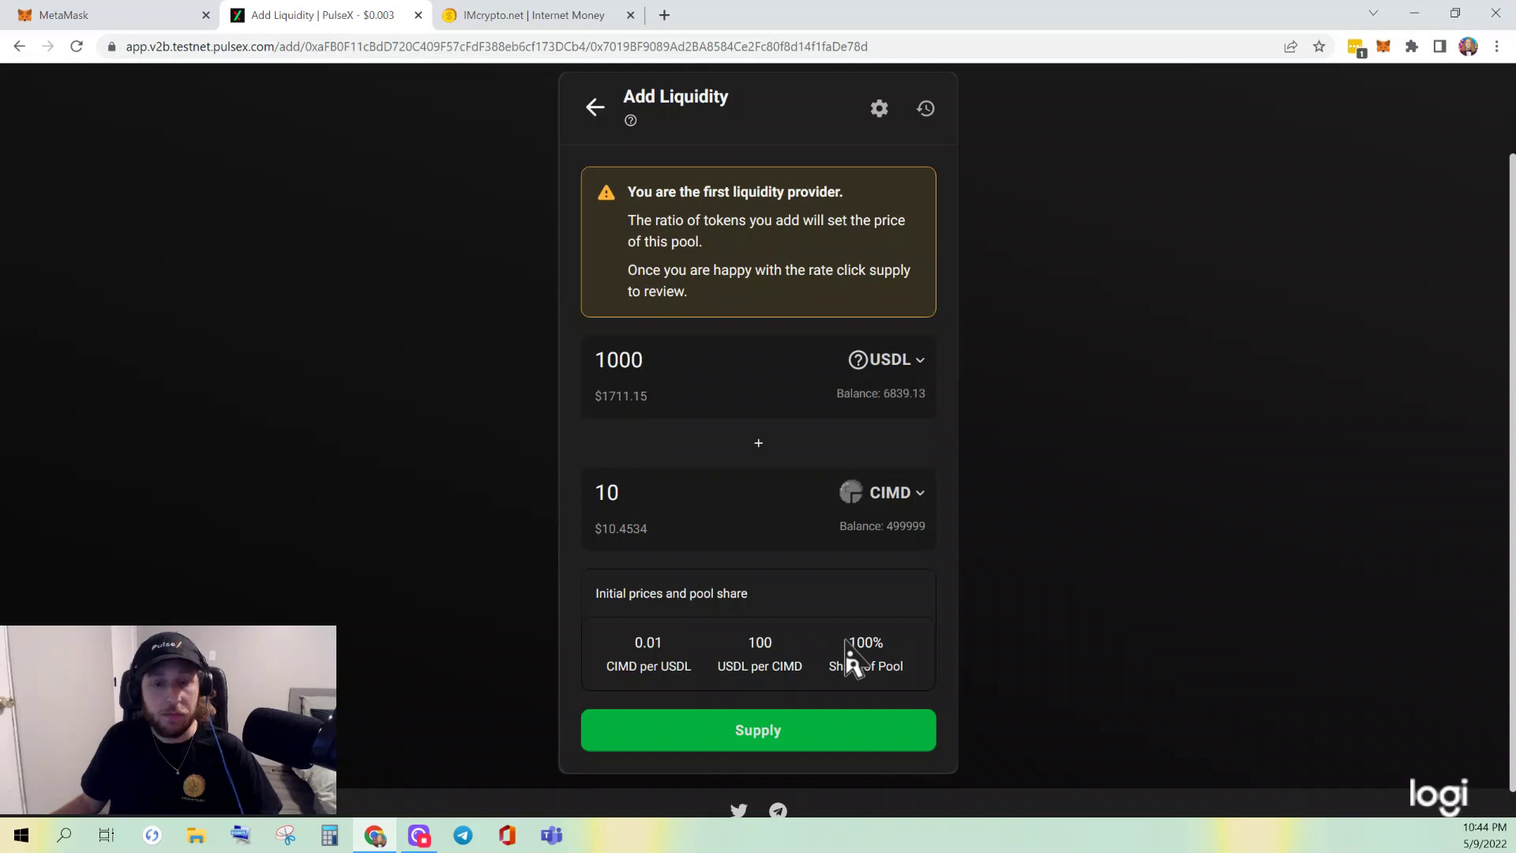
- Create the pool and supply, confirming the transaction in MetaMask
left_click(812, 749)
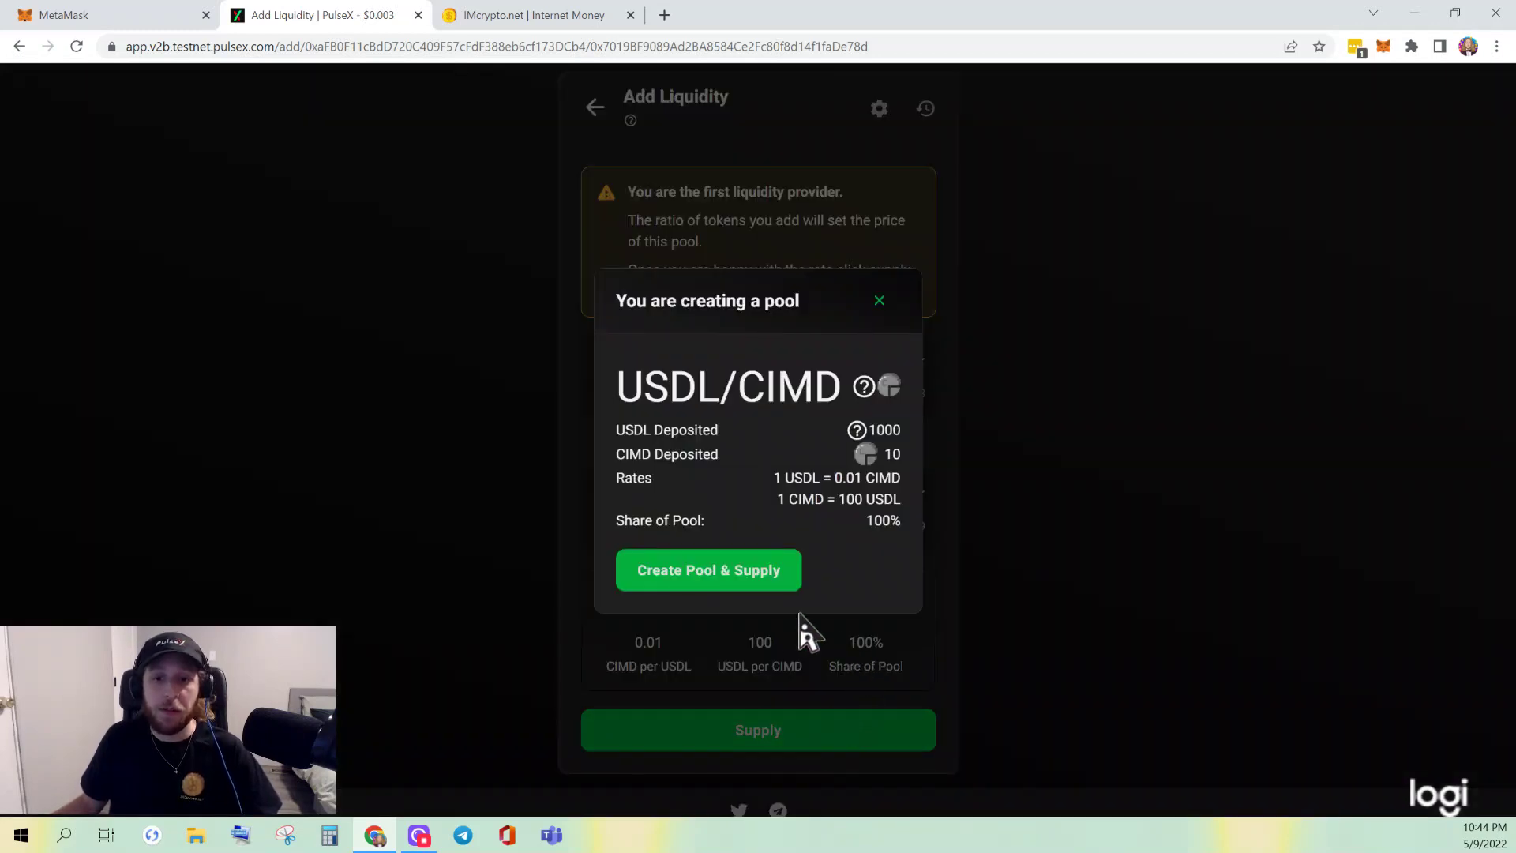
left_click(770, 591)
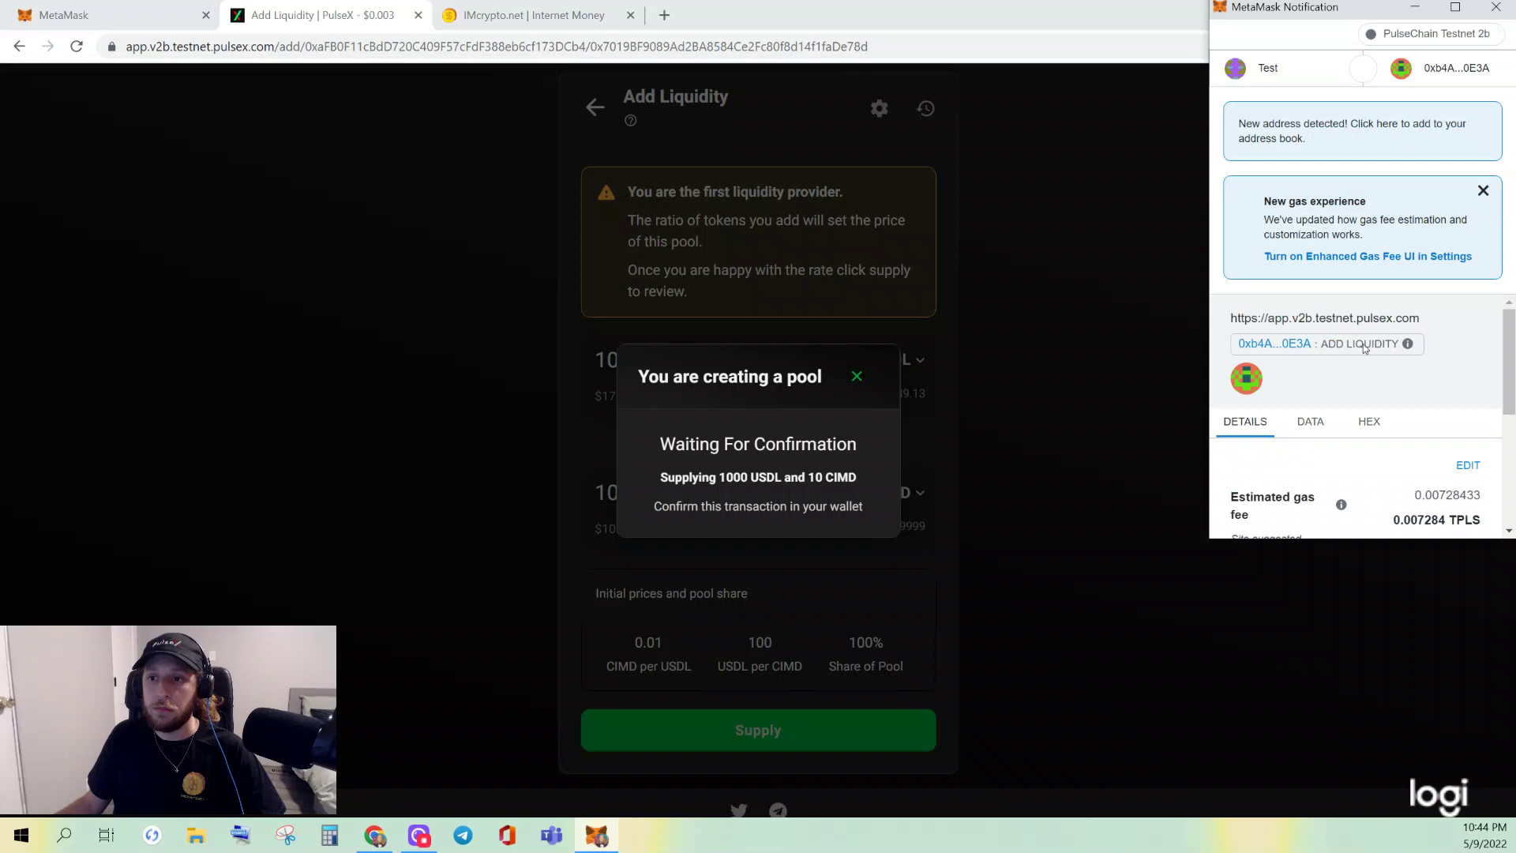
scroll(1362, 395, "down", 5)
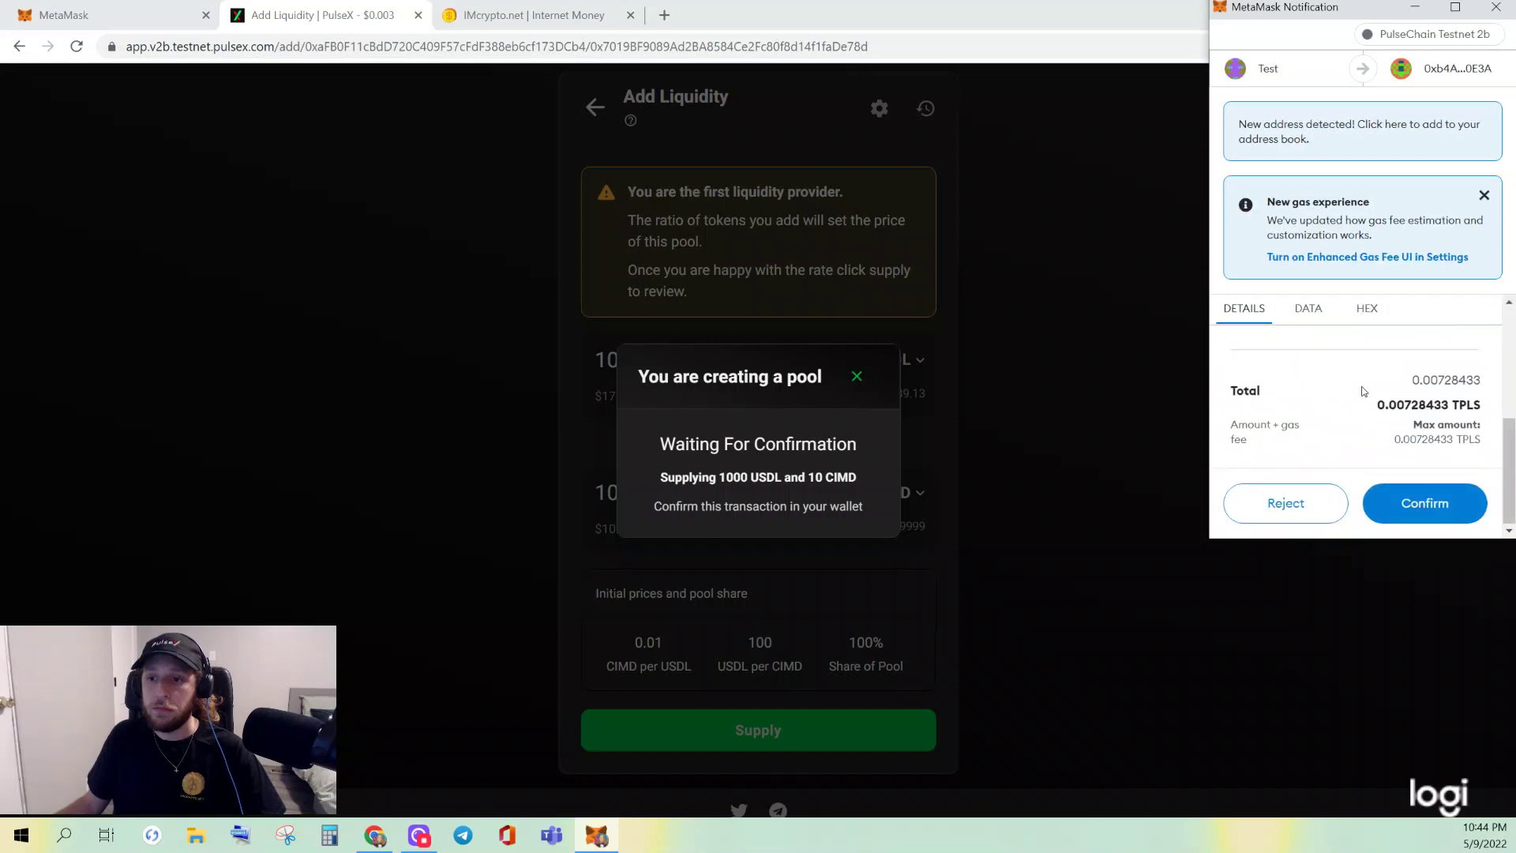
left_click(1441, 518)
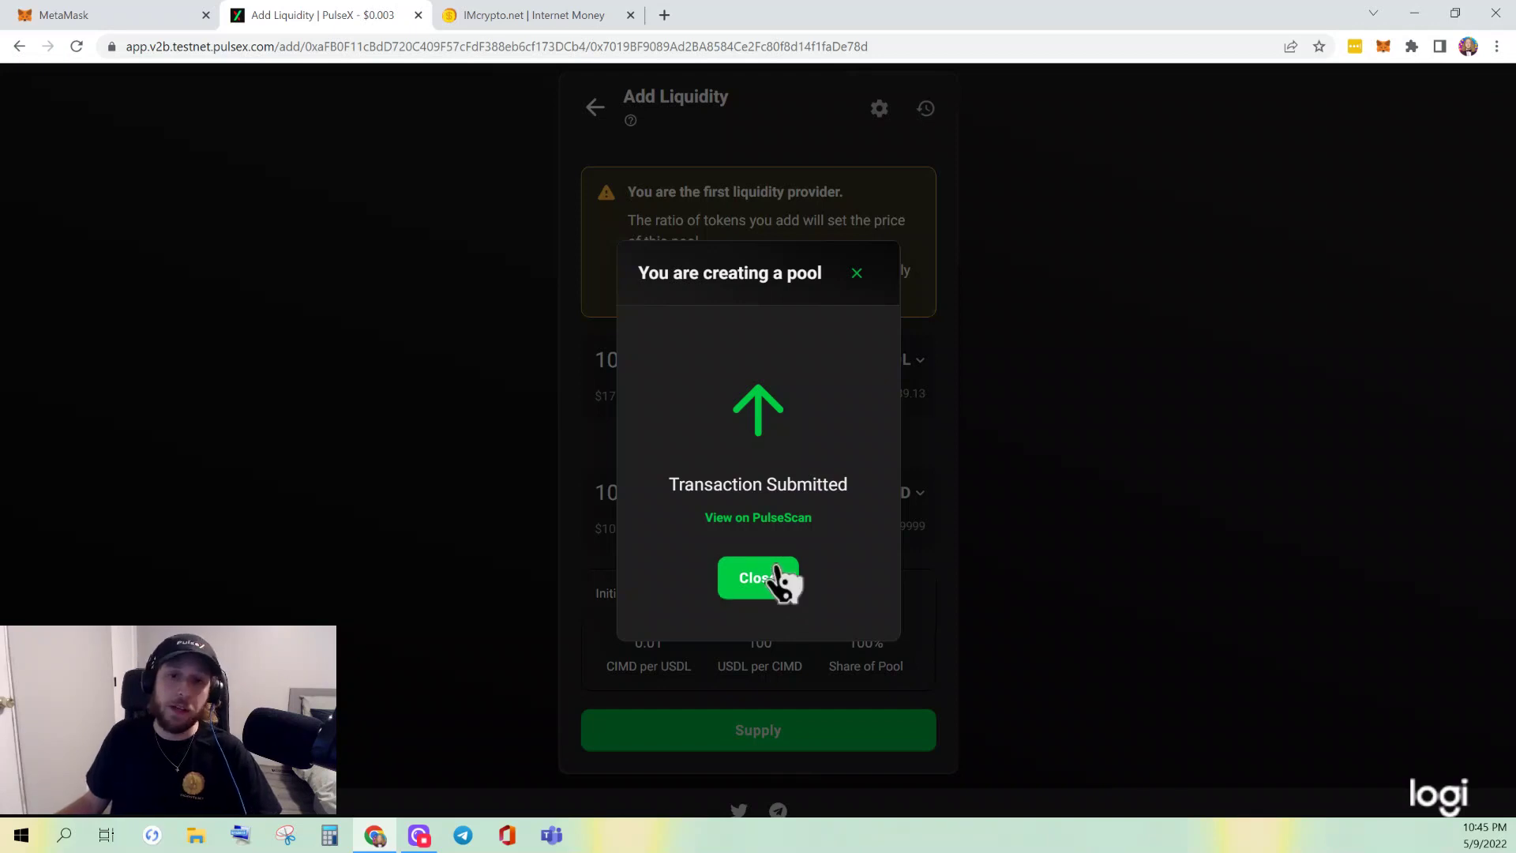
left_click(776, 585)
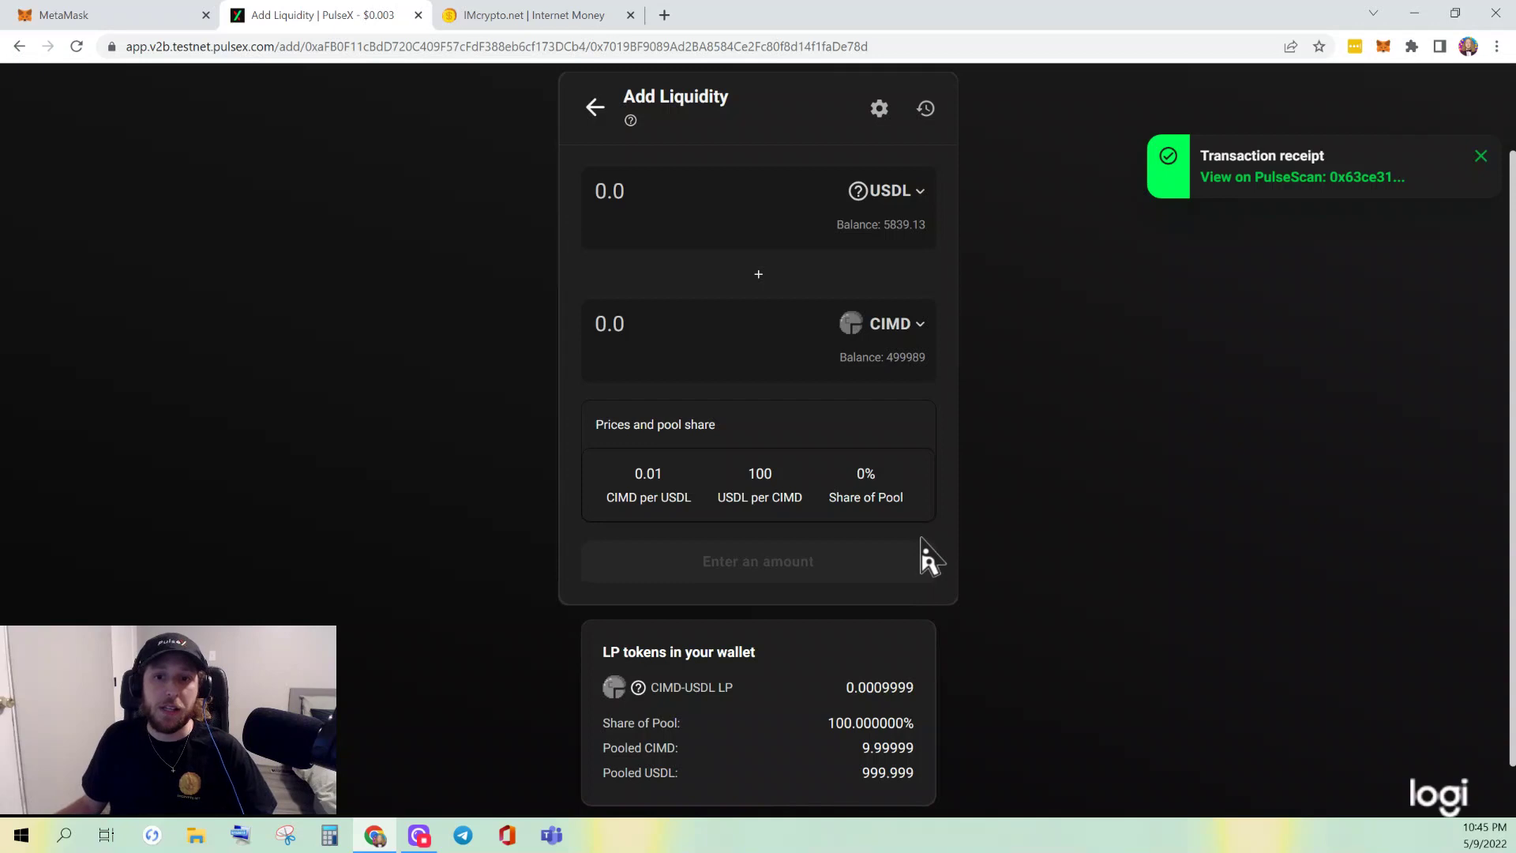
- Return to the liquidity positions overview
scroll(924, 557, "down", 1)
scroll(928, 557, "up", 2)
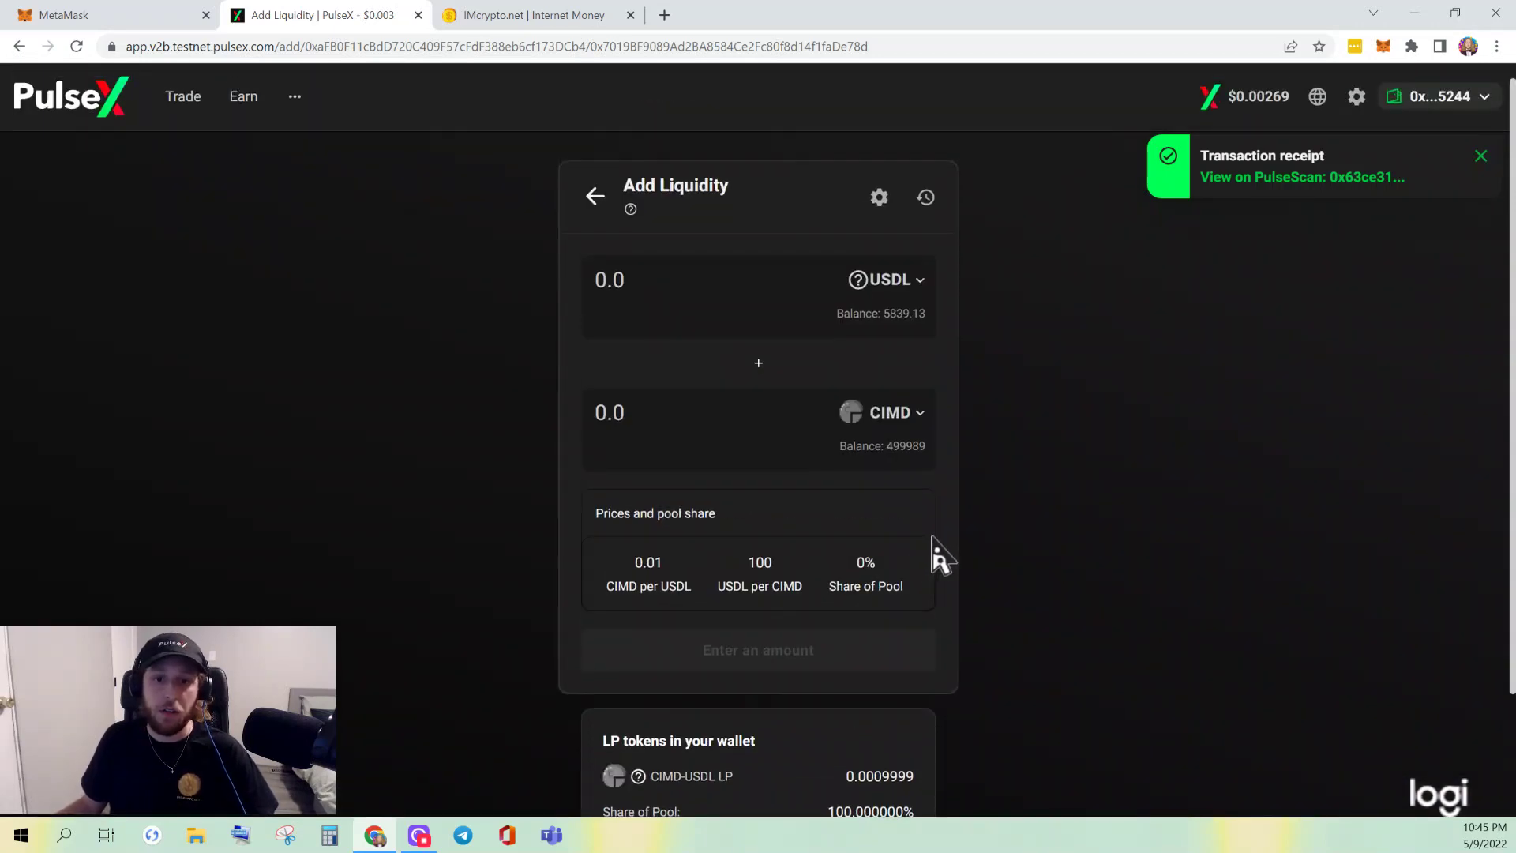
left_click(596, 197)
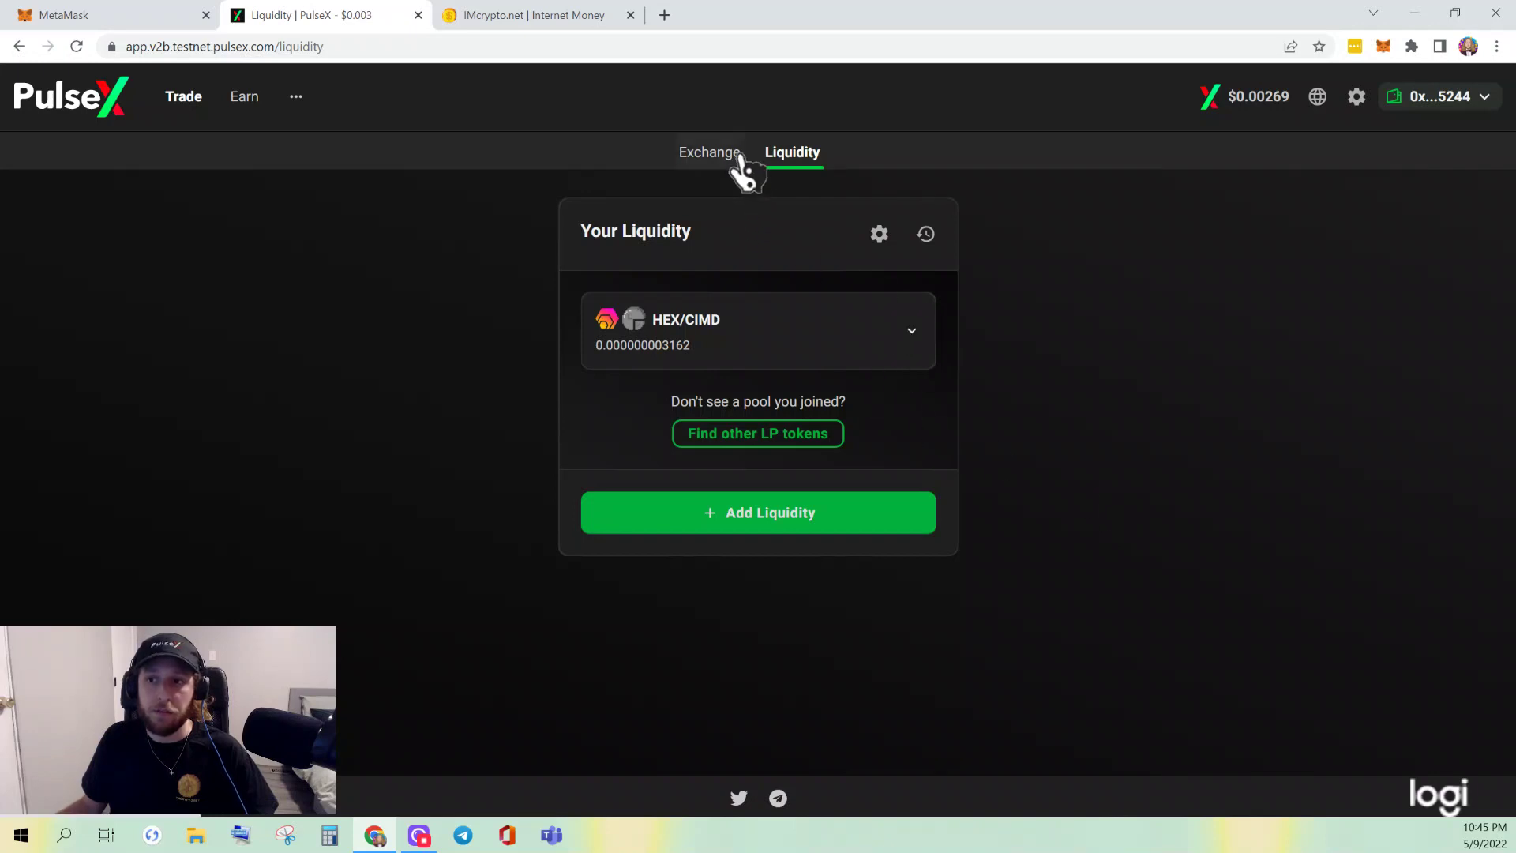
left_click(697, 156)
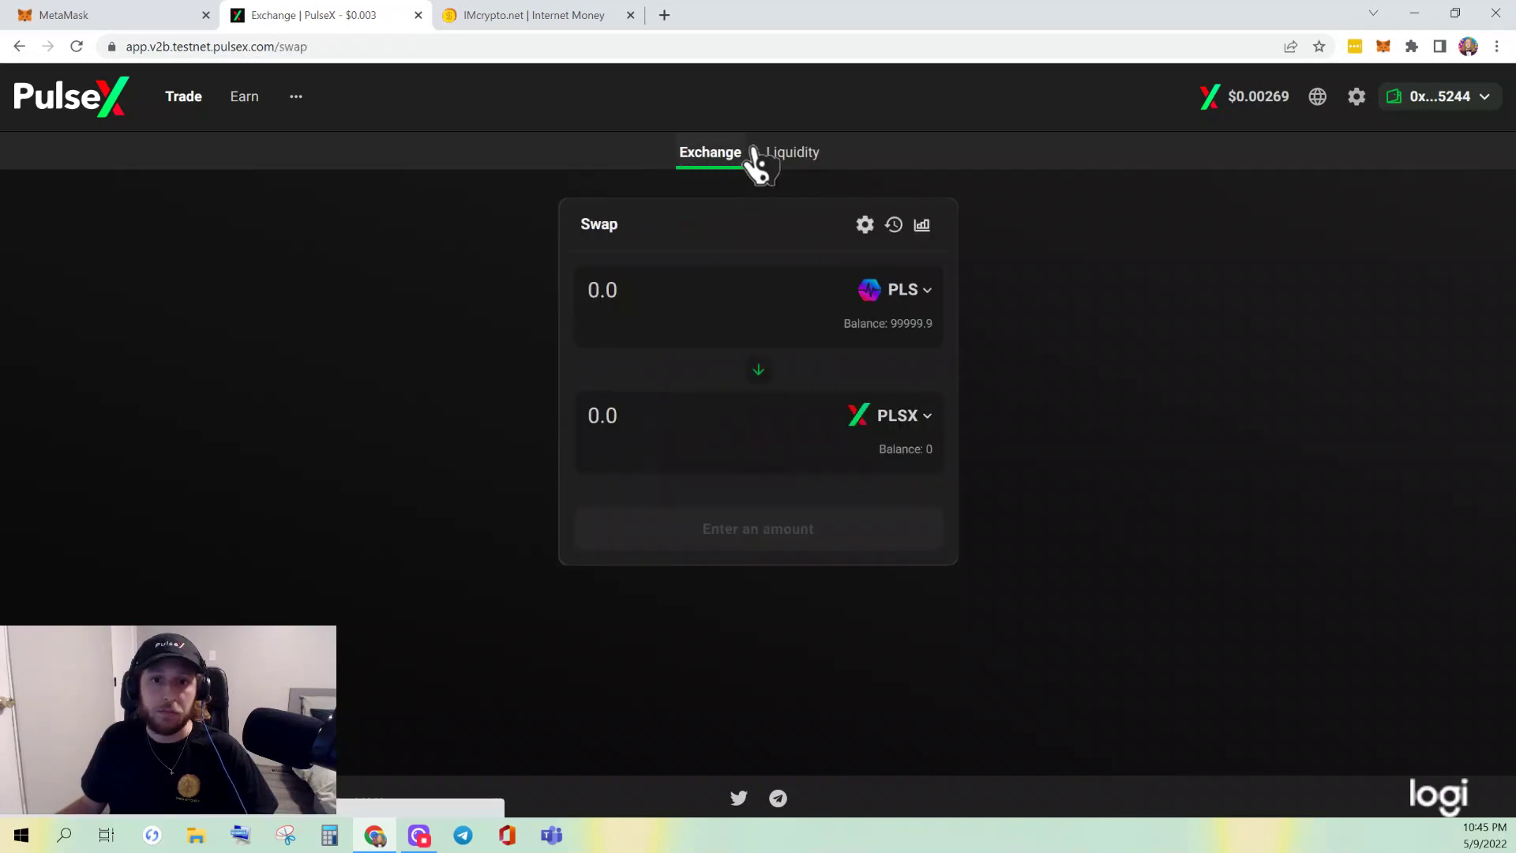
left_click(790, 157)
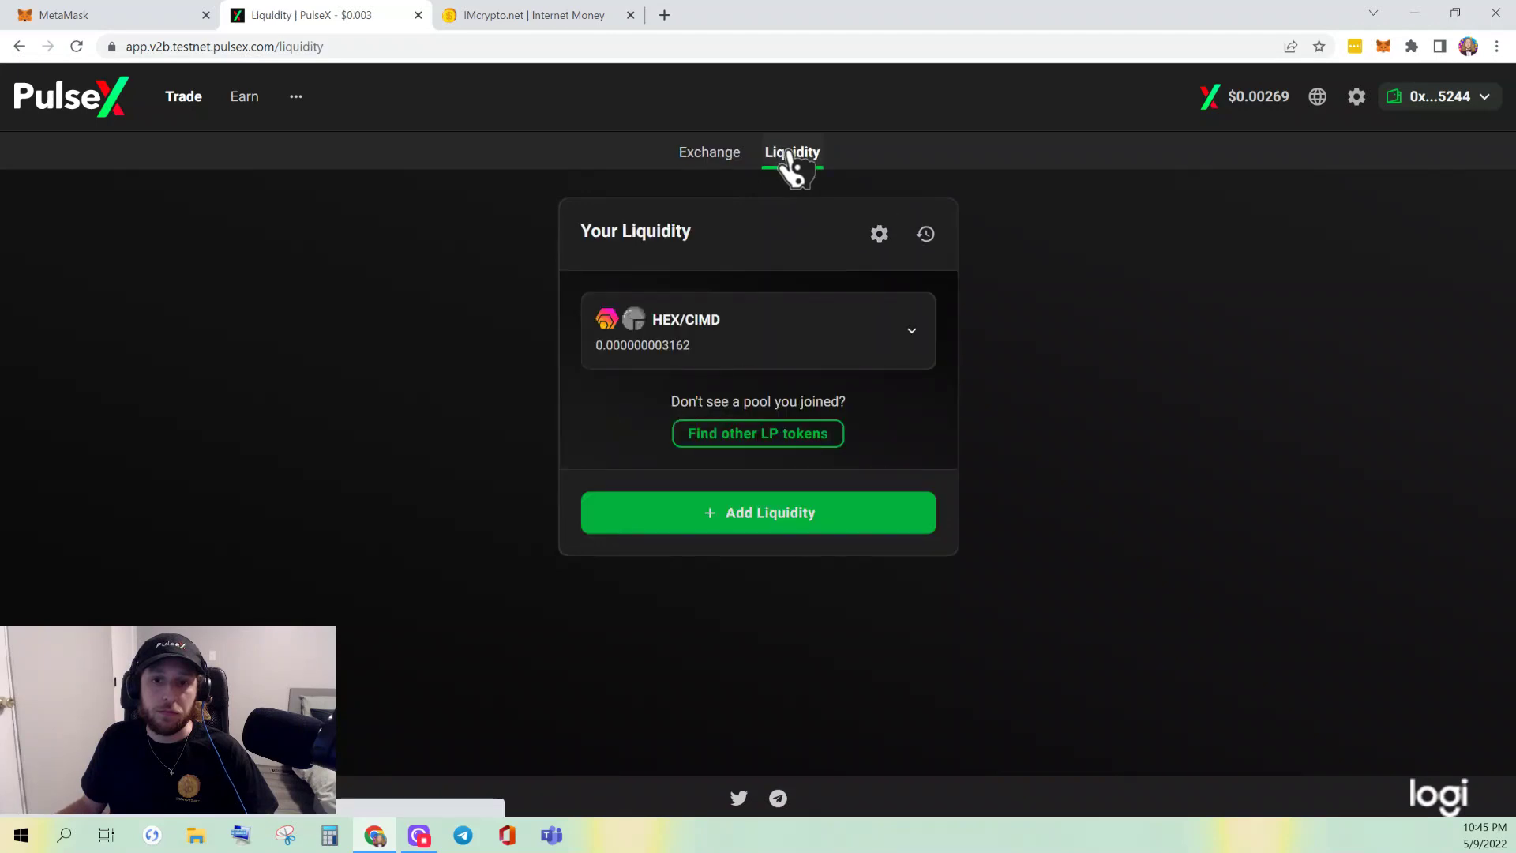
- Import the USDL/CIMD pool via Find other LP tokens and add it to Your Liquidity
left_click(771, 435)
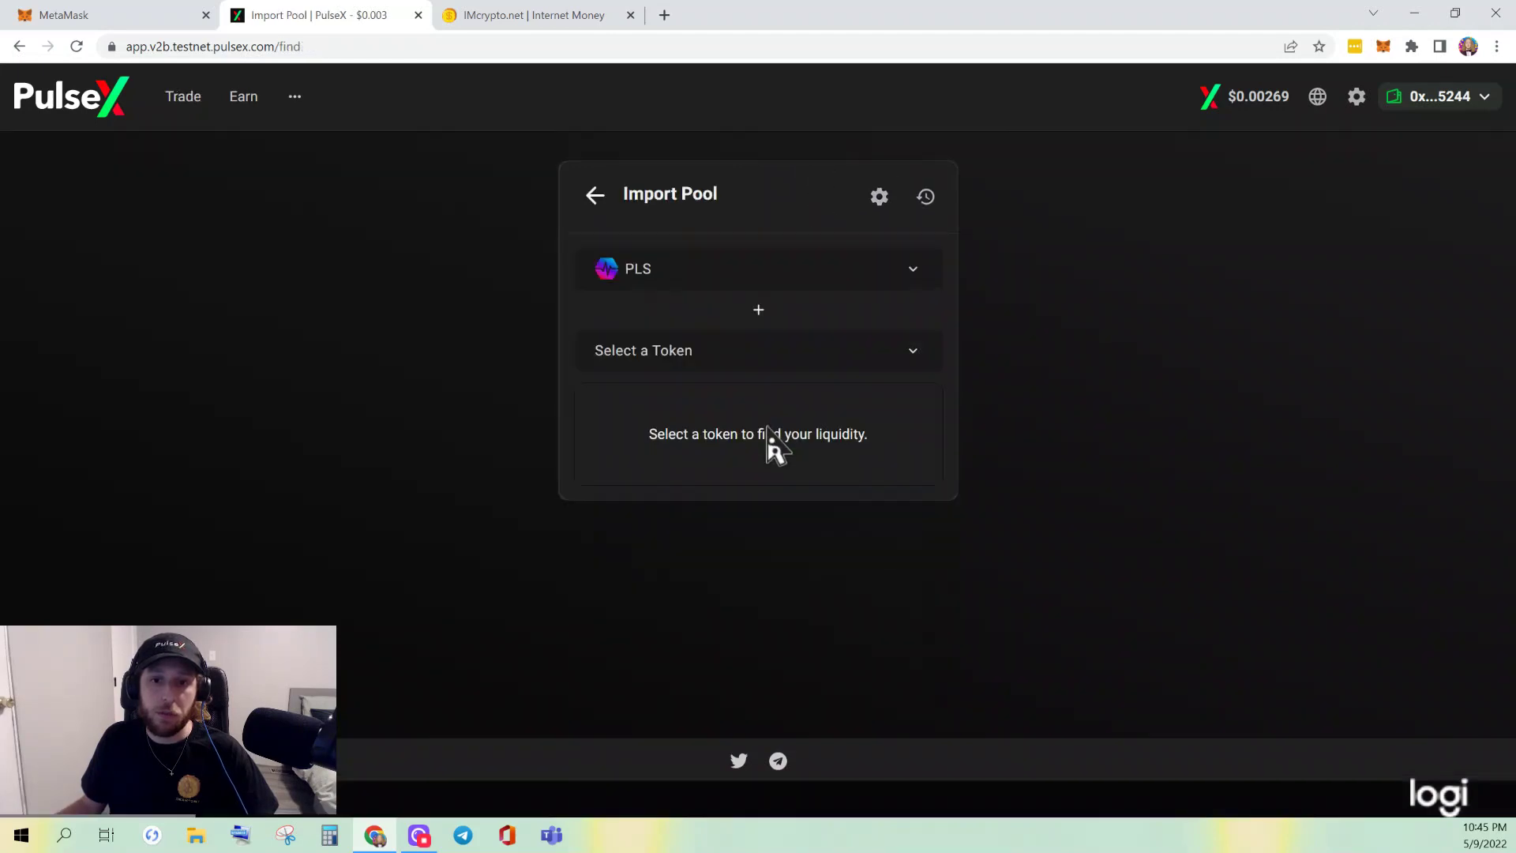
left_click(743, 281)
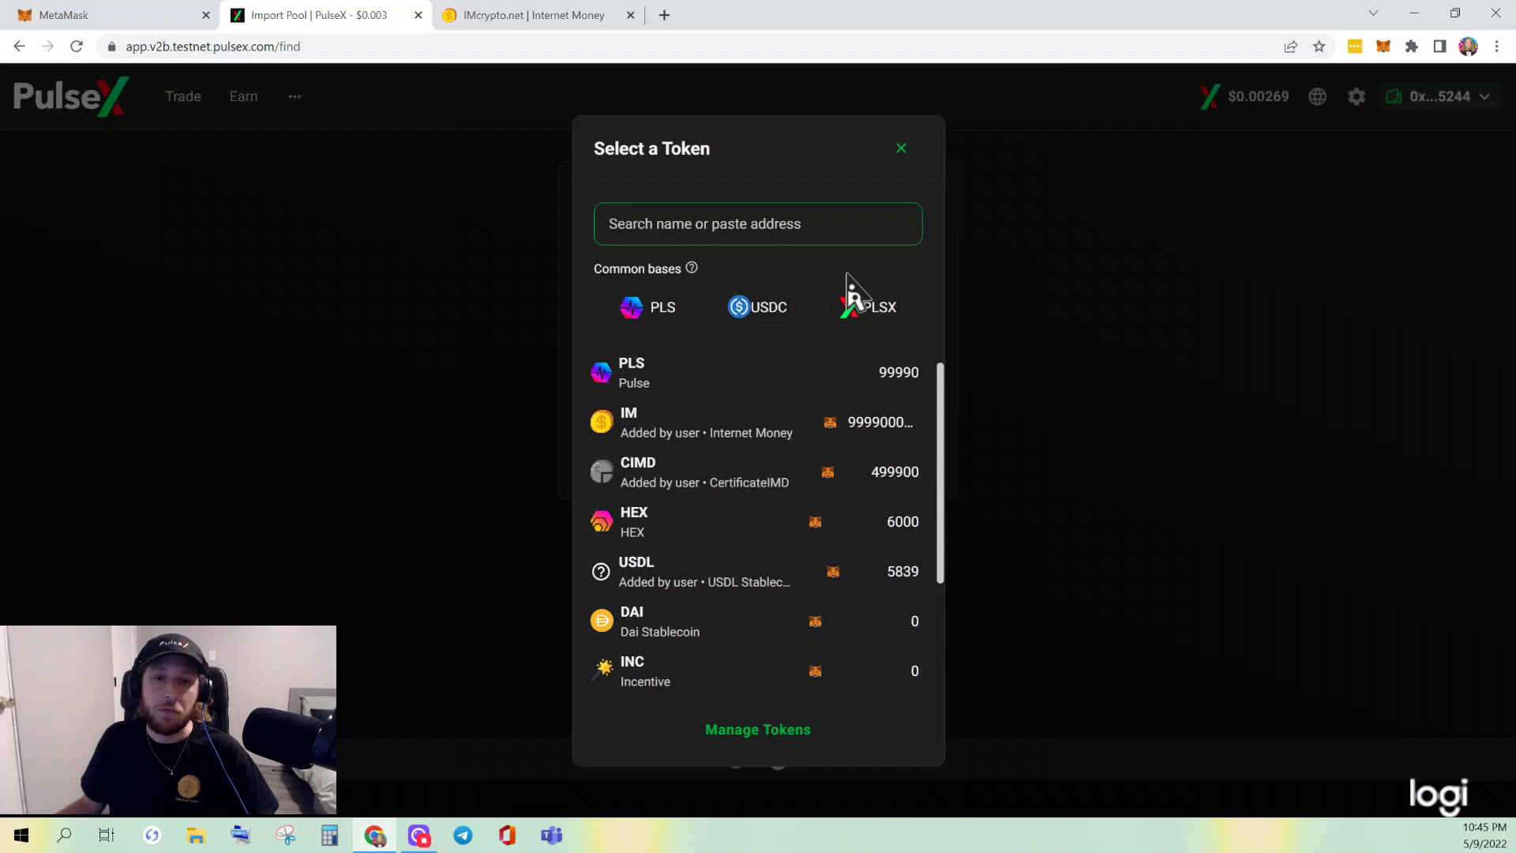
left_click(695, 590)
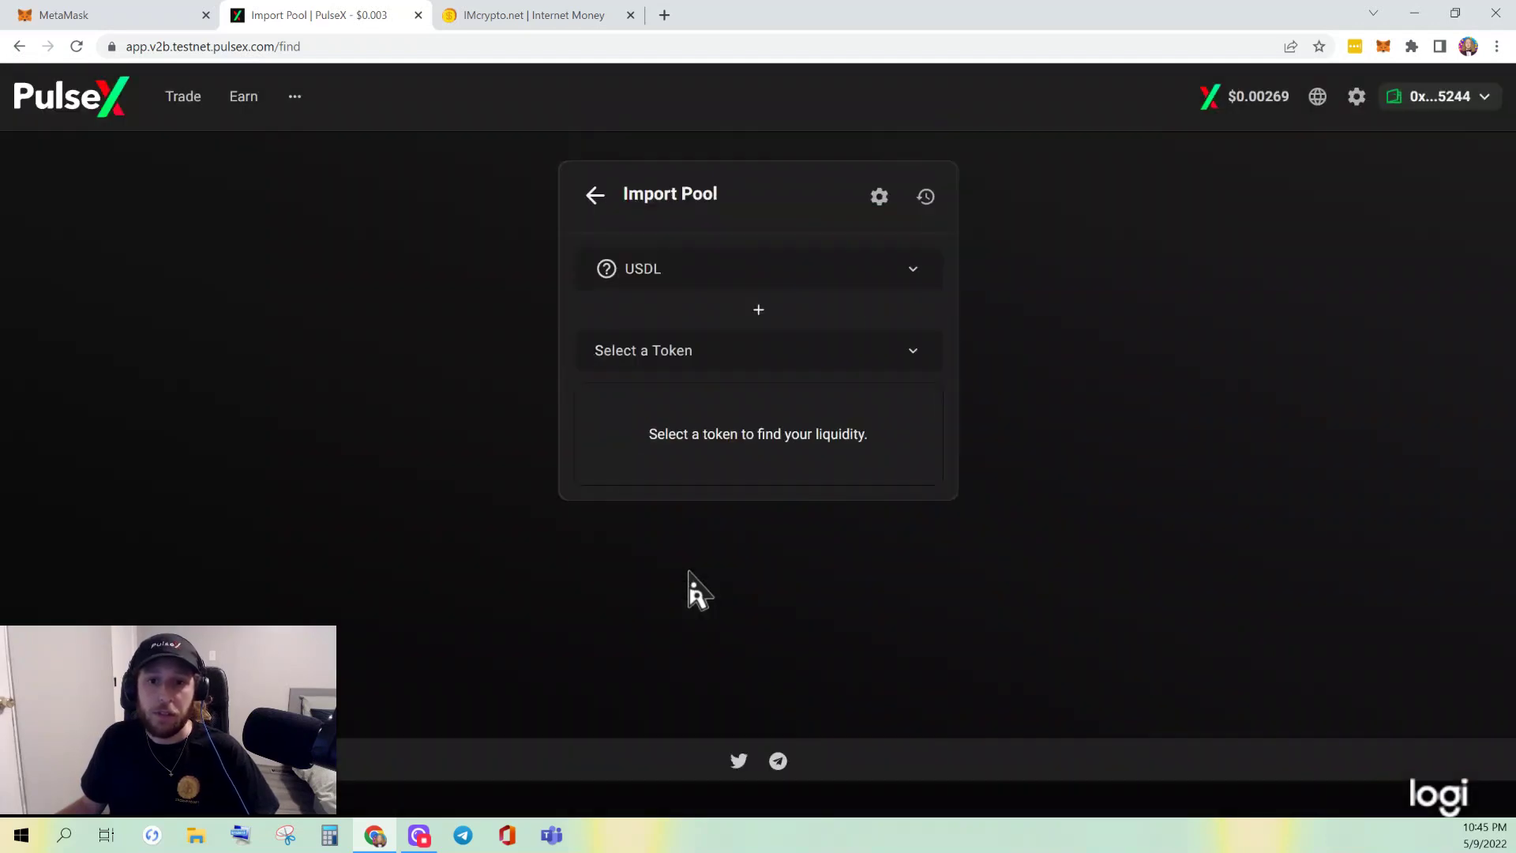
left_click(770, 361)
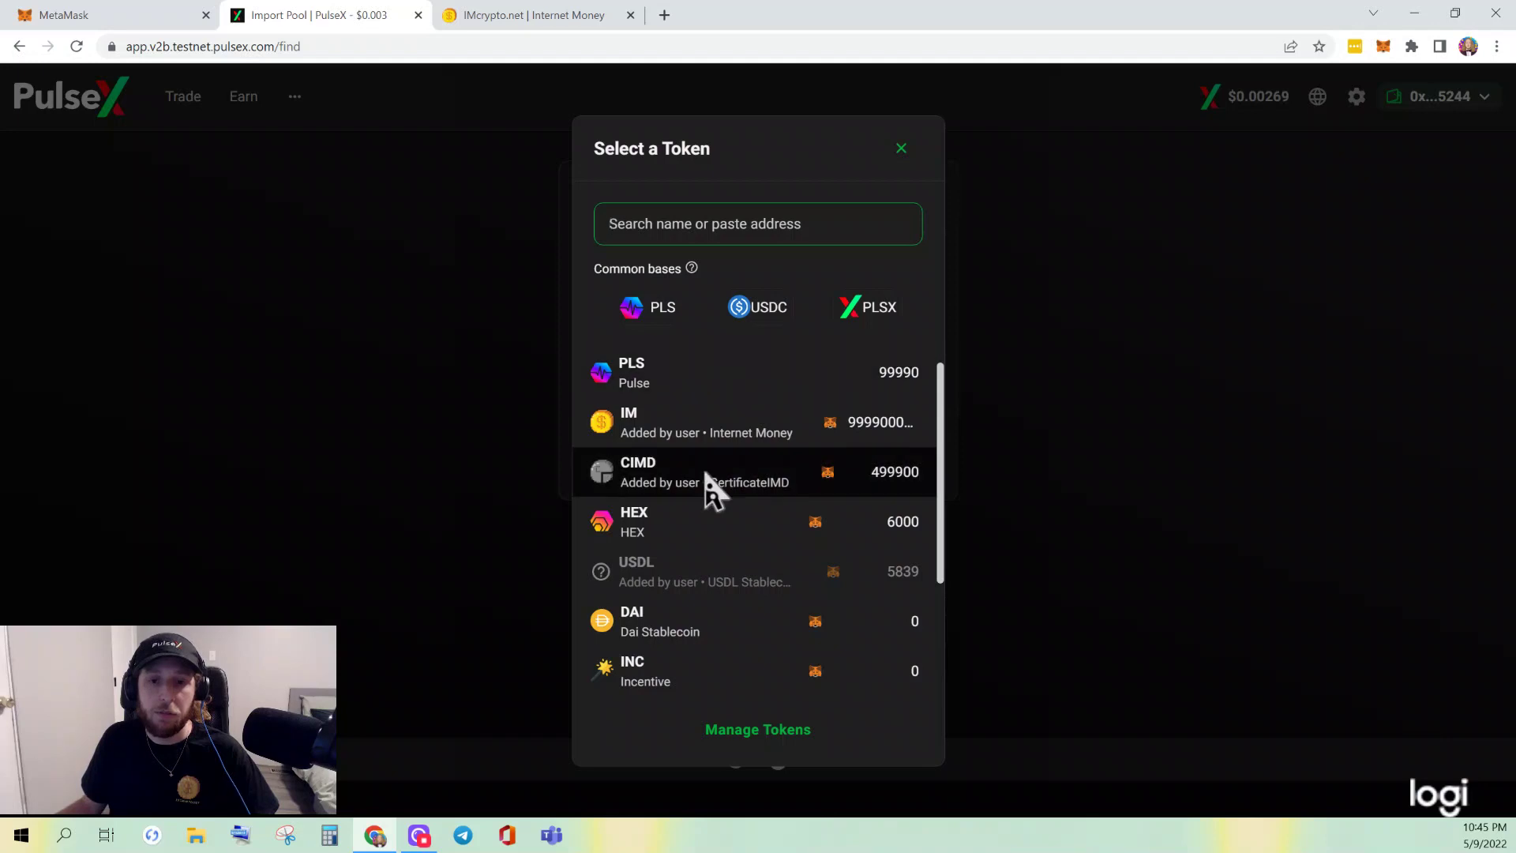
left_click(707, 480)
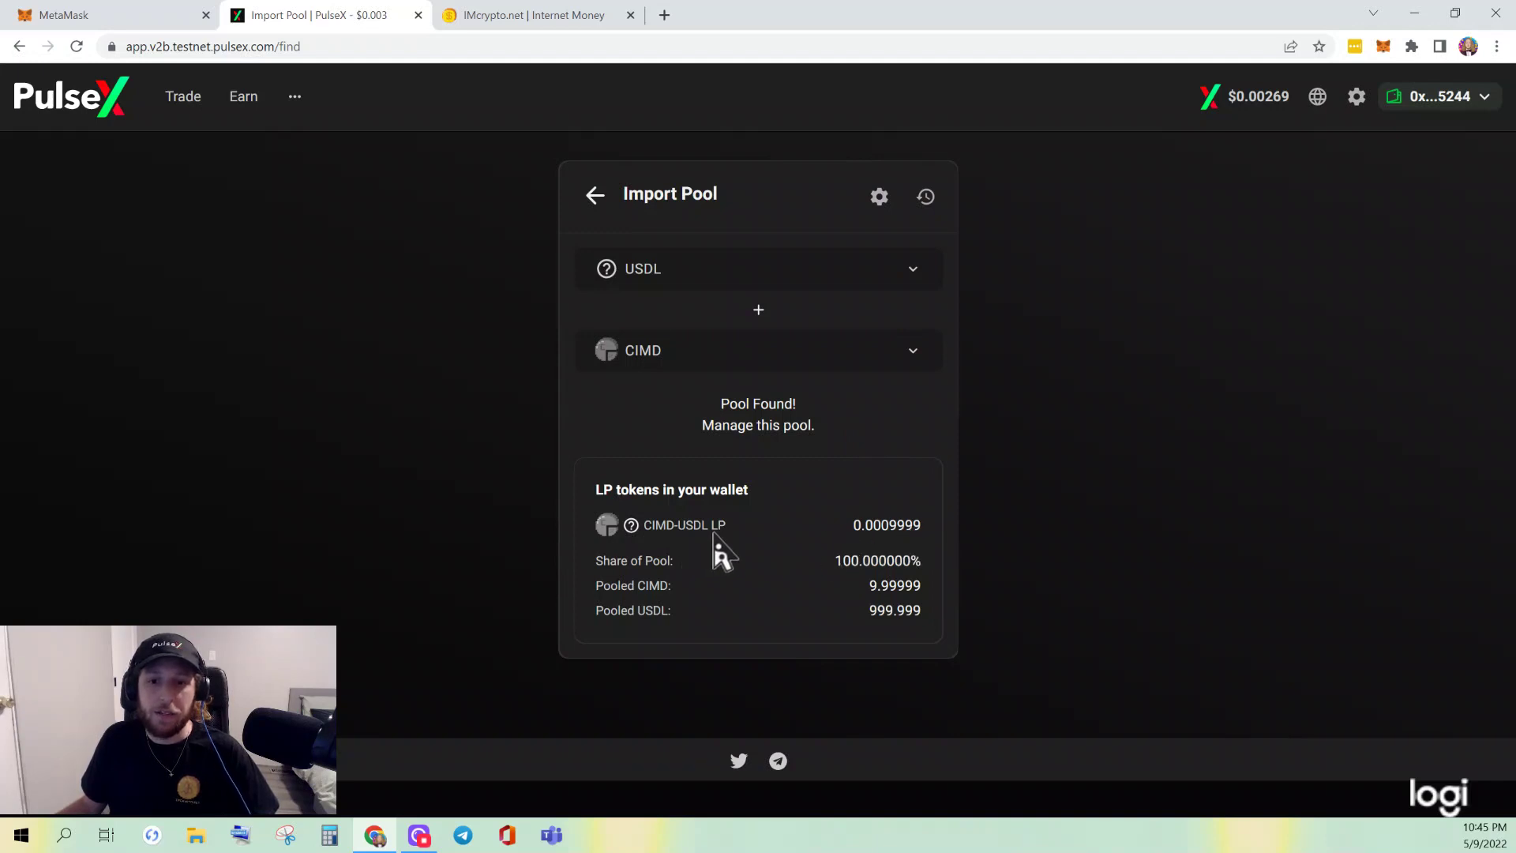
left_click_drag(905, 528, 644, 527)
left_click(869, 535)
left_click(775, 428)
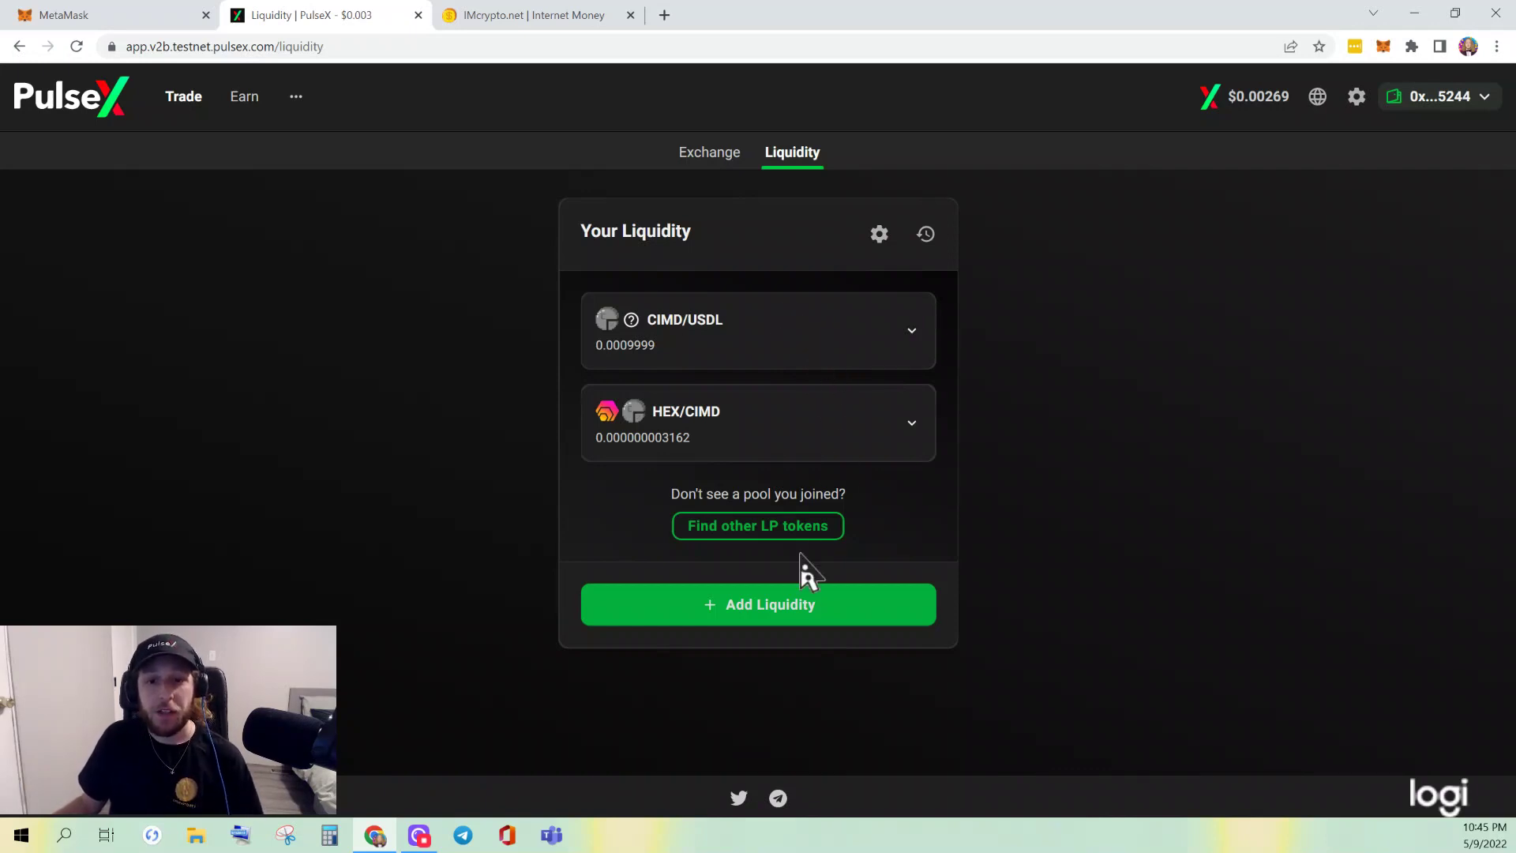
- Open Add Liquidity for the USDL/CIMD pair and enter 1 USDL
left_click(794, 624)
left_click(854, 283)
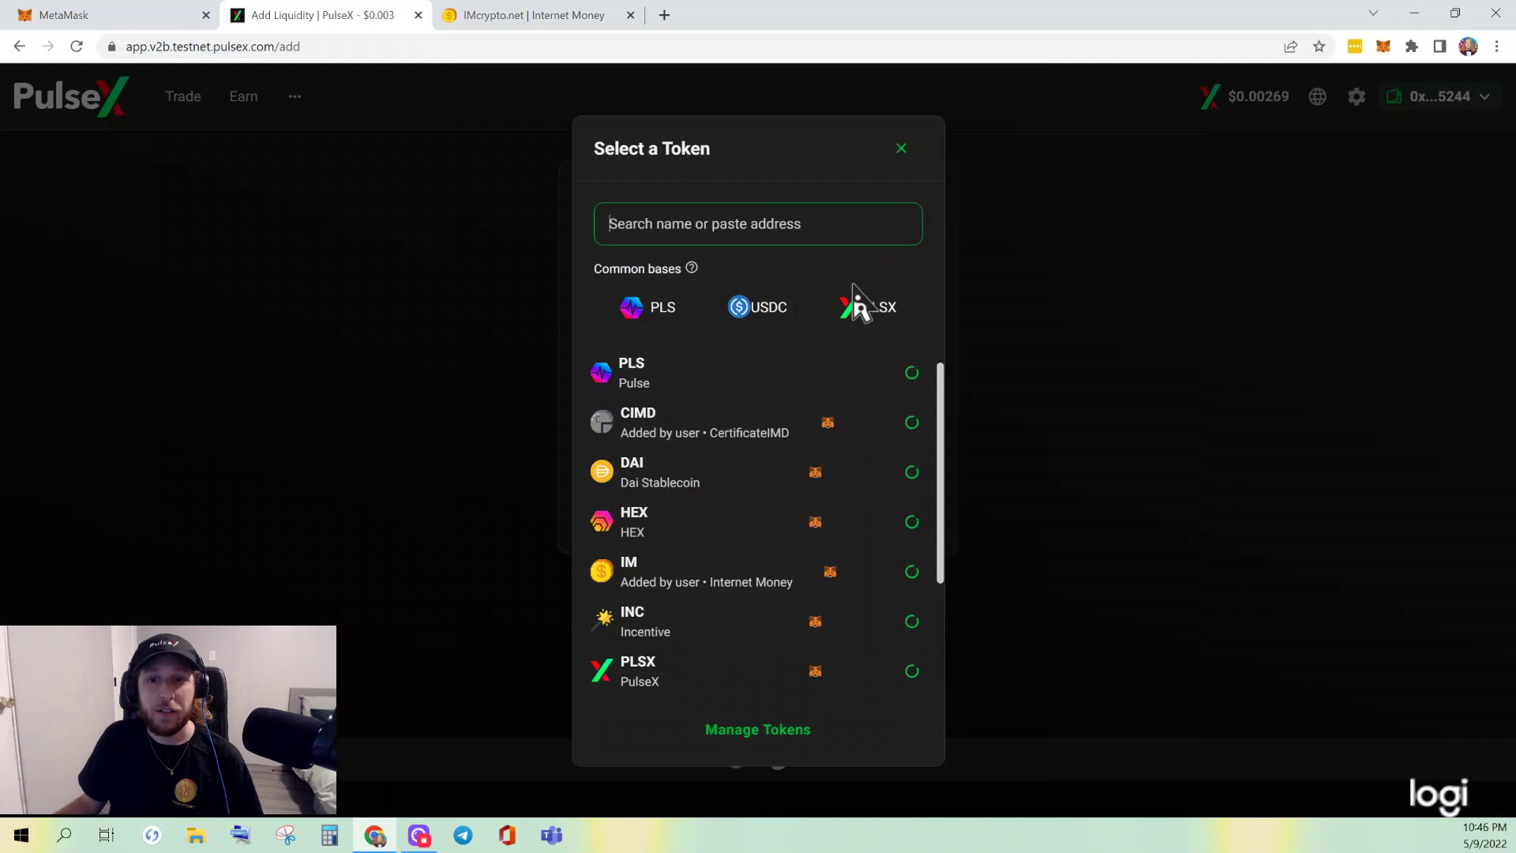
left_click(678, 576)
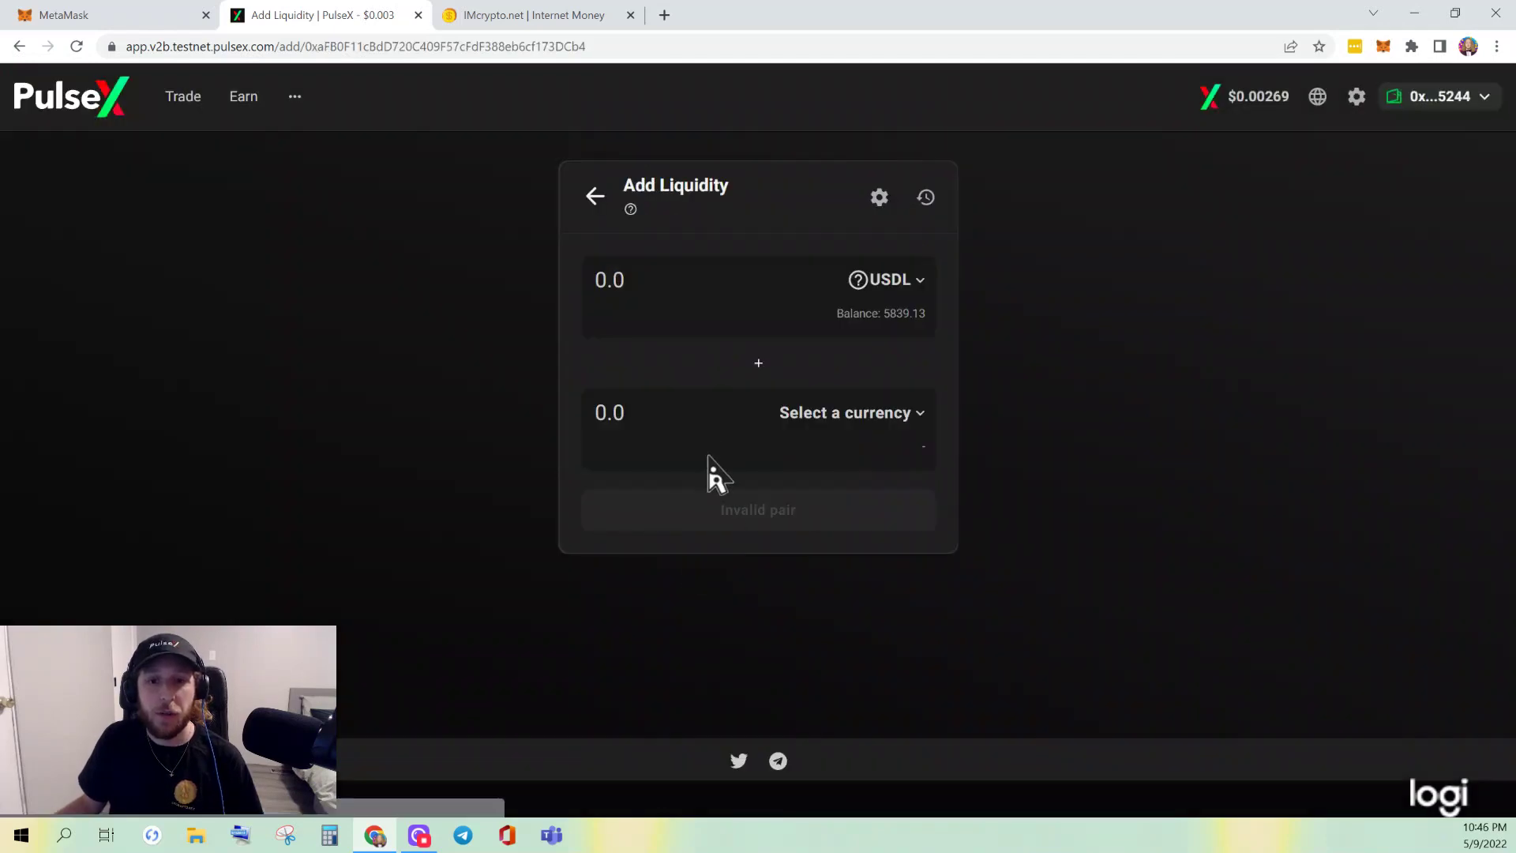
left_click(824, 421)
left_click(723, 478)
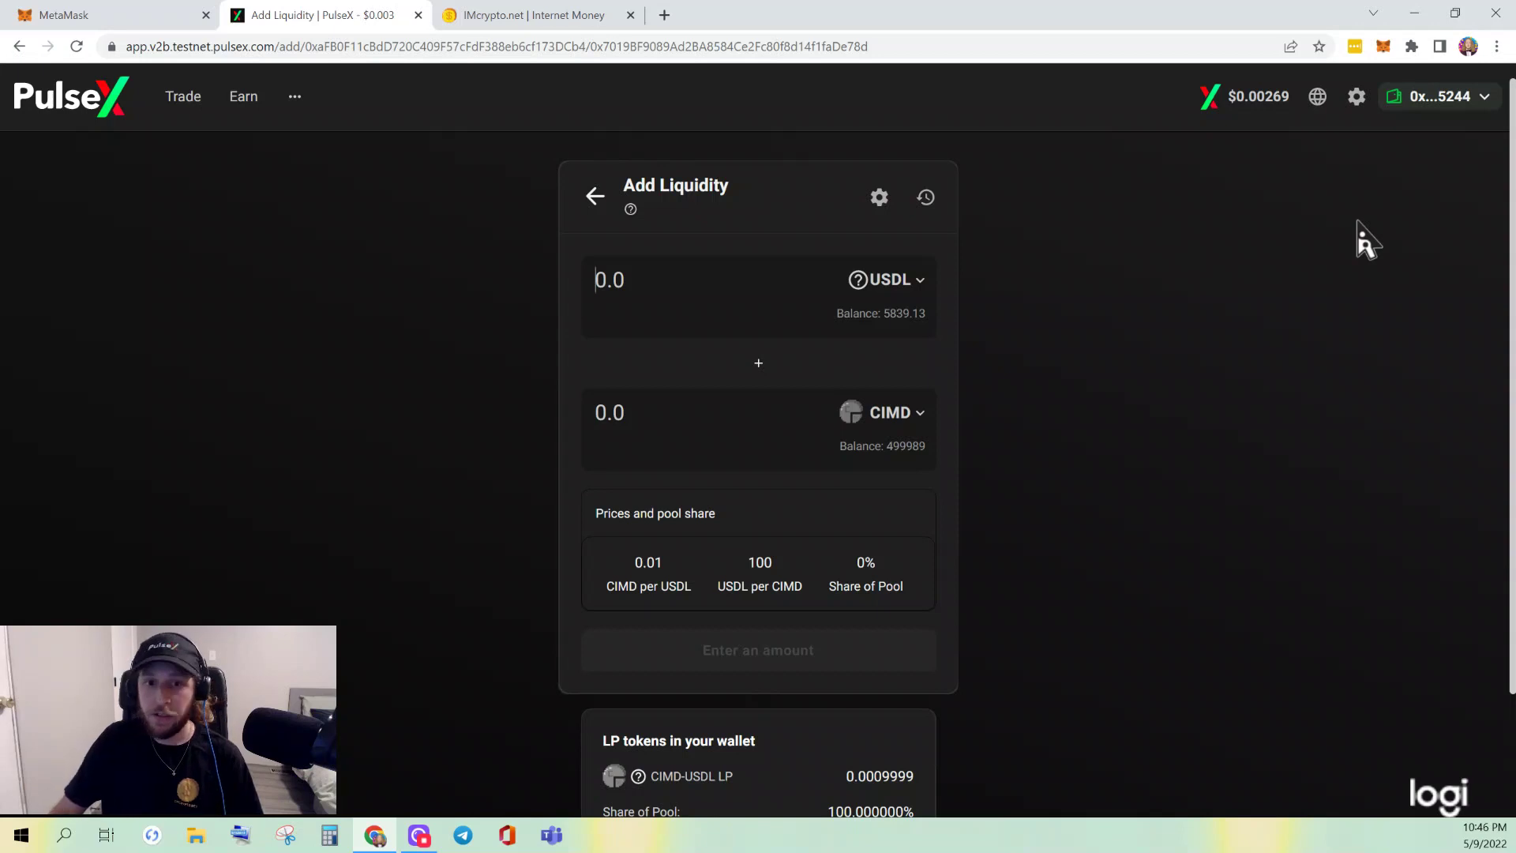
type("1")
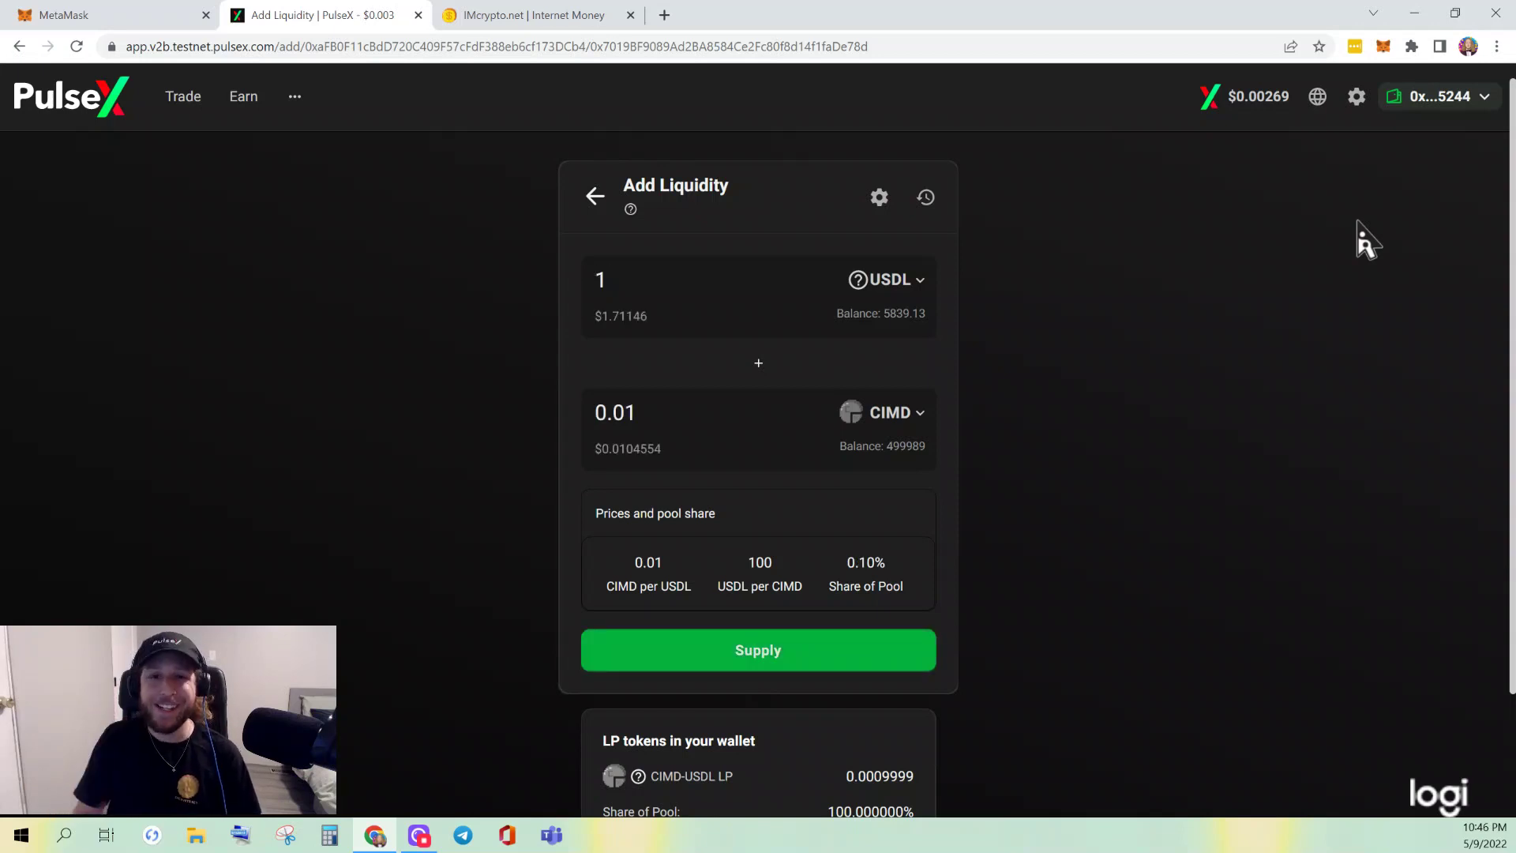